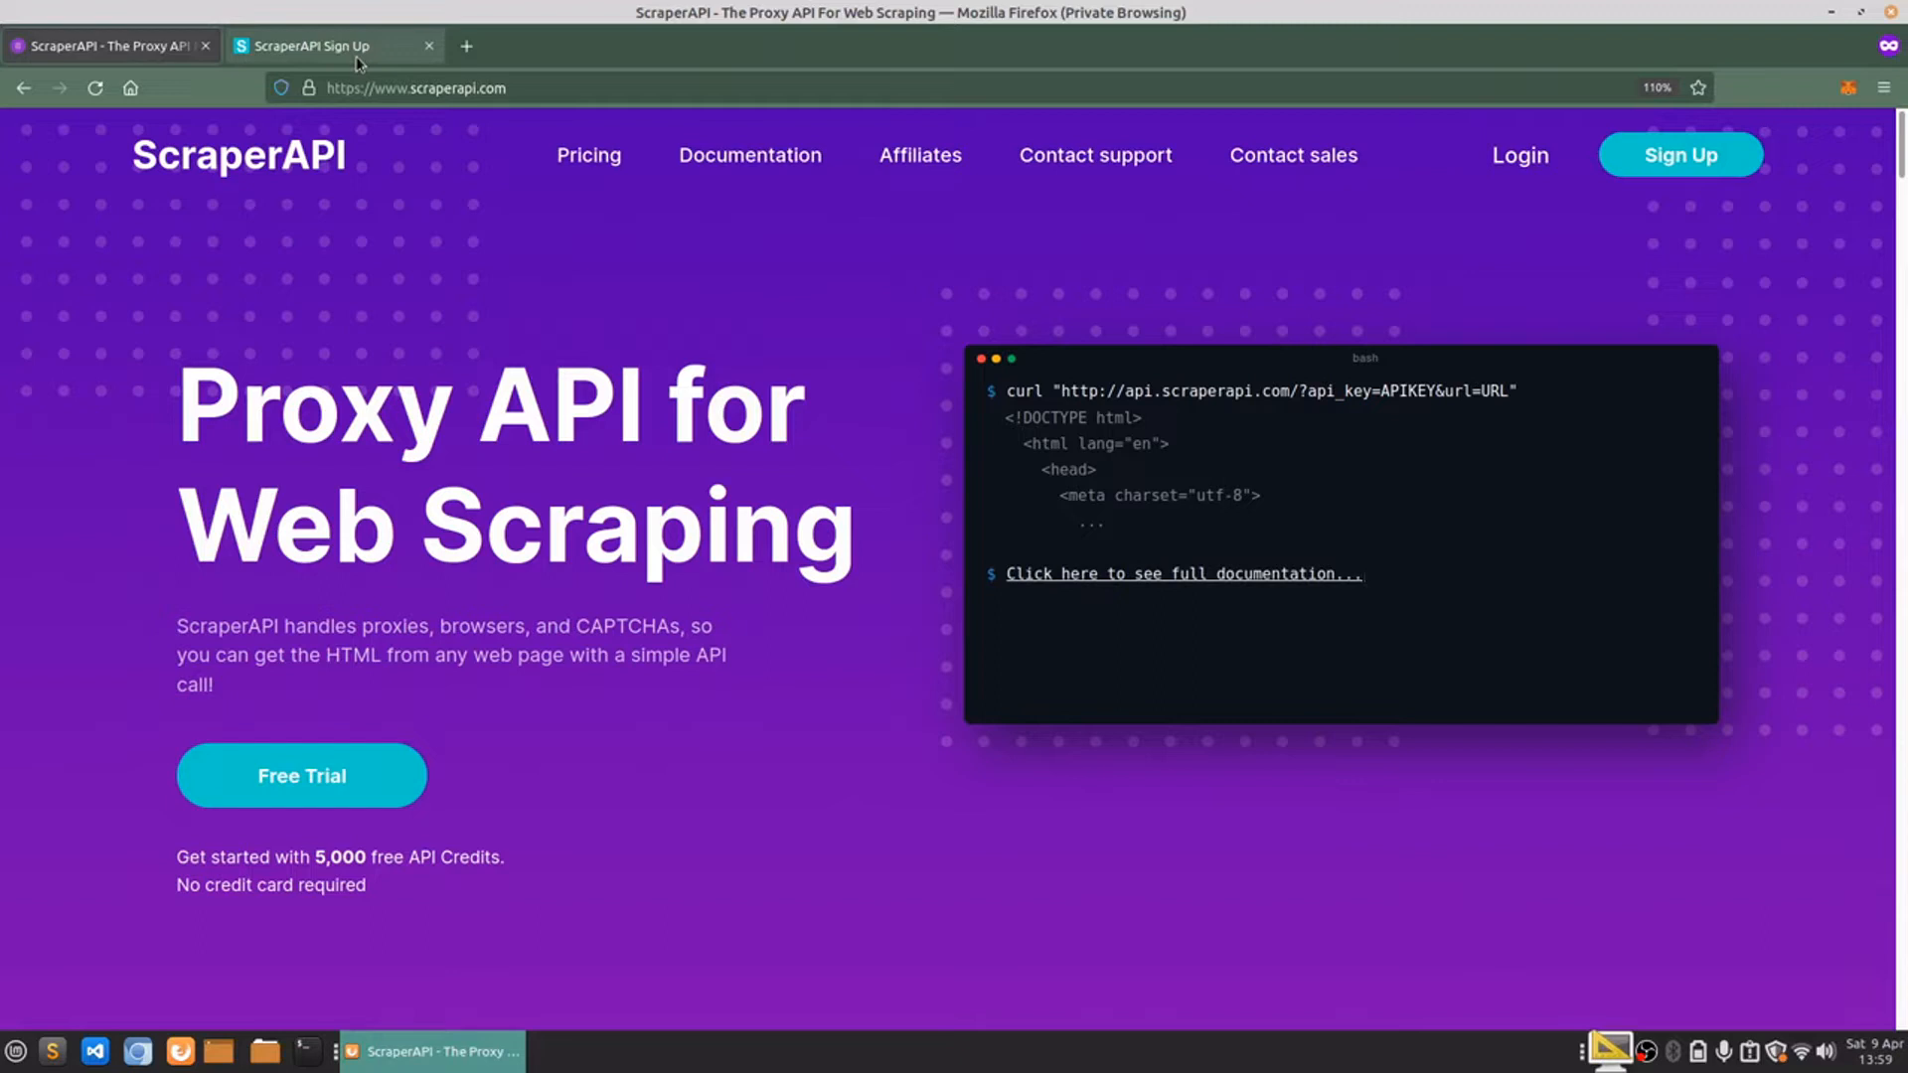
- Switch to the ScraperAPI Sign Up tab showing the pre-filled Create an account form
left_click(312, 47)
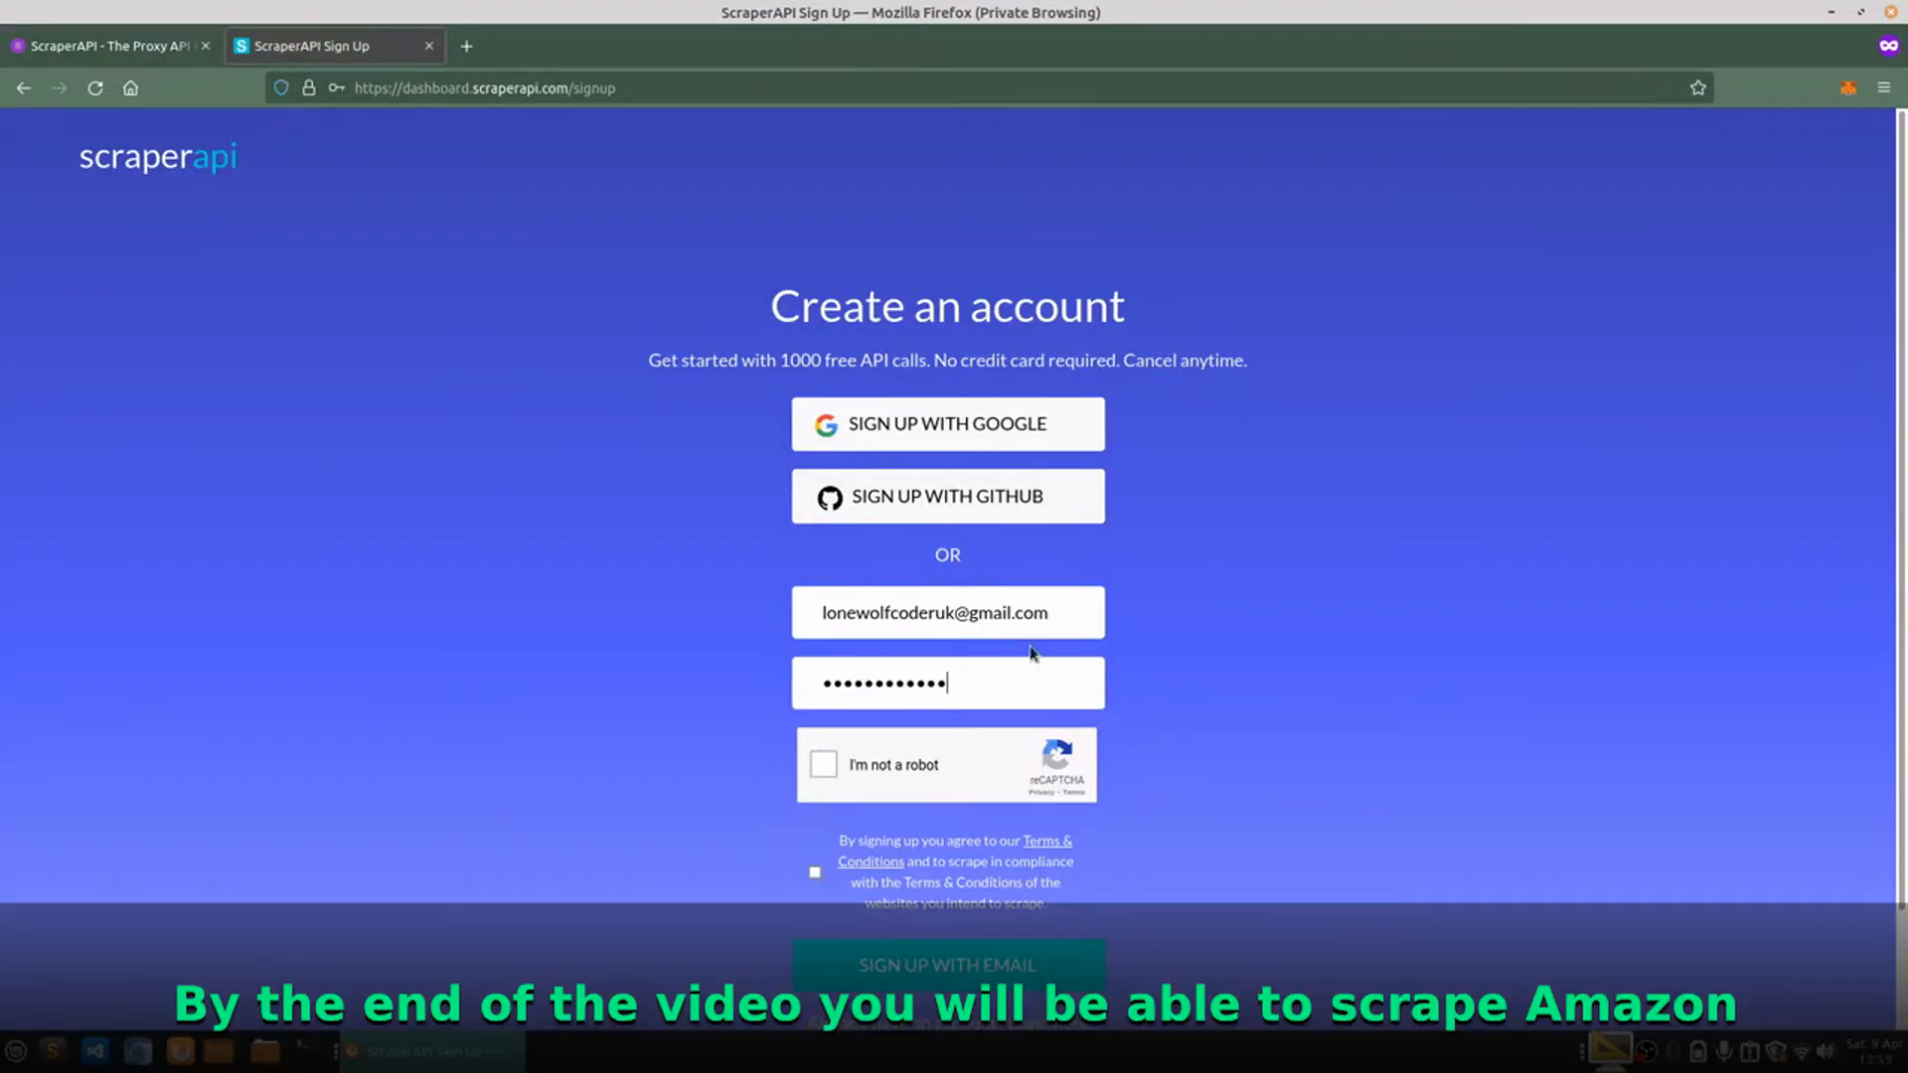
- Return to the sign-up form and tick the 'I'm not a robot' checkbox
left_click(108, 46)
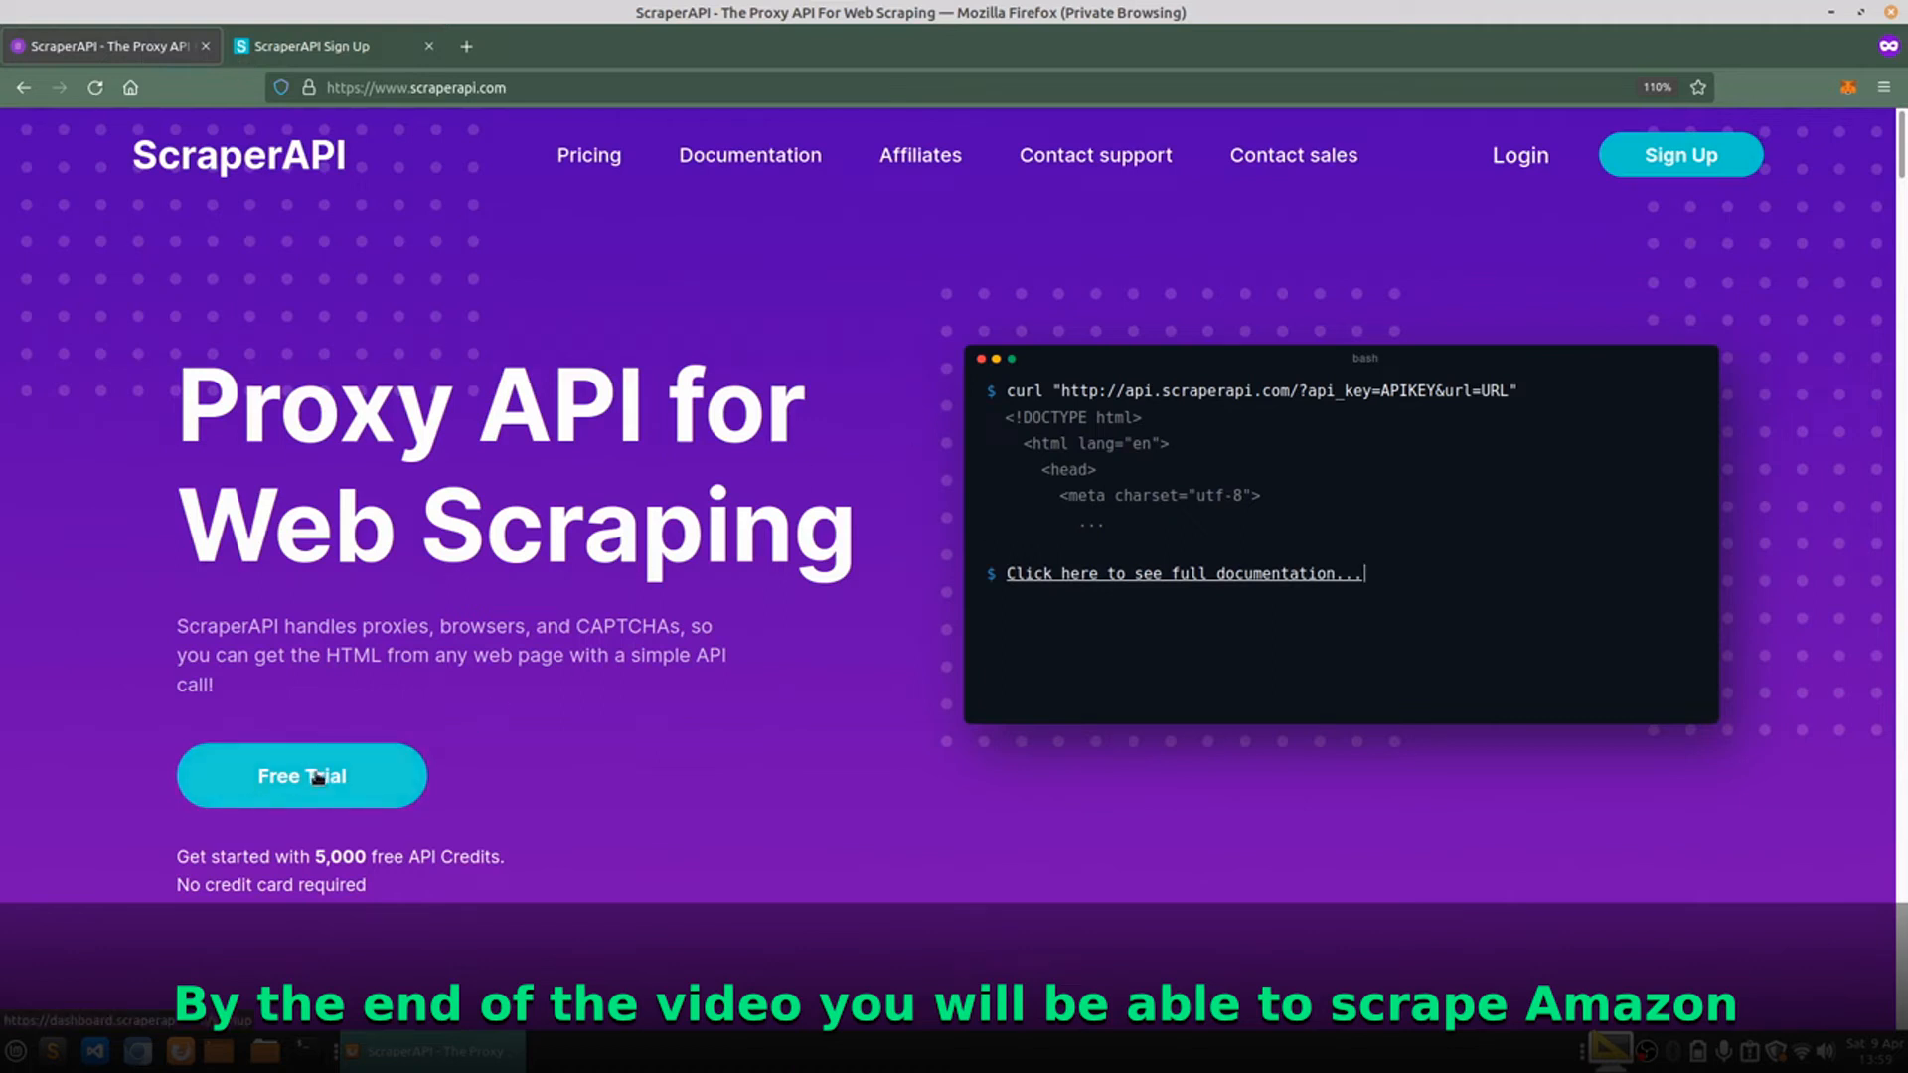
left_click(320, 46)
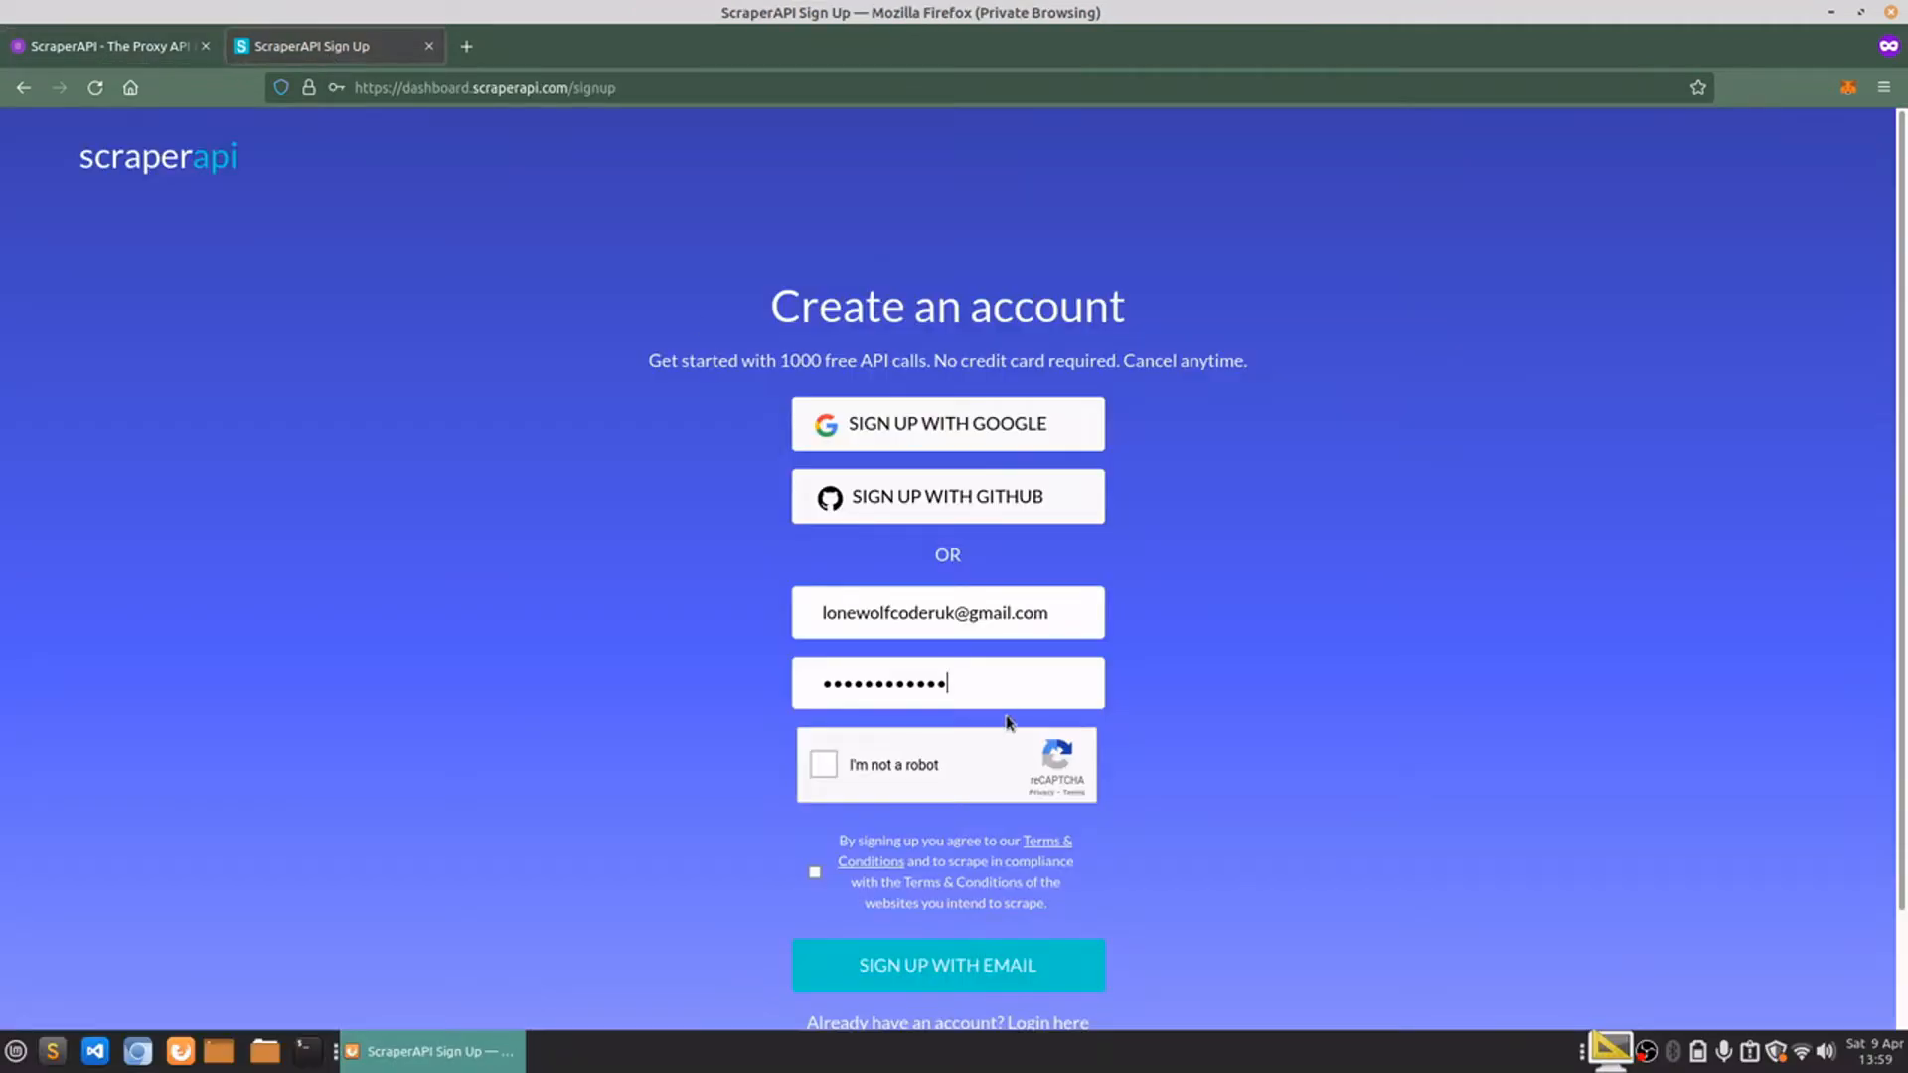
left_click(824, 765)
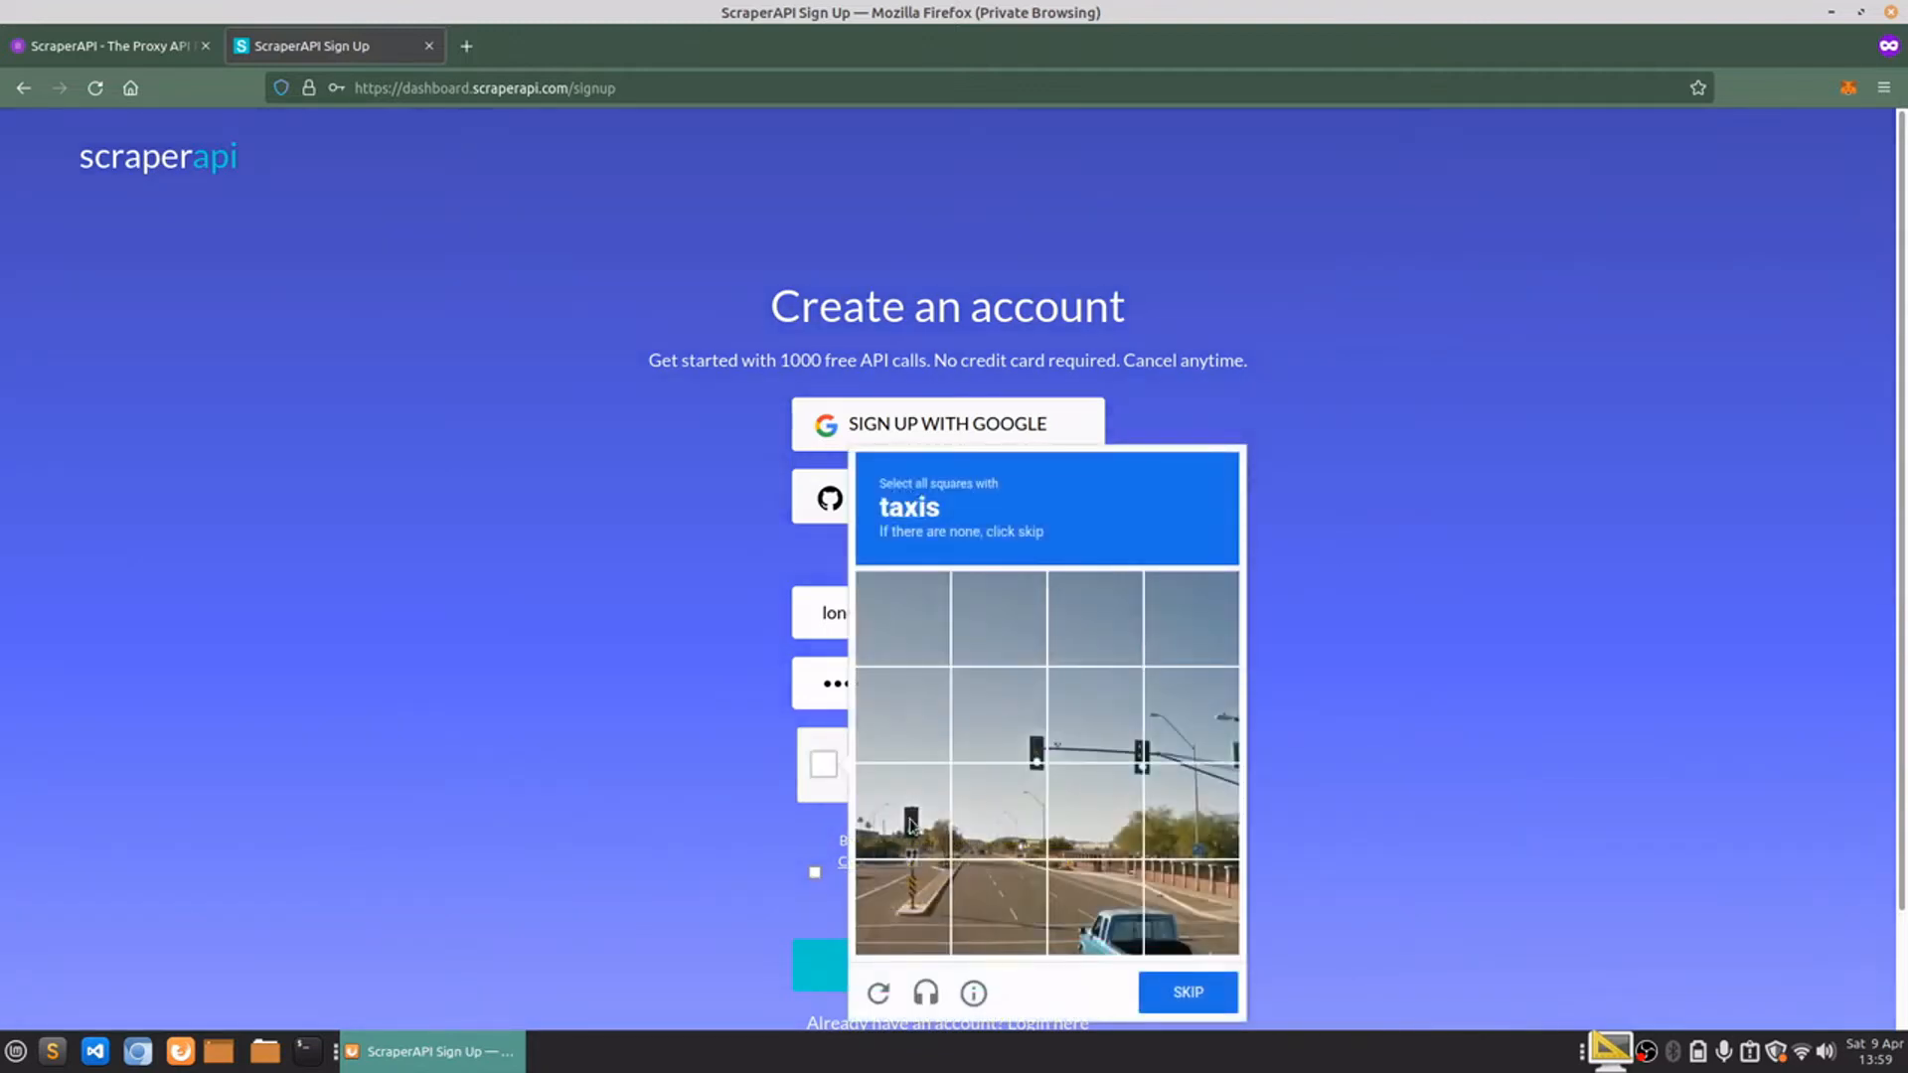
- Solve the fire hydrant picture captcha and accept the terms and conditions
left_click(1187, 992)
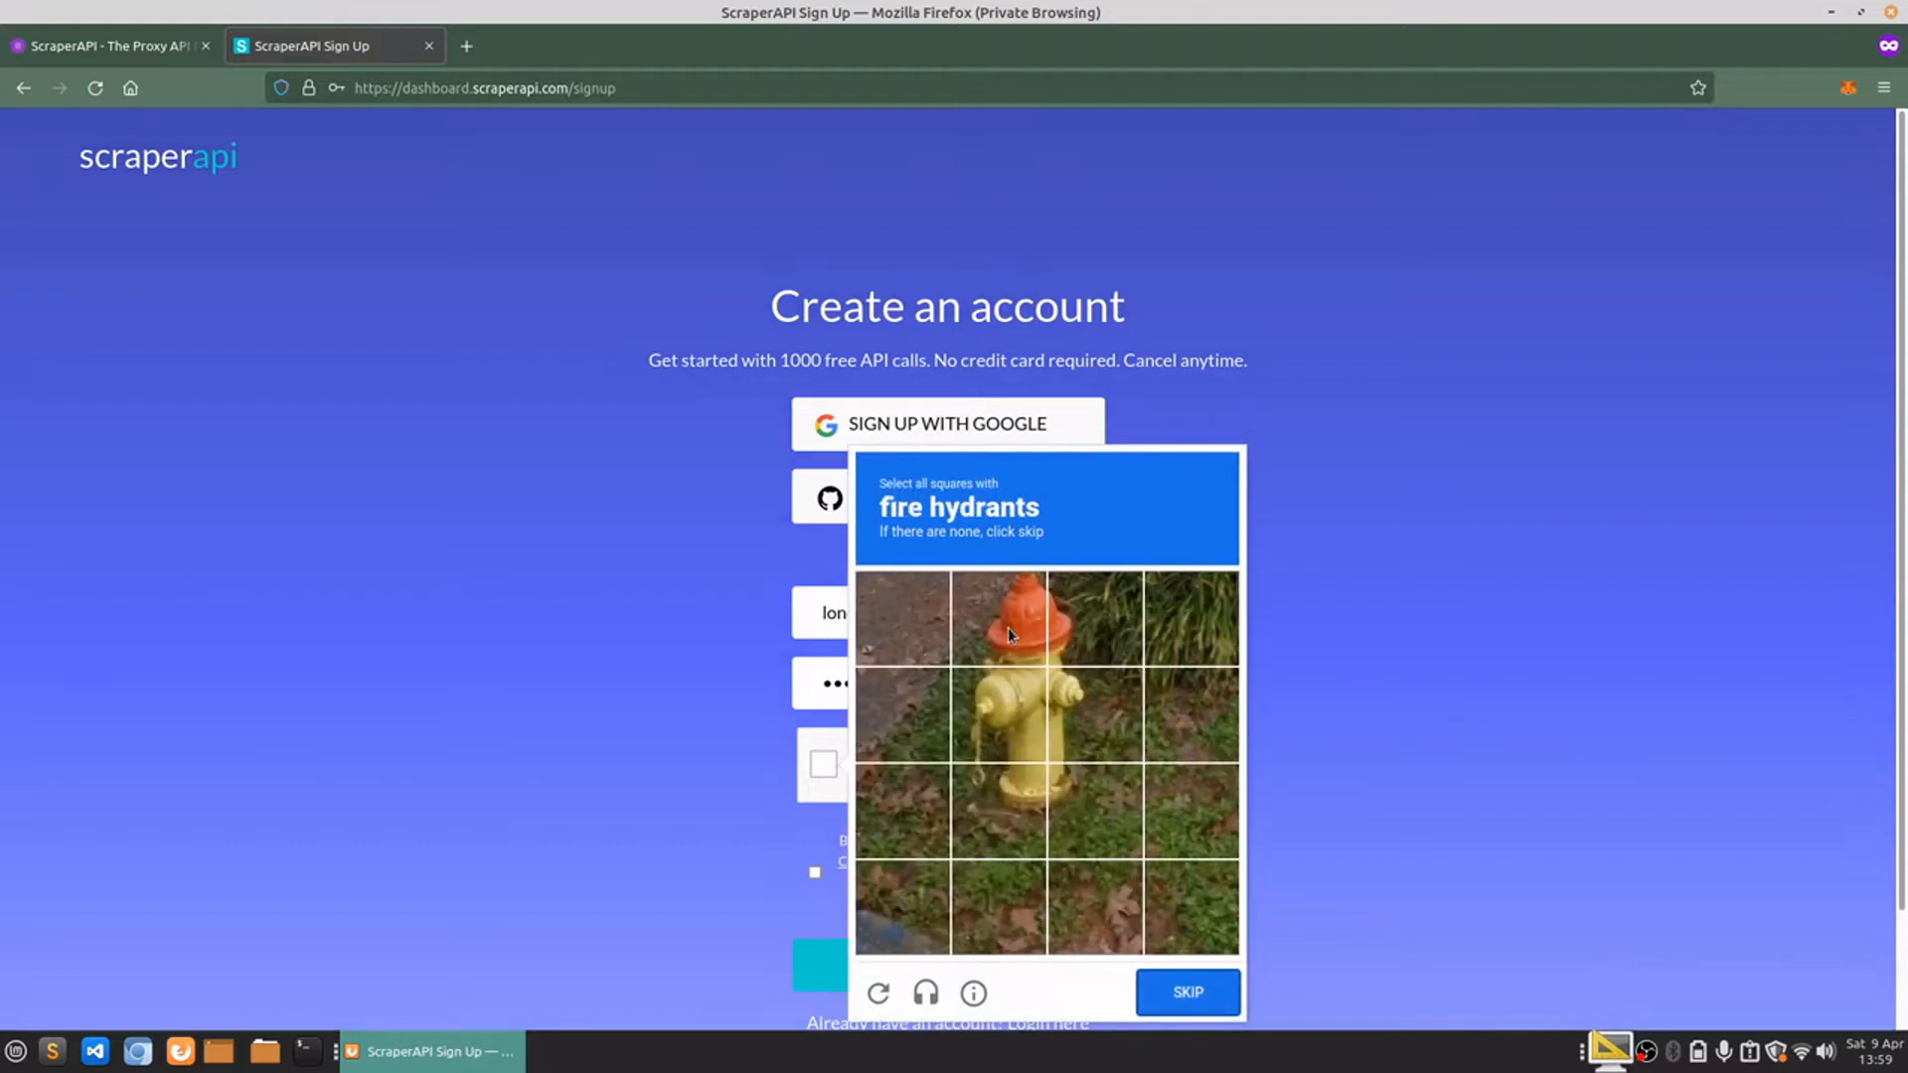
left_click(999, 619)
left_click(1094, 619)
left_click(1095, 713)
left_click(999, 713)
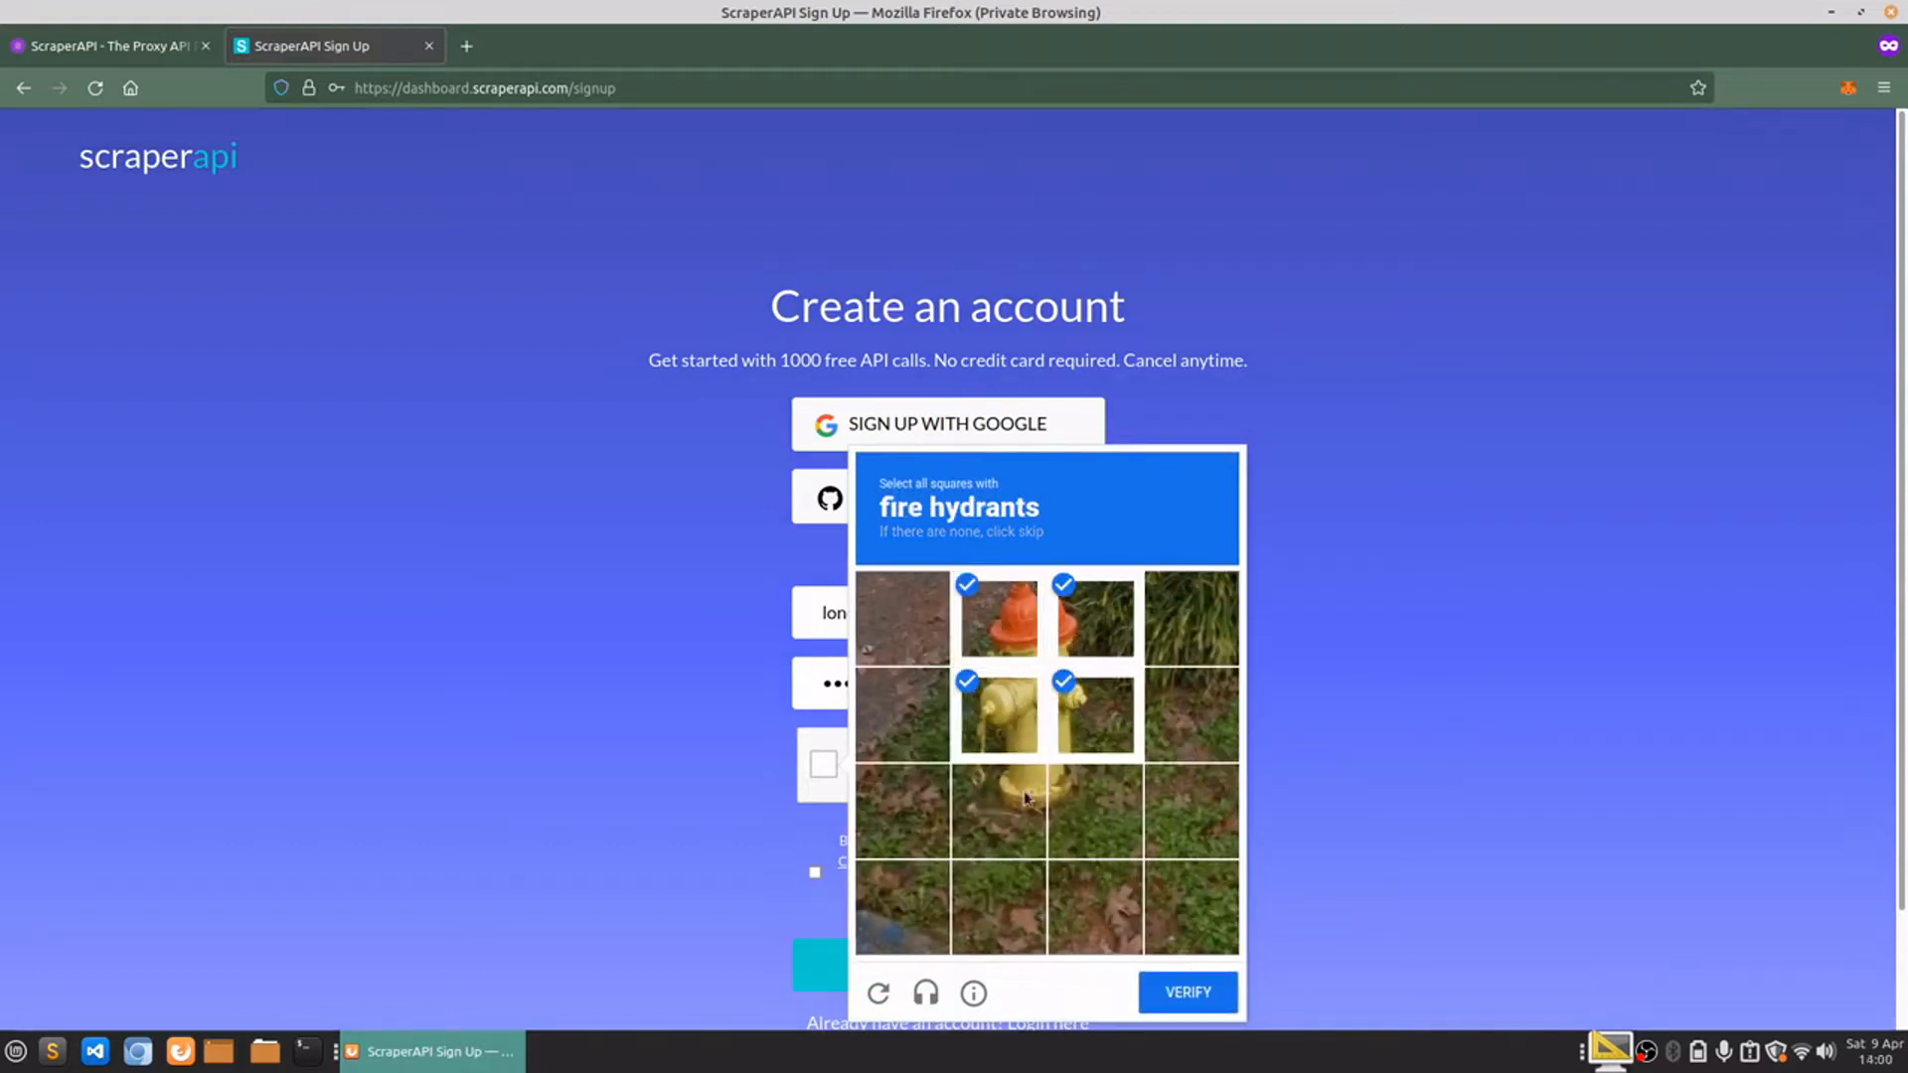
left_click(999, 809)
left_click(1094, 810)
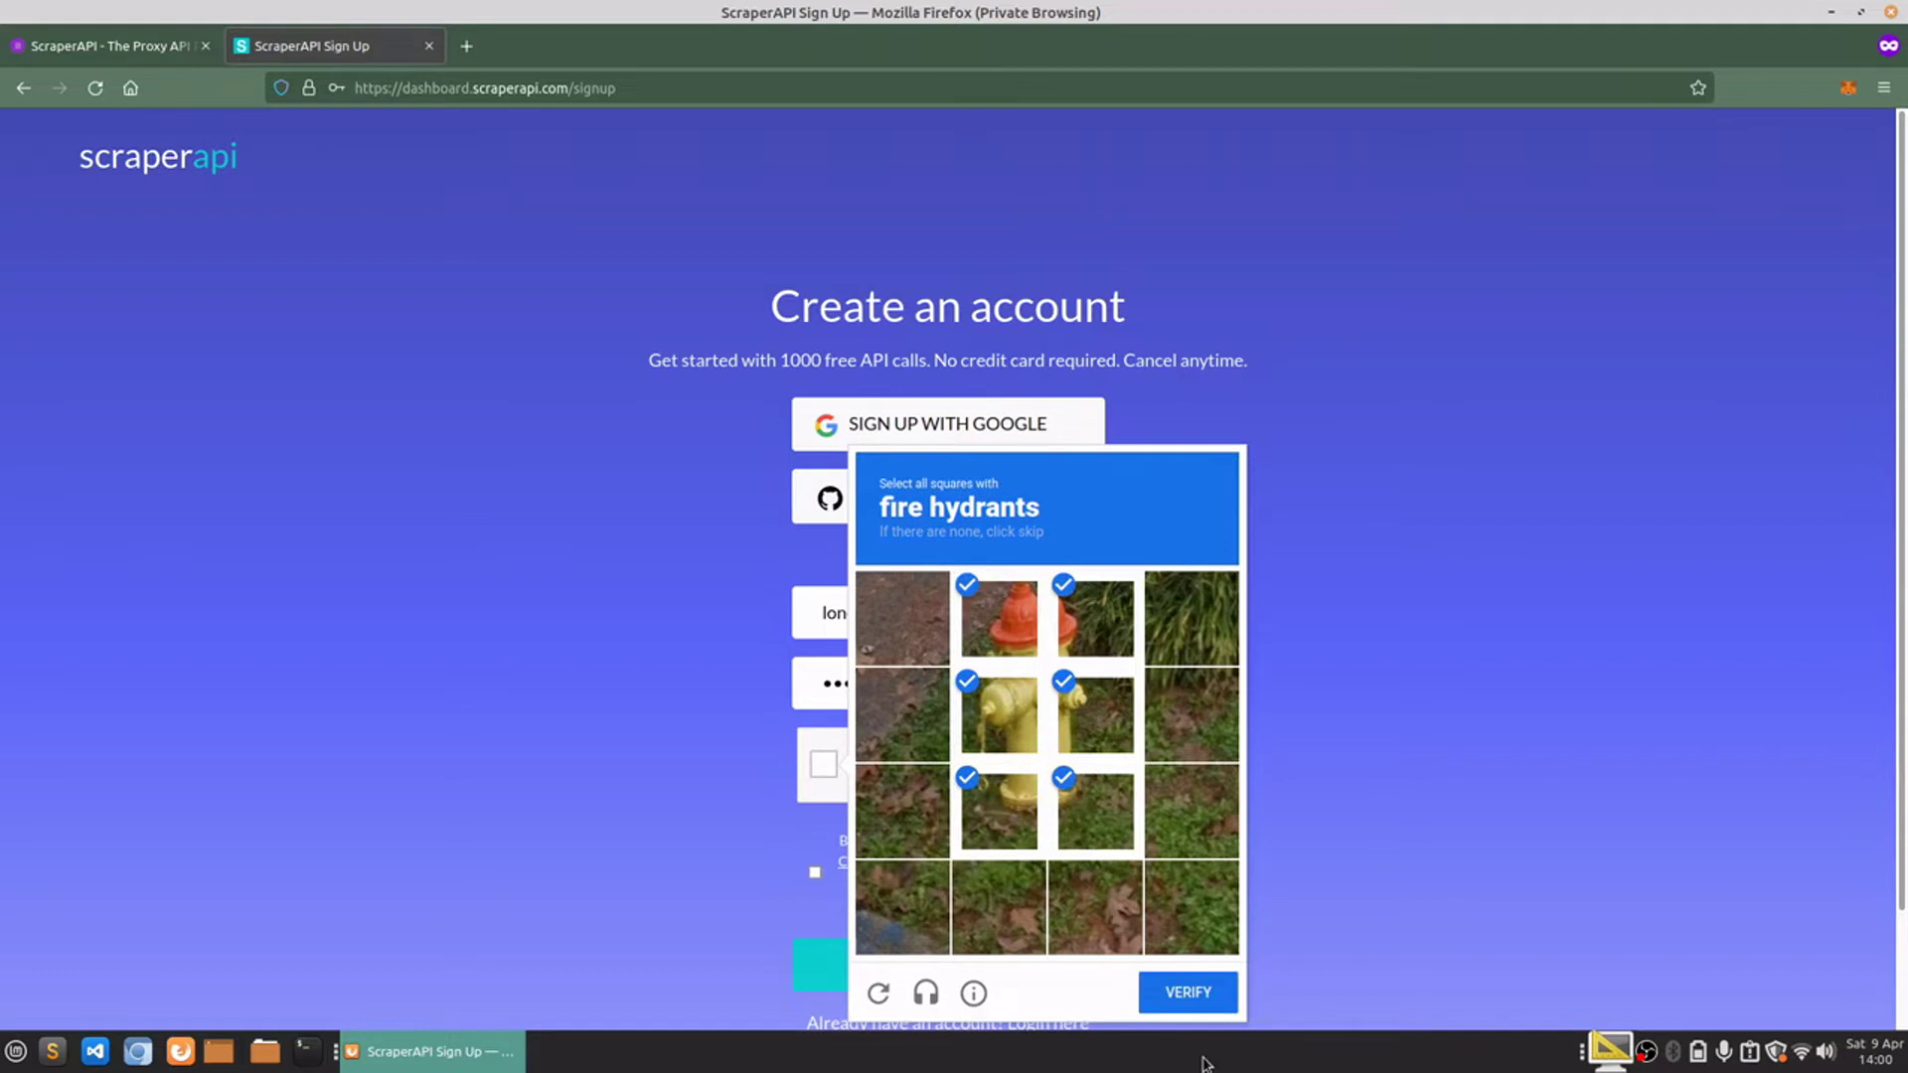
left_click(1187, 991)
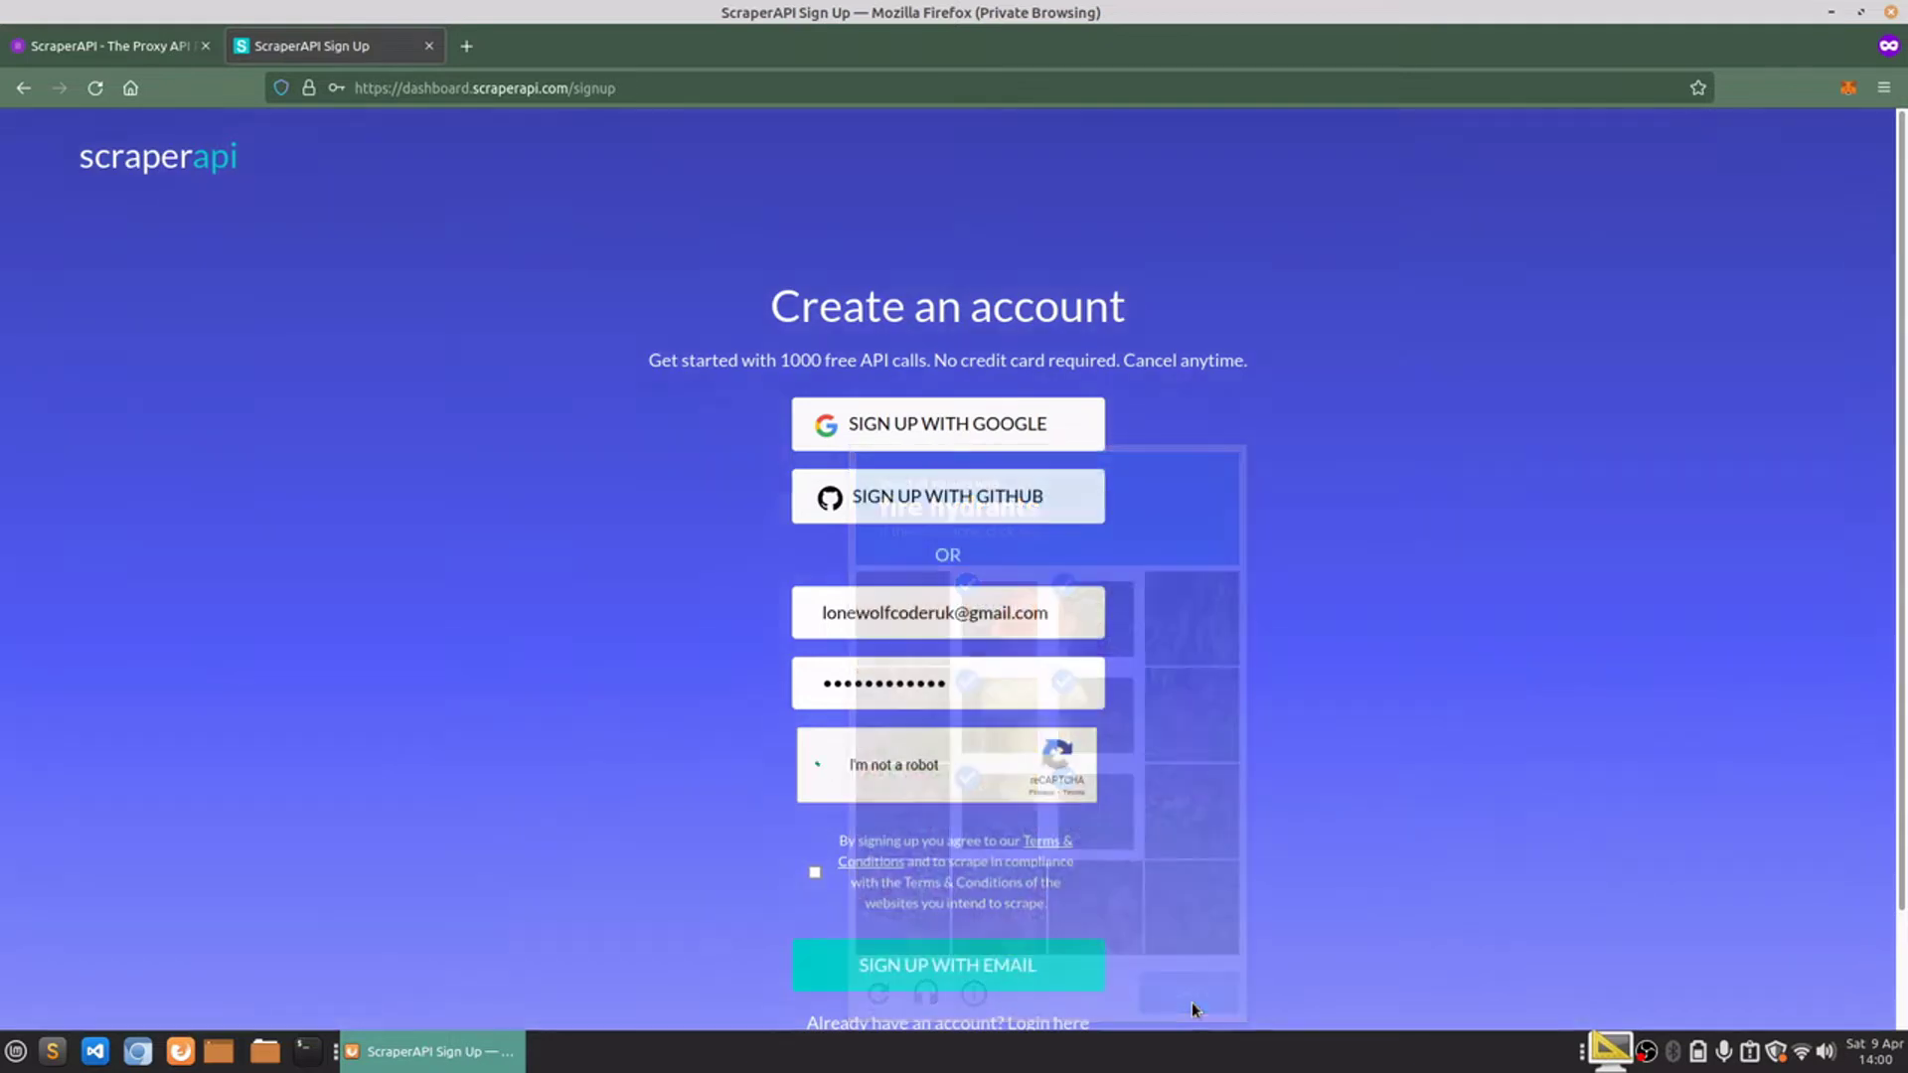
left_click(814, 873)
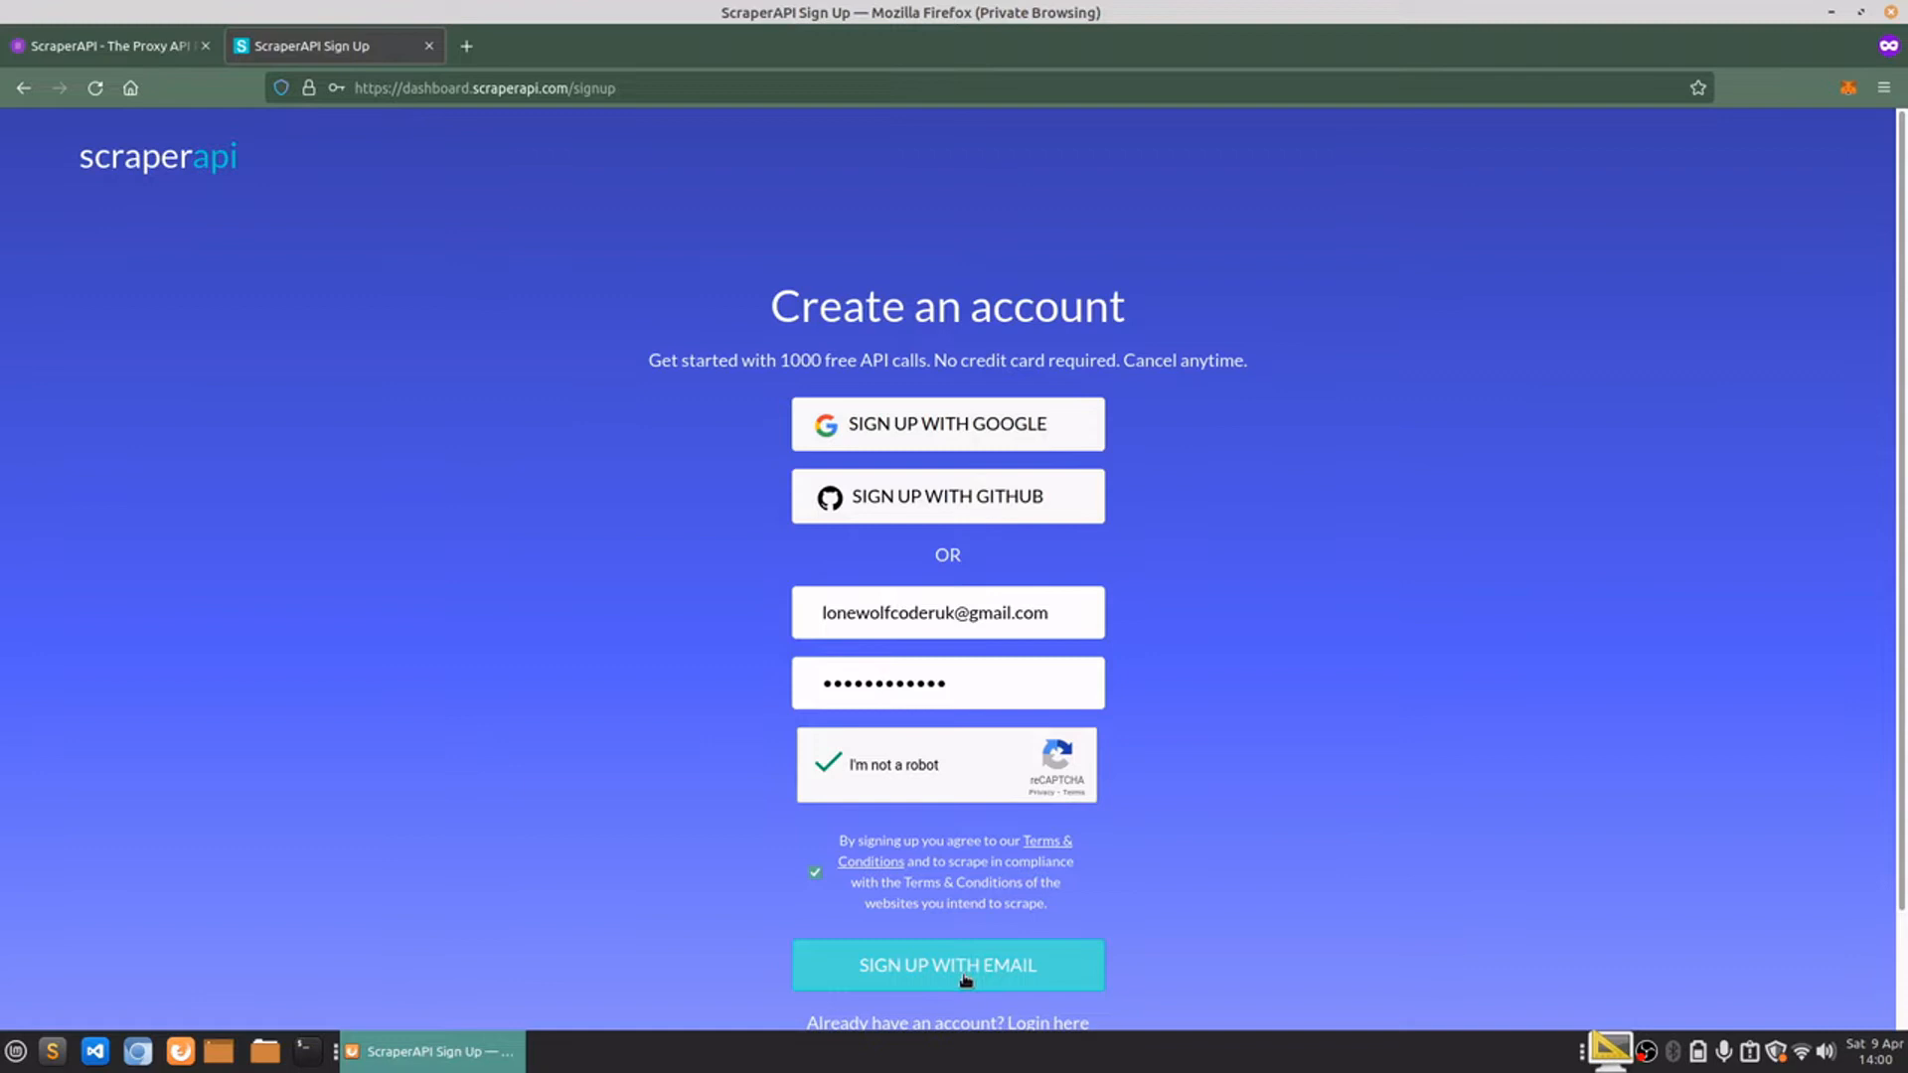
scroll(965, 976, "down", 1)
- Sign up with email, send the account activation email and open a new browser tab
left_click(964, 846)
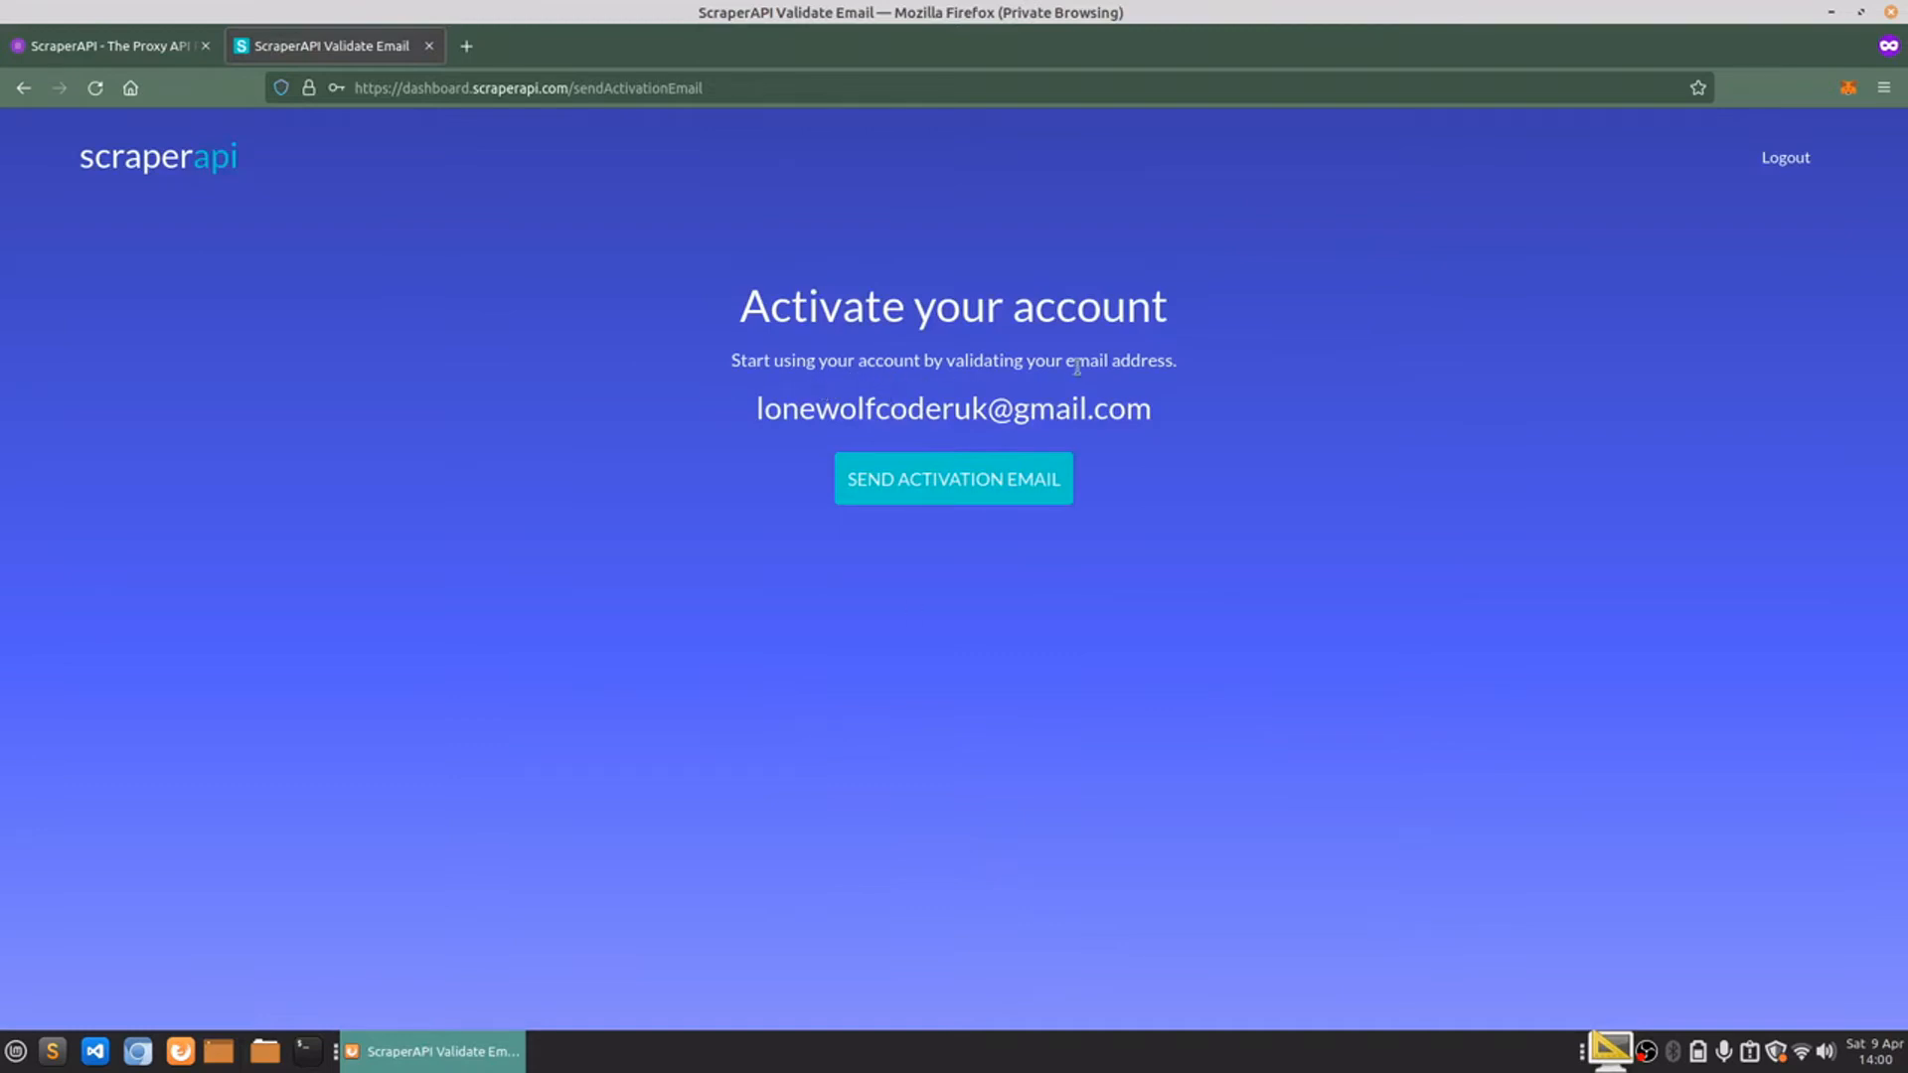
left_click(916, 482)
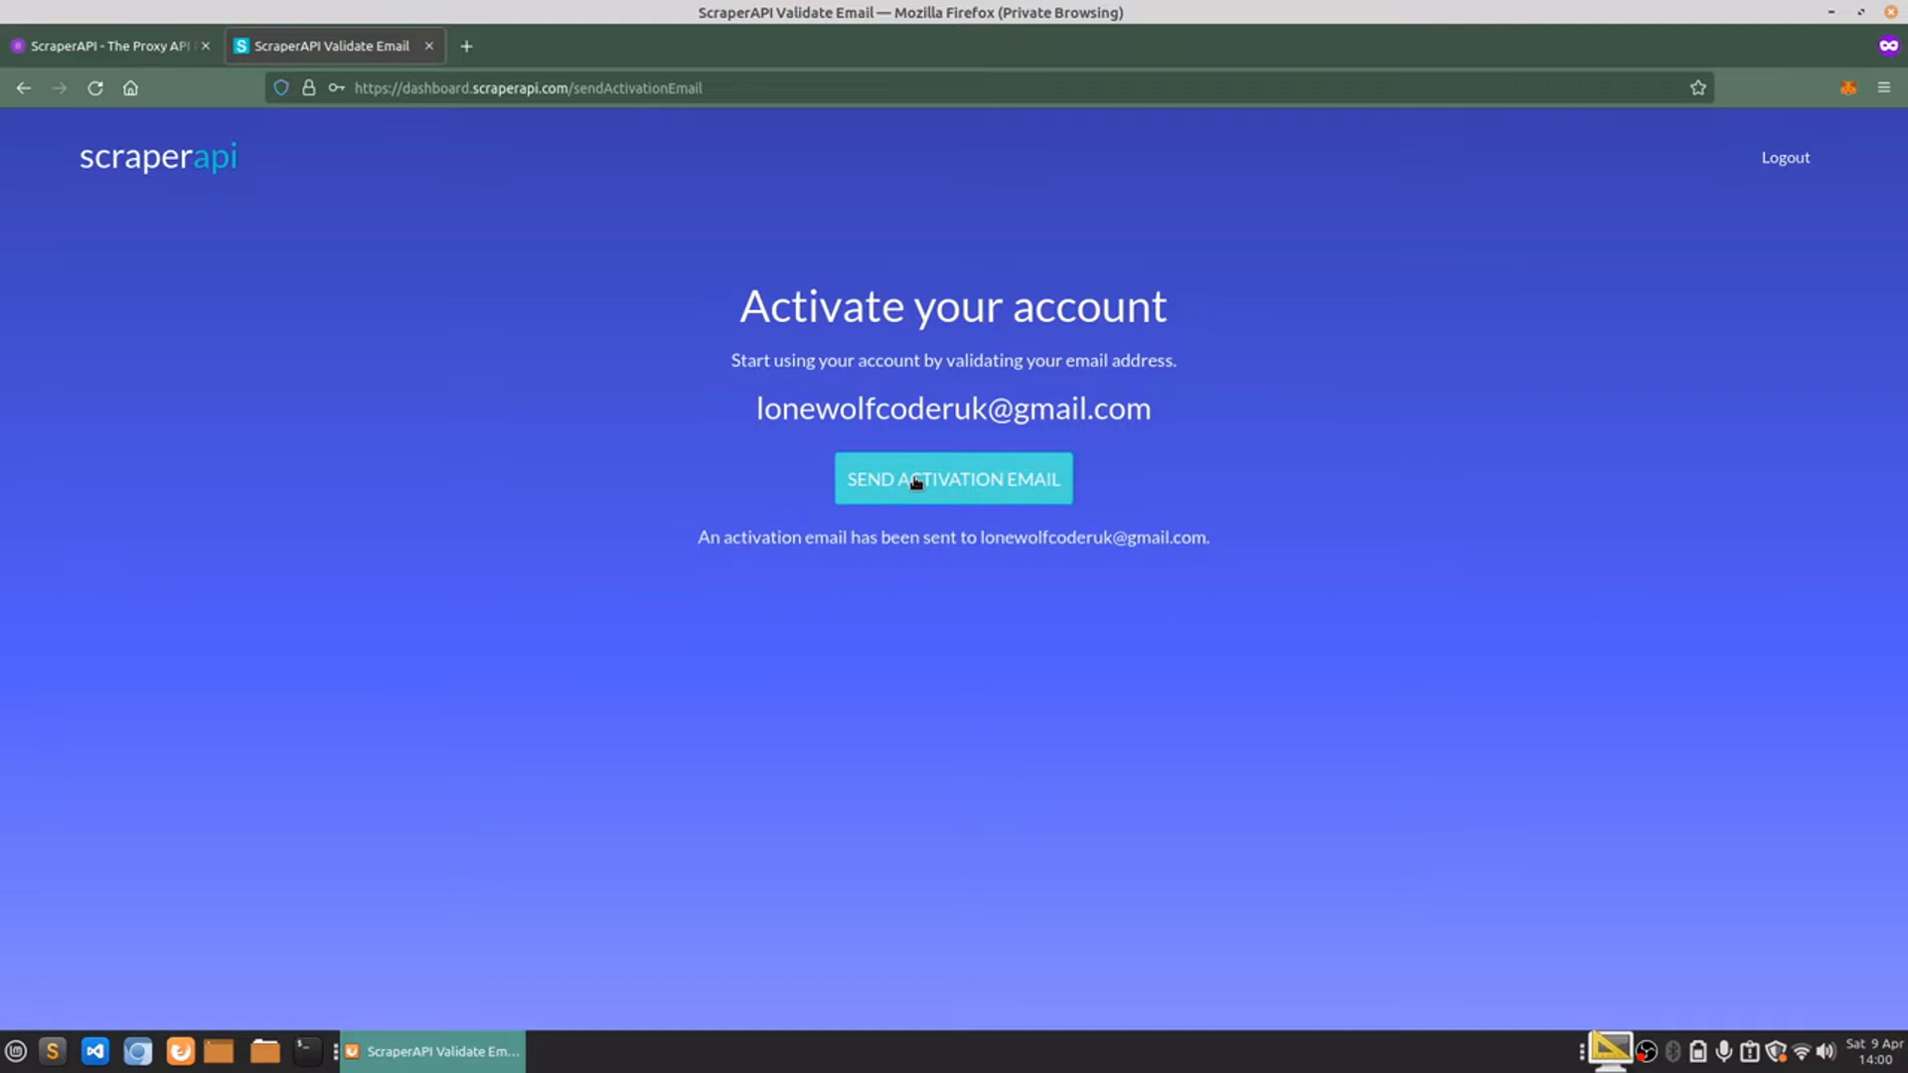
left_click(466, 46)
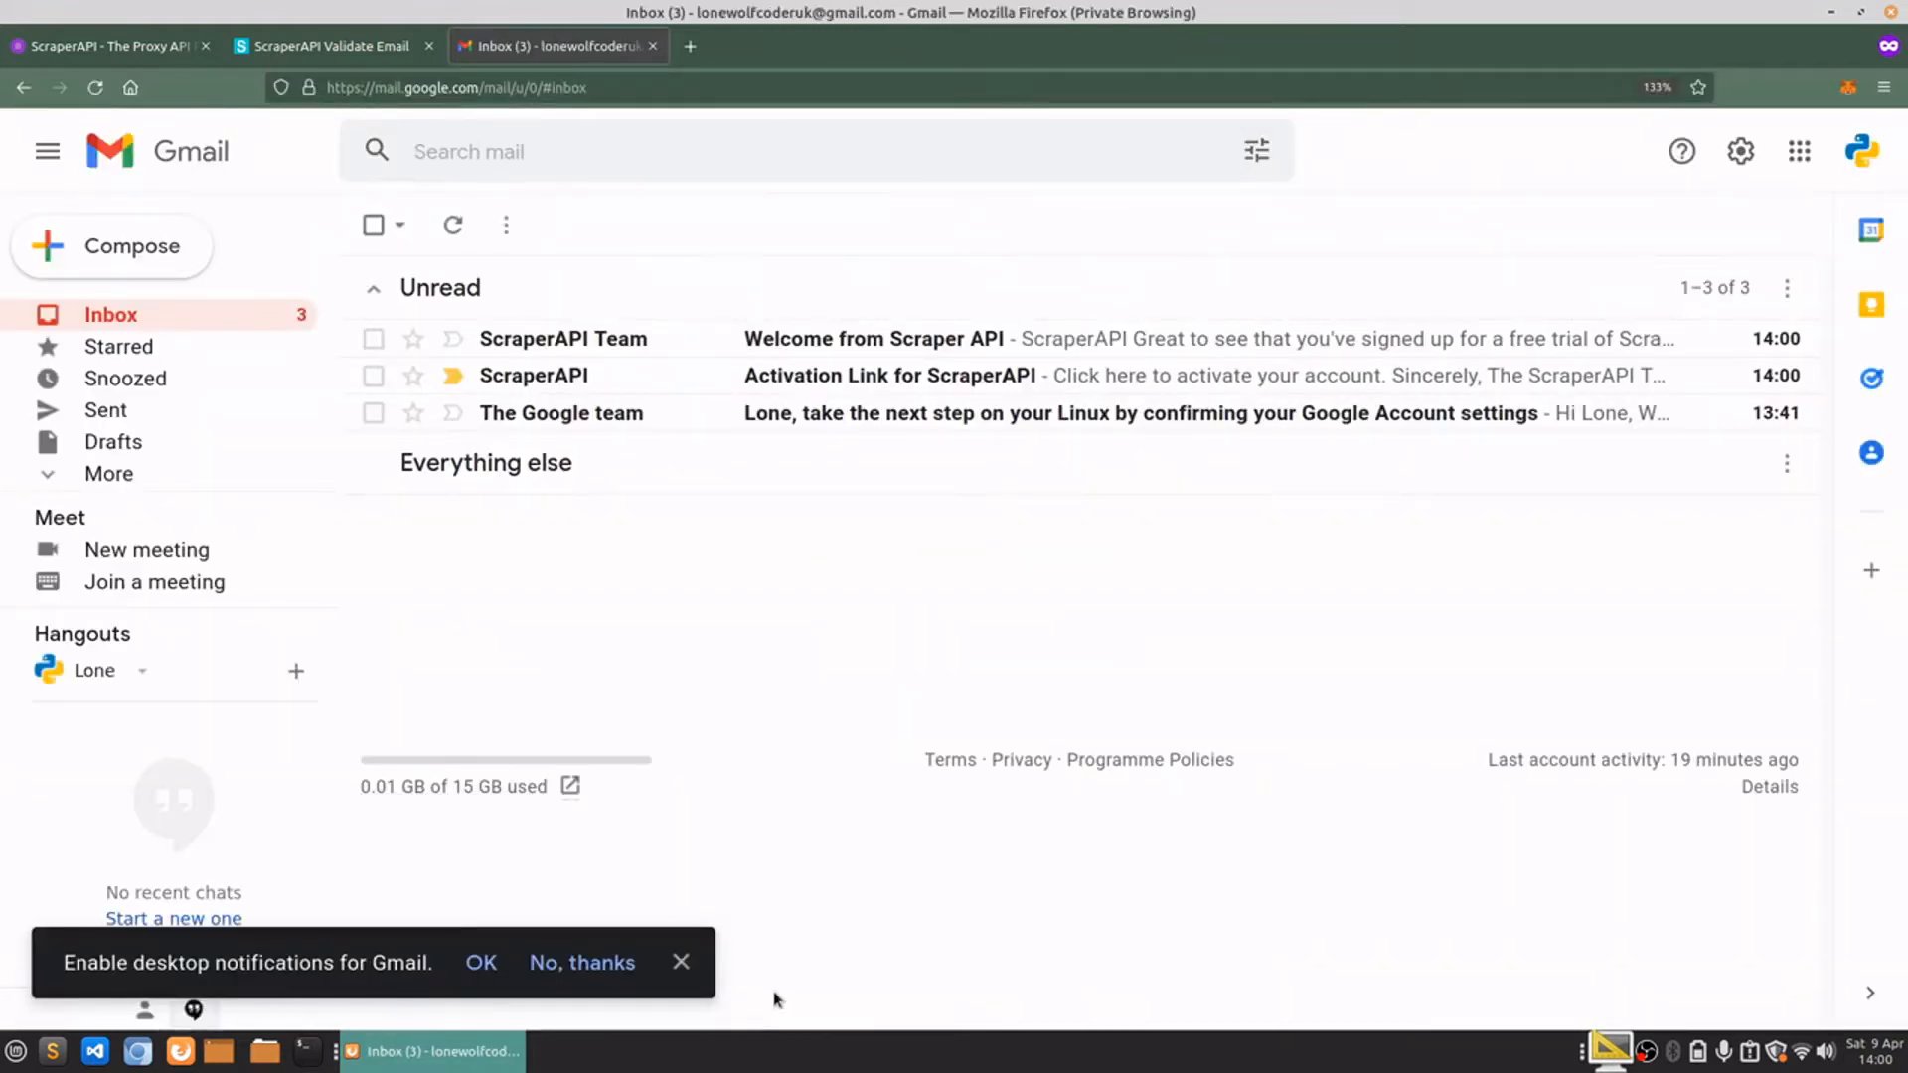
- Read the Welcome from Scraper API email, then open the Activation Link for ScraperAPI email
left_click(682, 963)
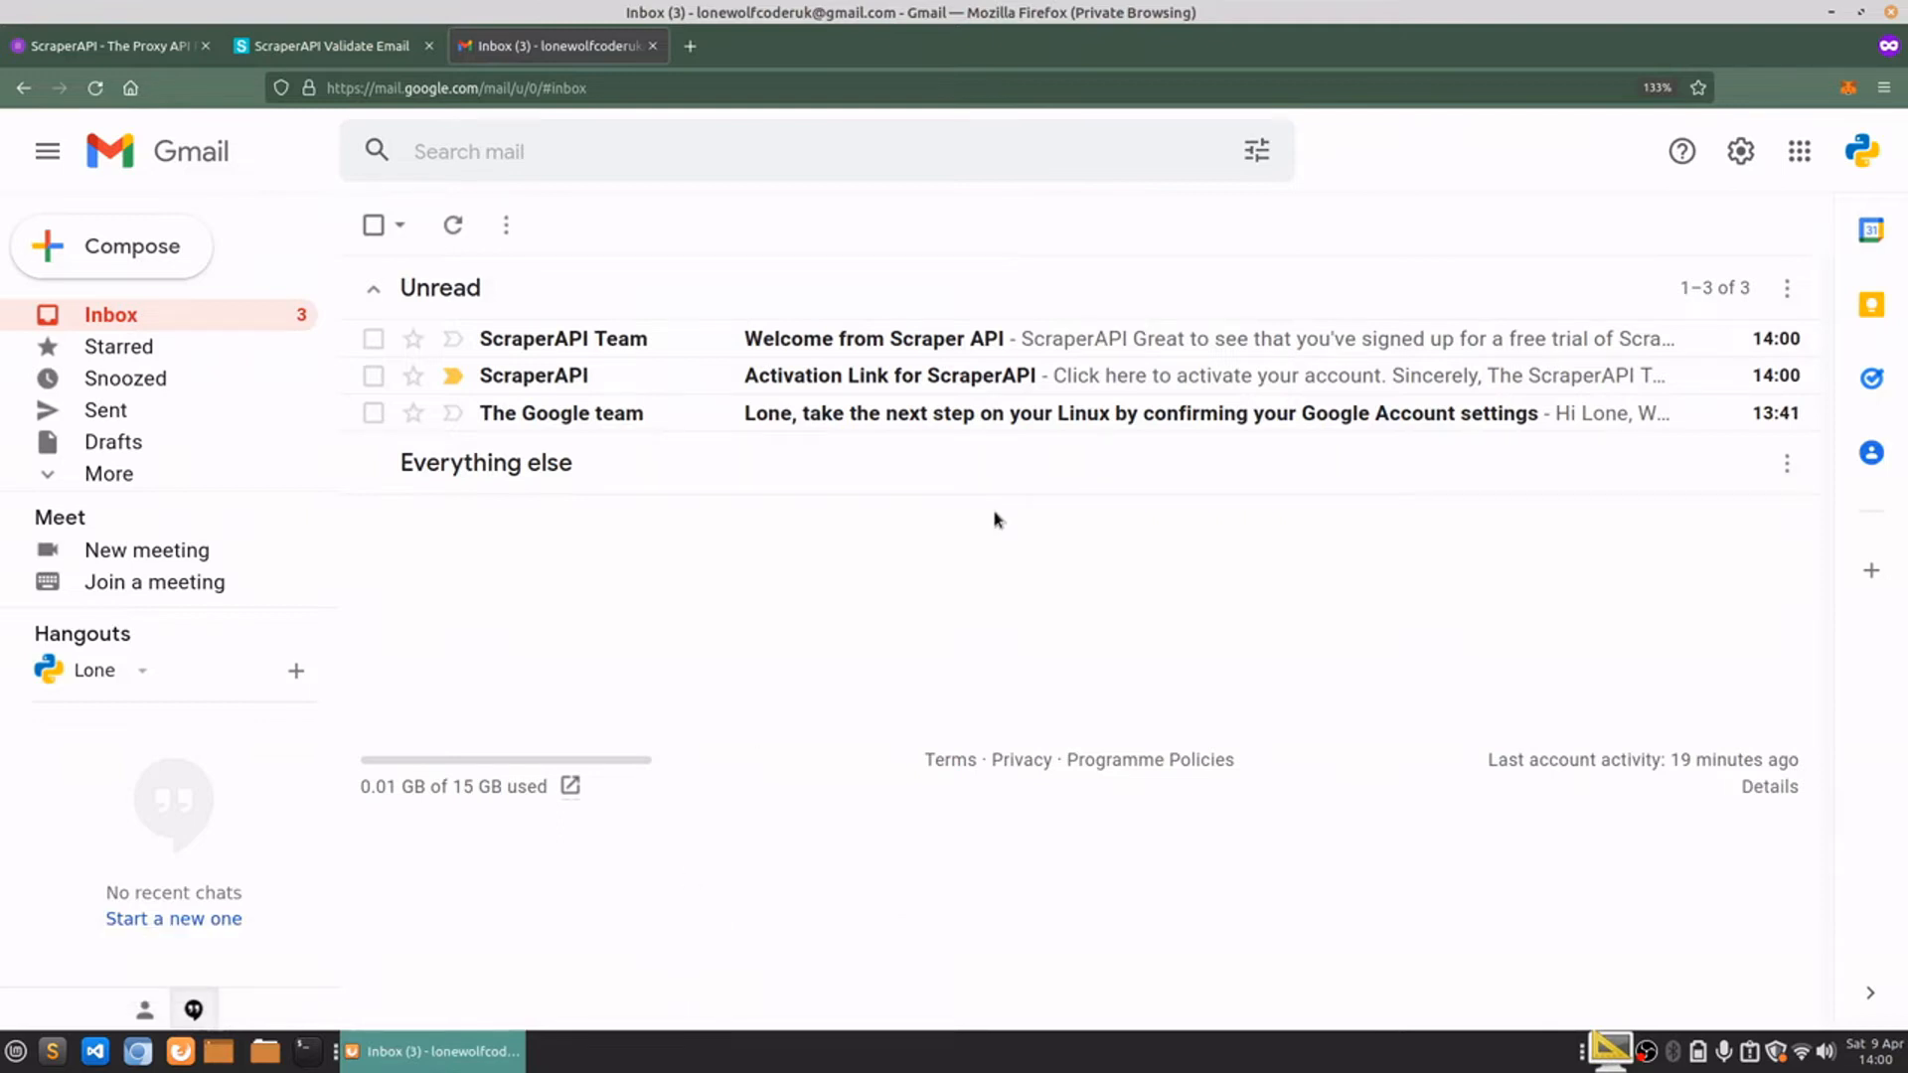
mouse_move(1074, 375)
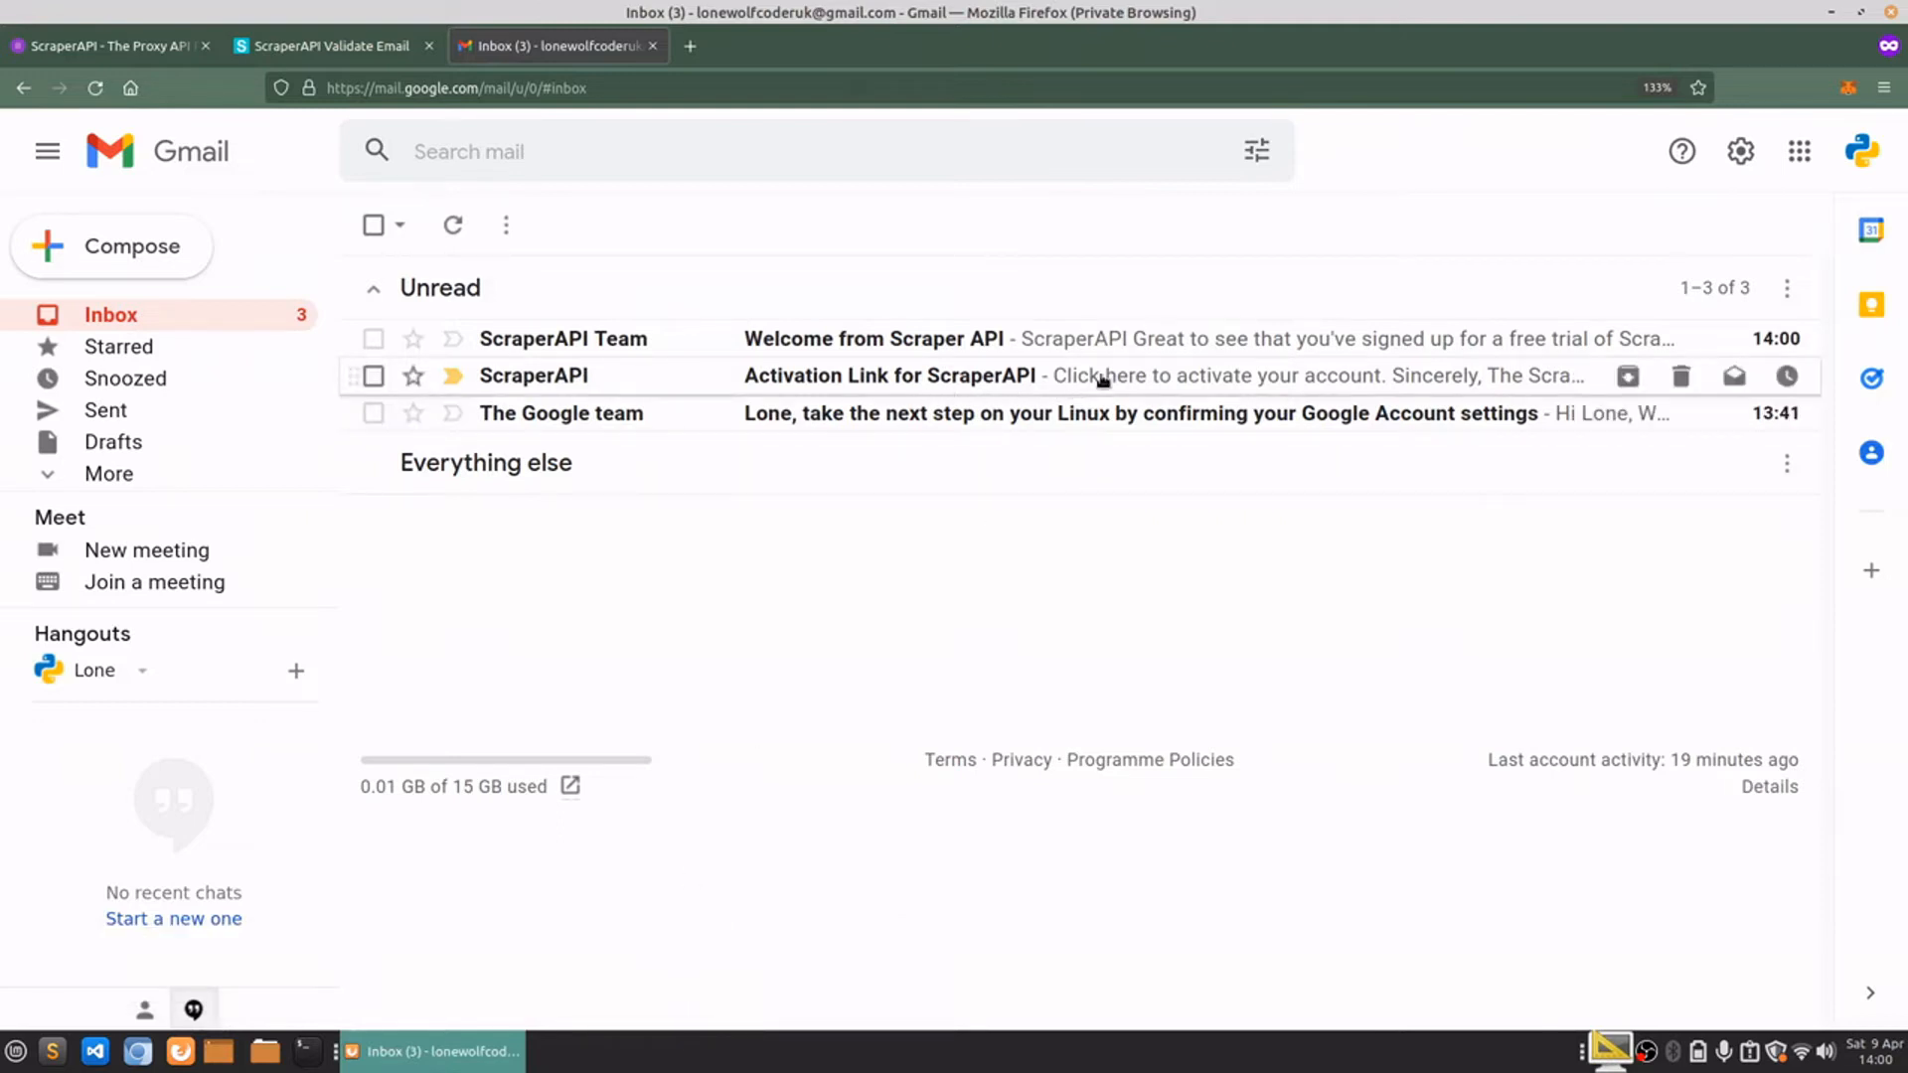
left_click(910, 338)
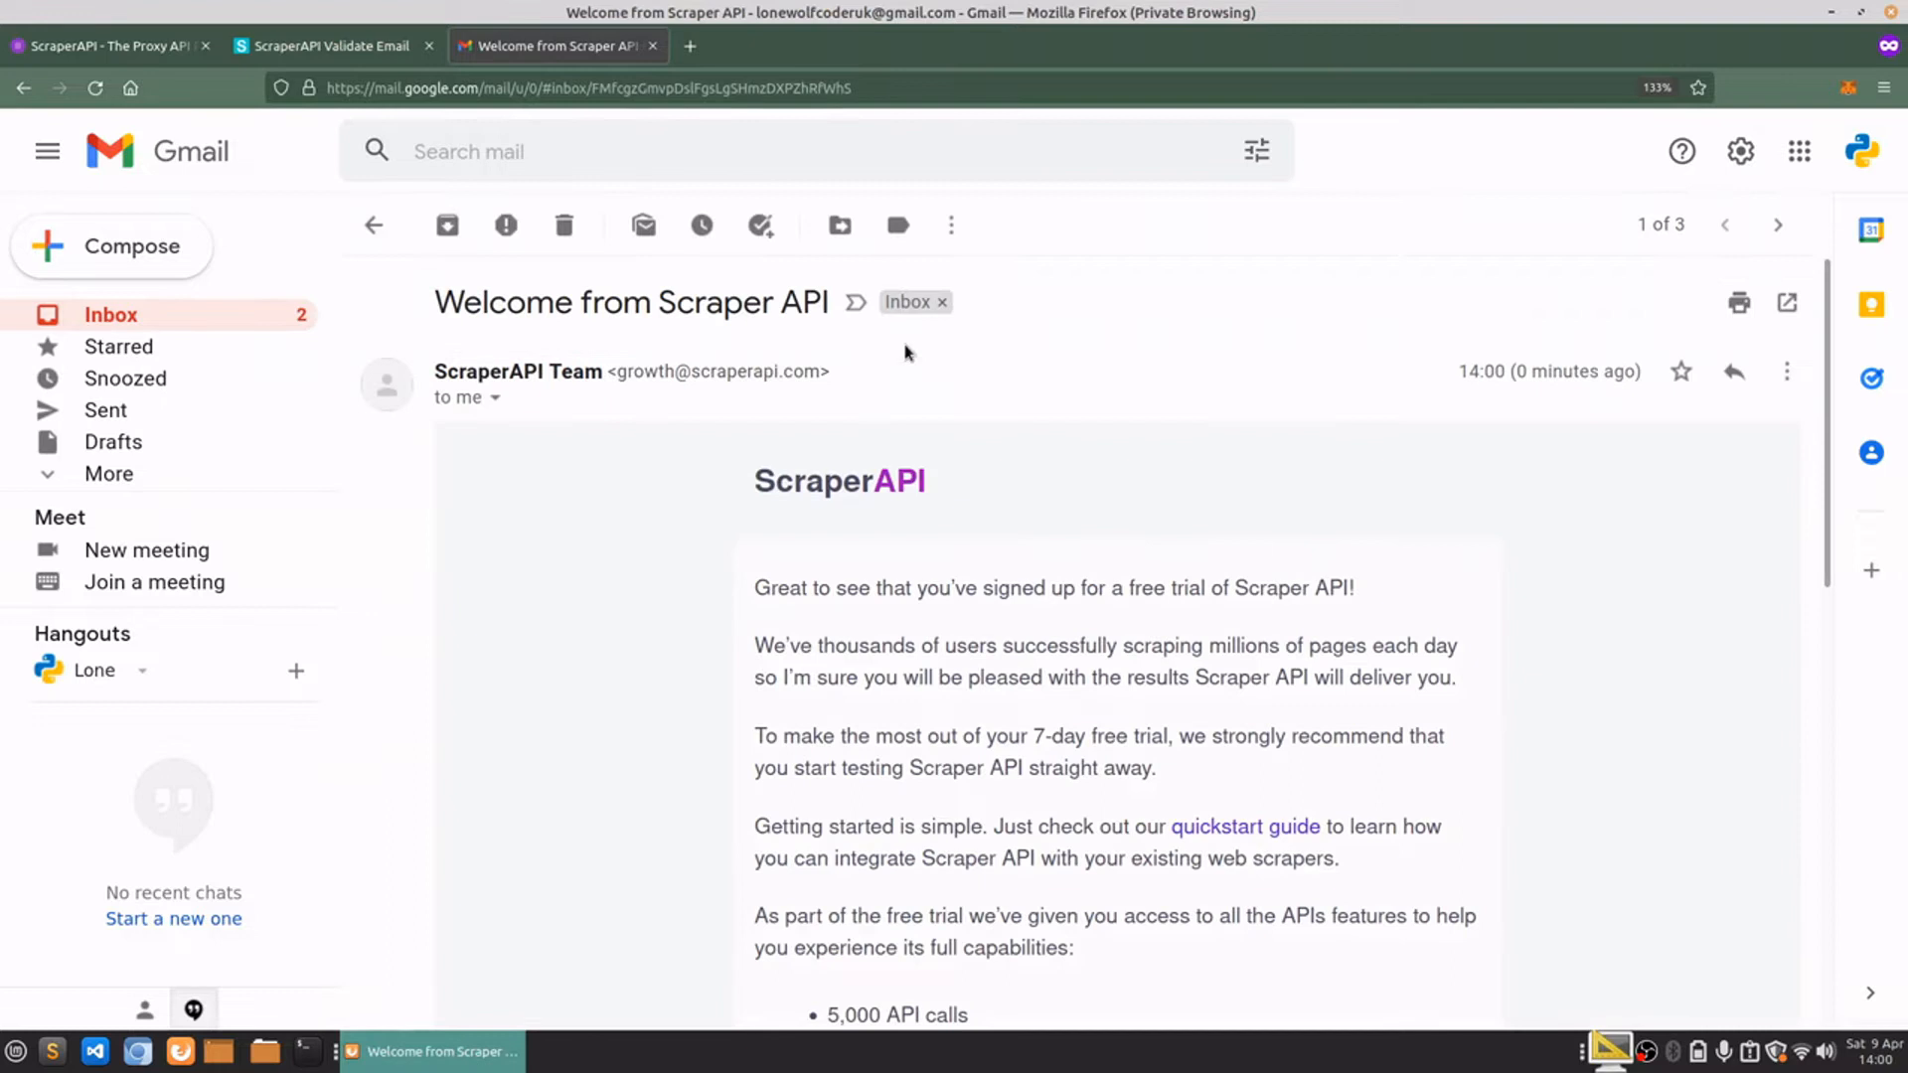
scroll(903, 741, "down", 5)
scroll(902, 741, "down", 5)
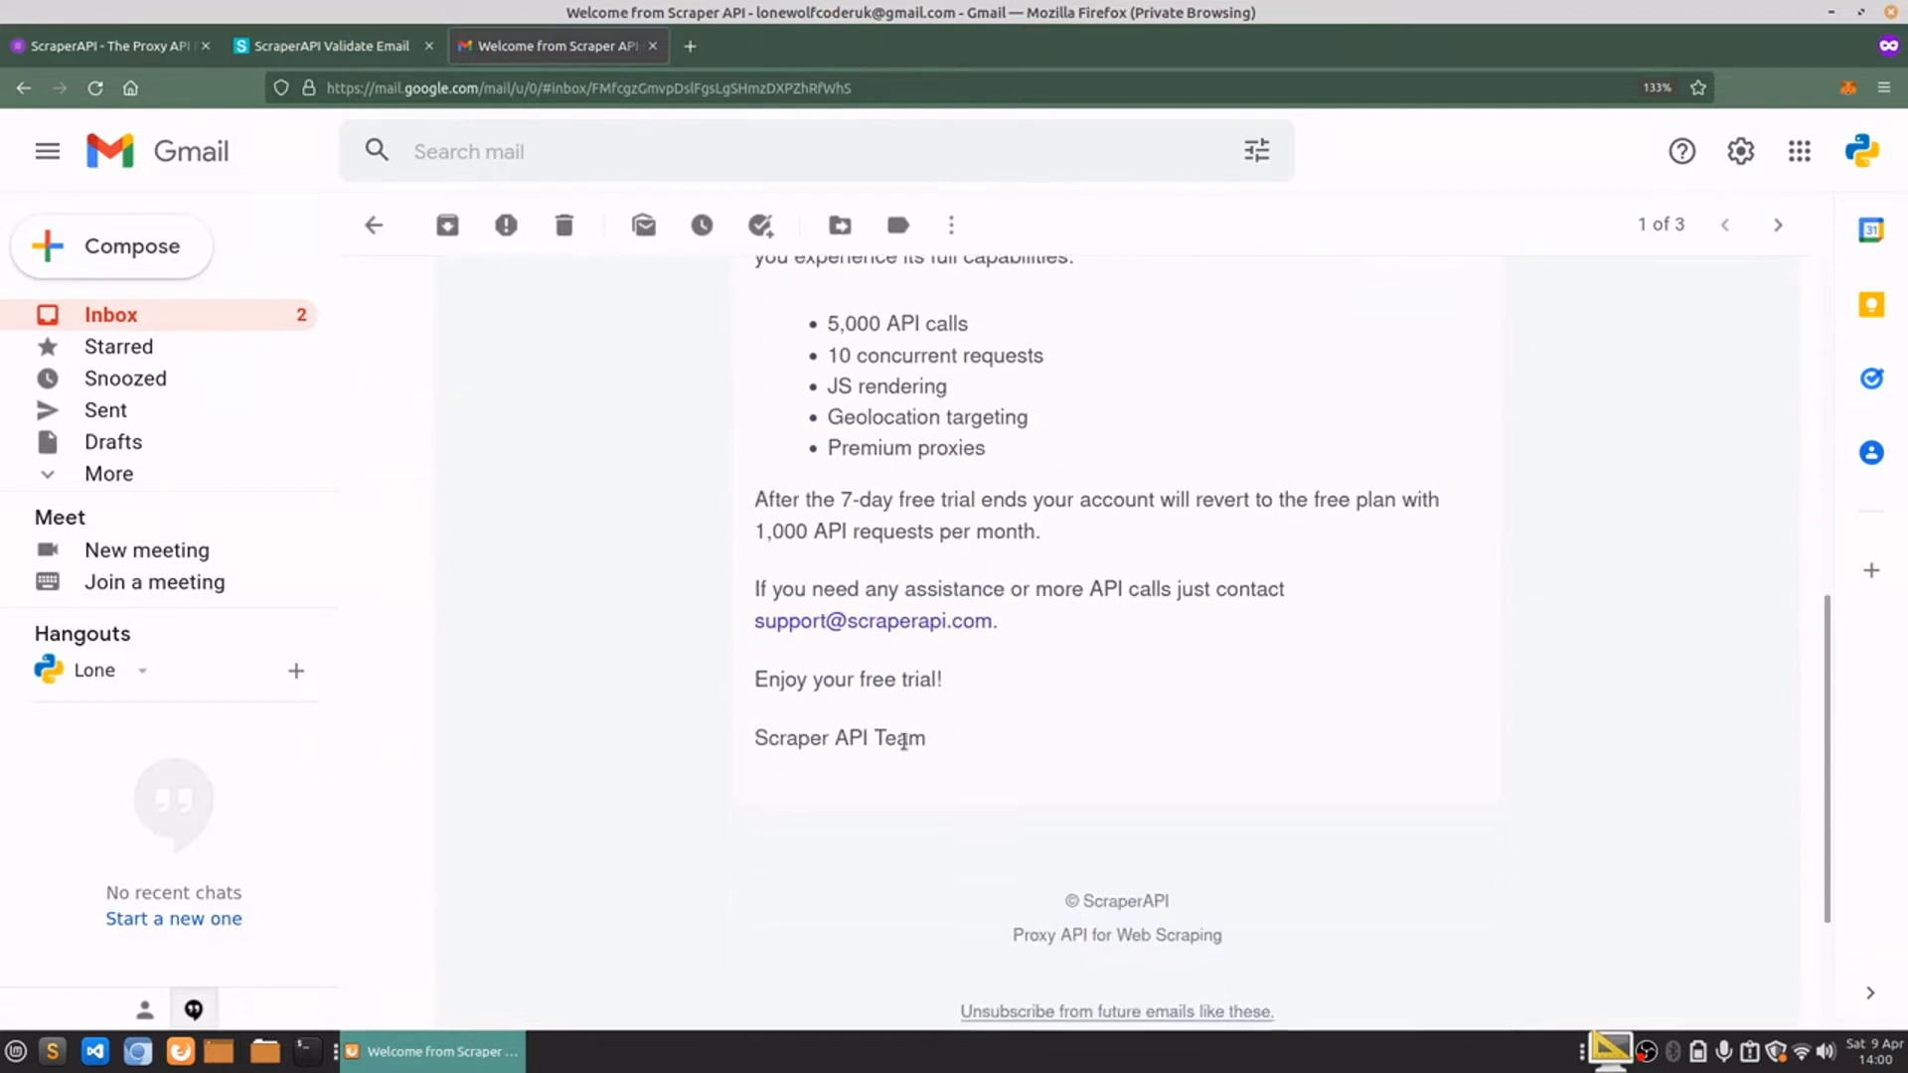
scroll(902, 741, "up", 5)
scroll(901, 741, "up", 3)
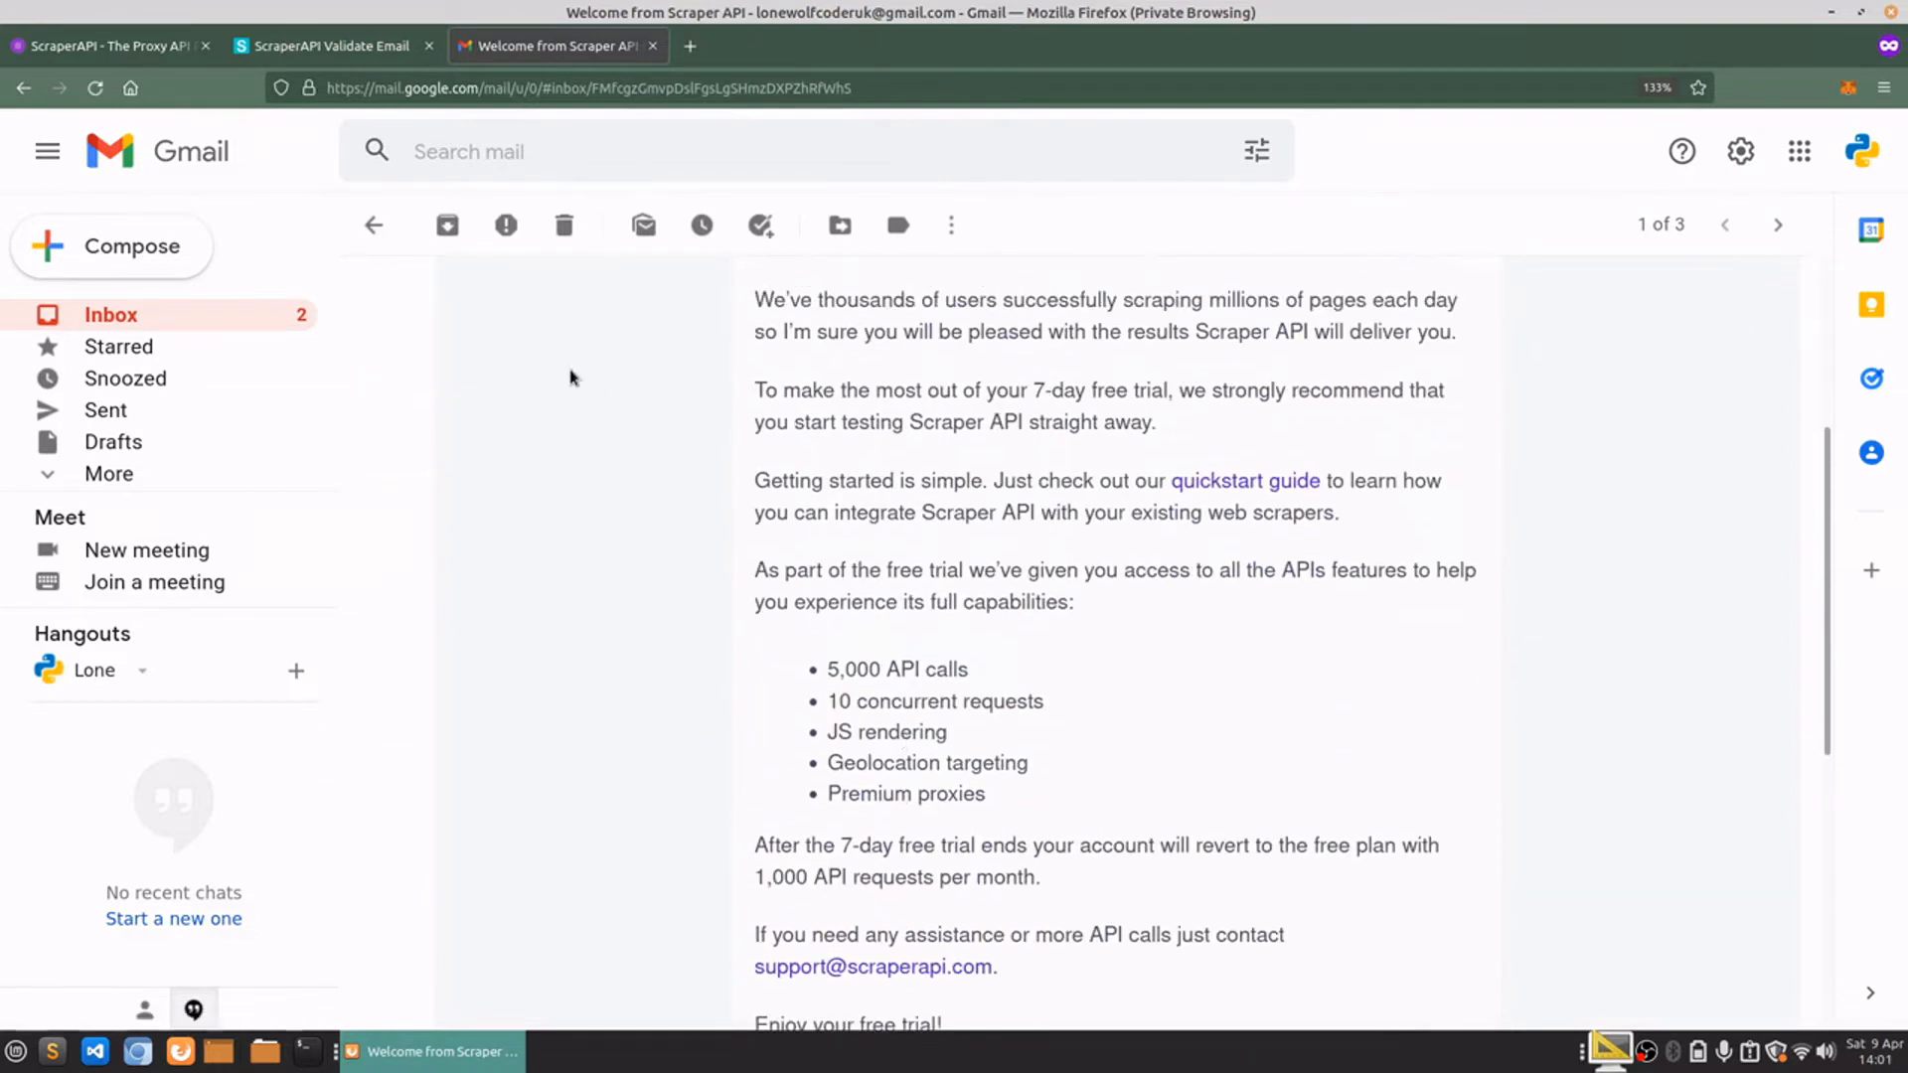
left_click(373, 225)
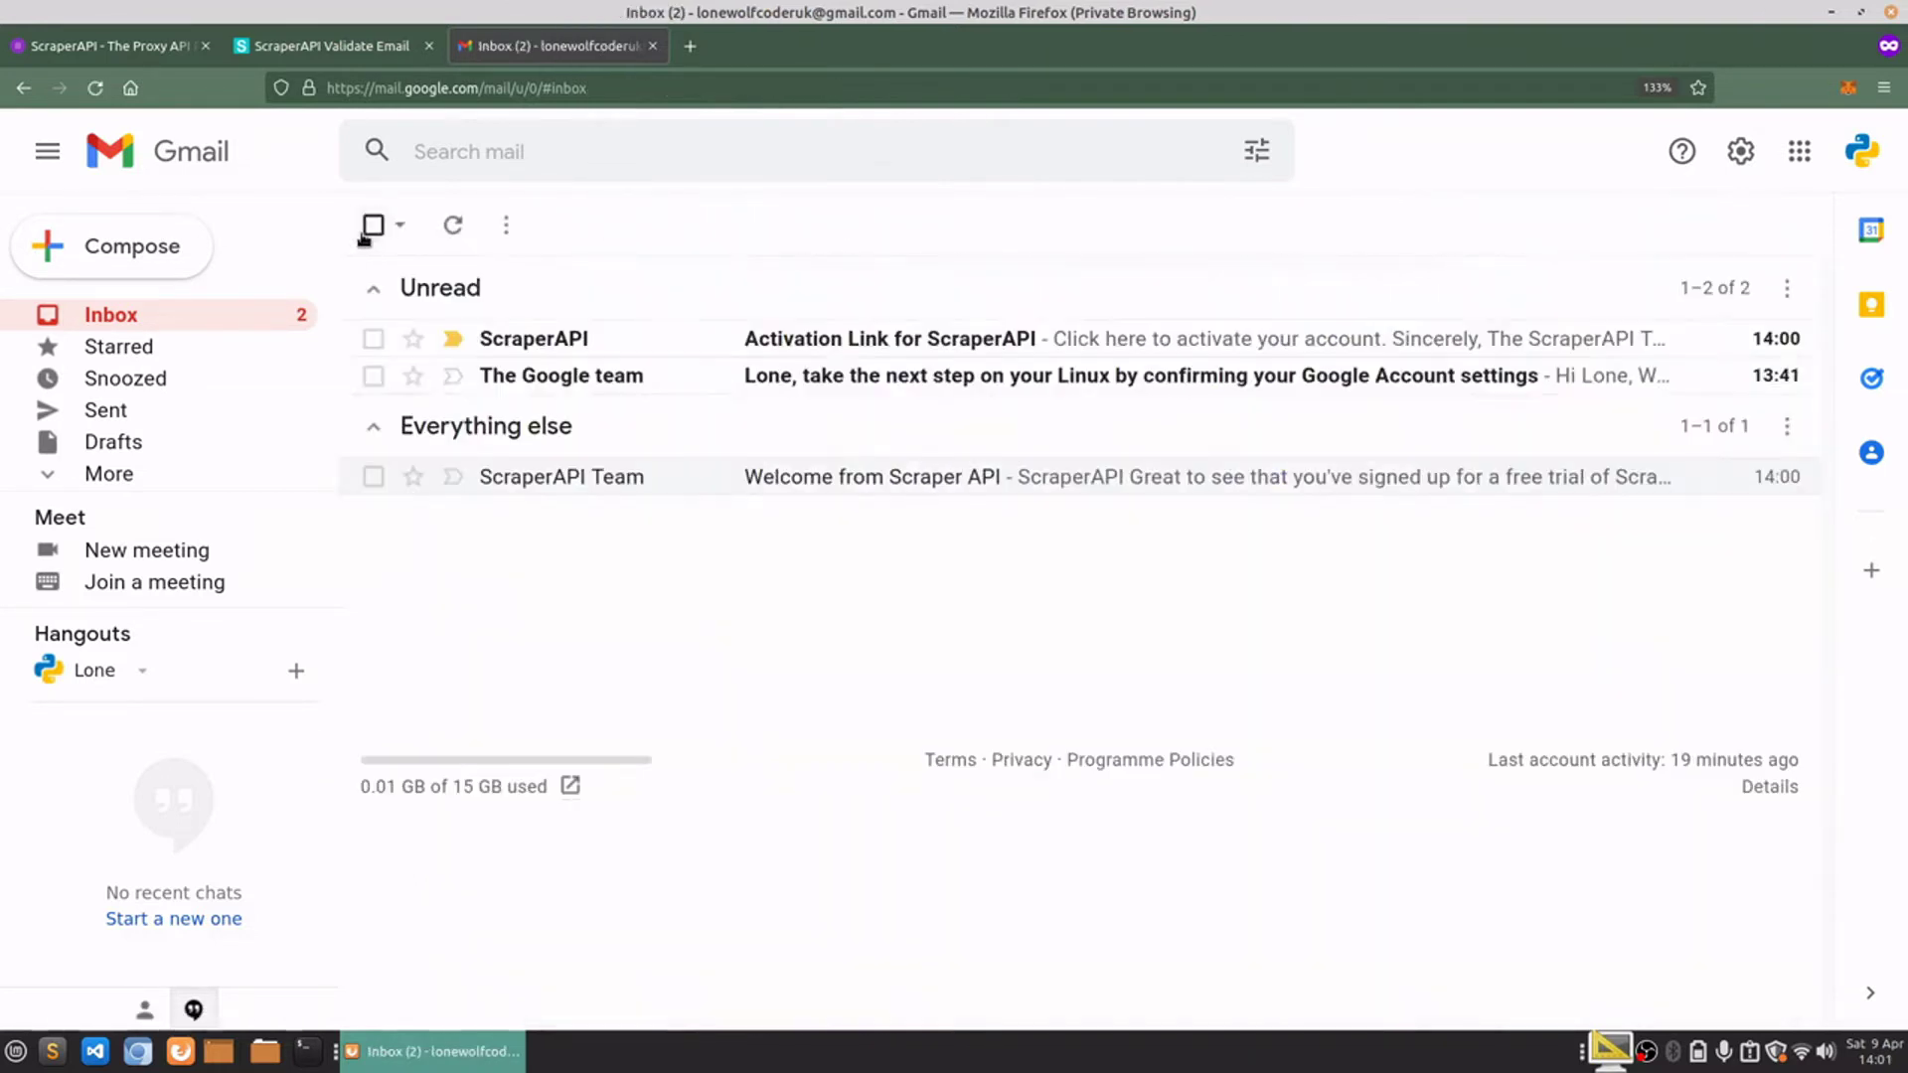
left_click(869, 339)
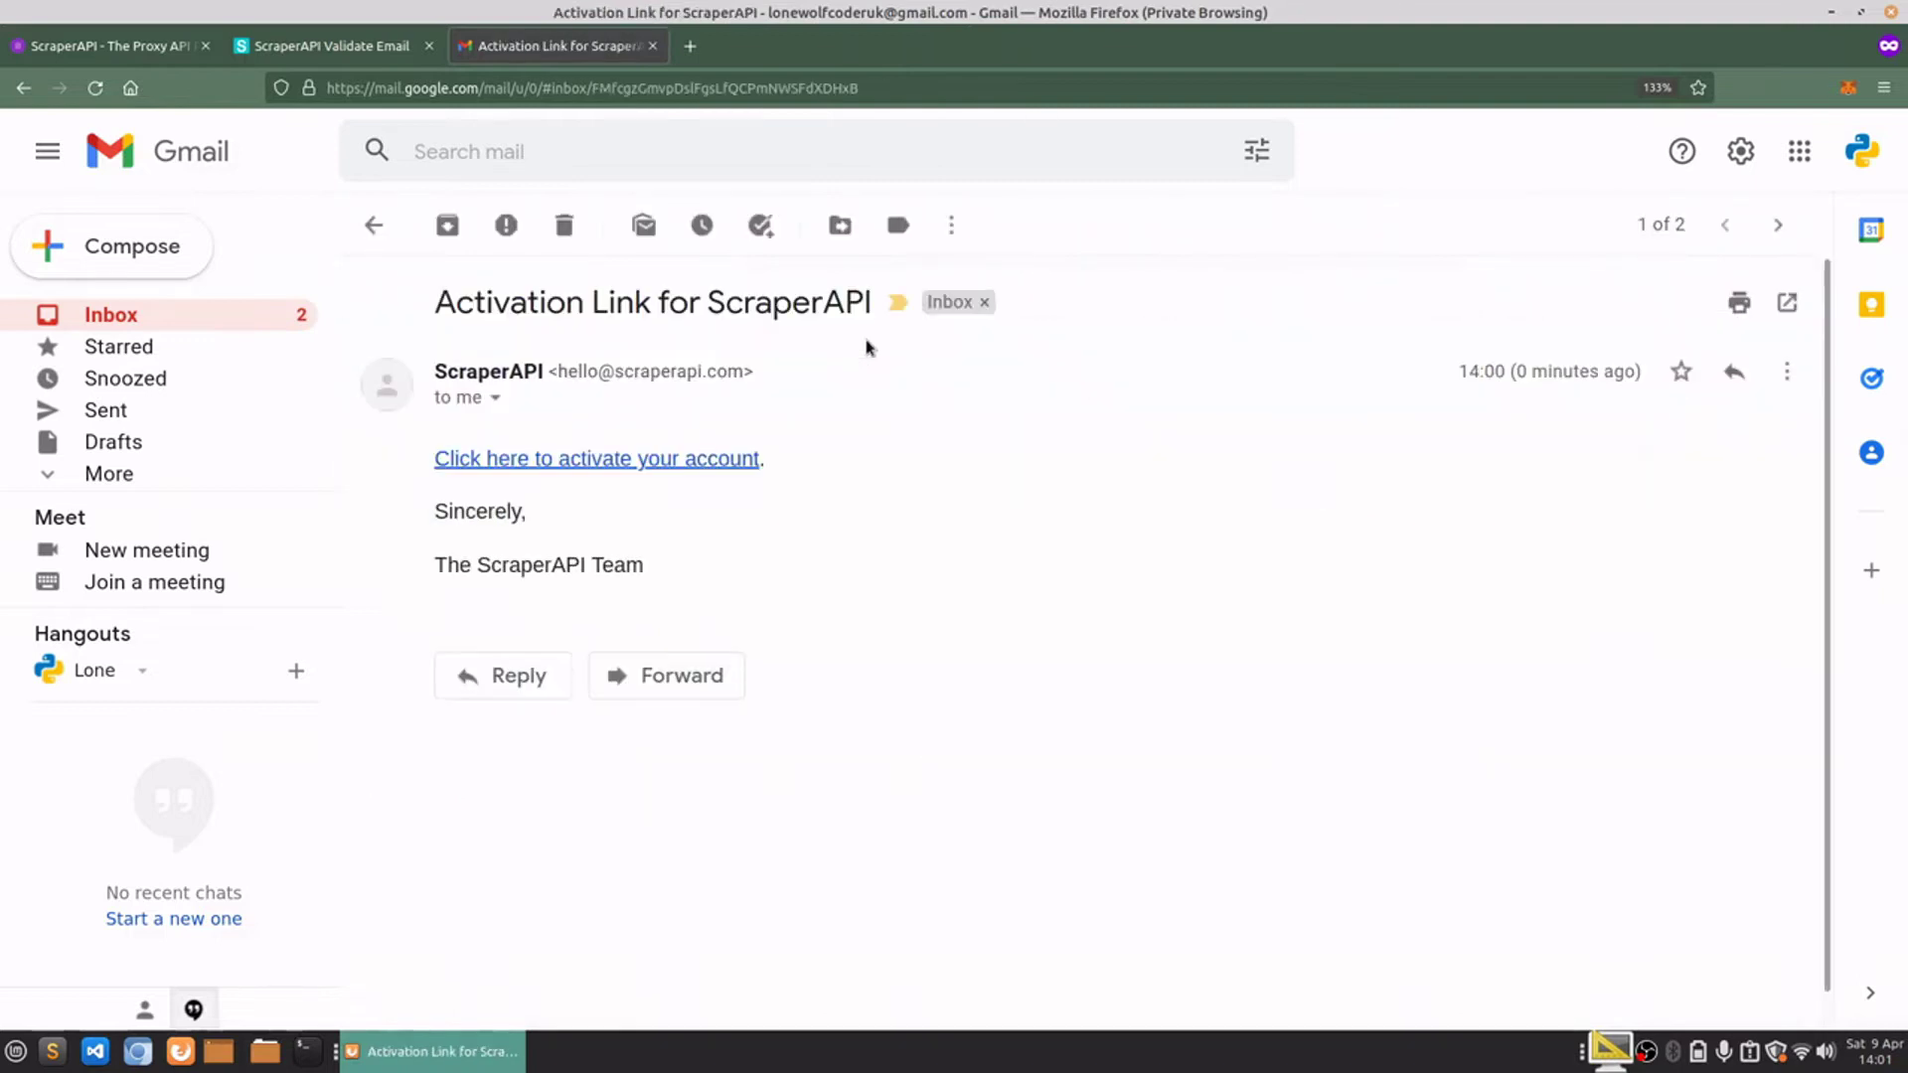
- Activate the account from the email link, copy the API key and select the sample API code command
left_click(645, 457)
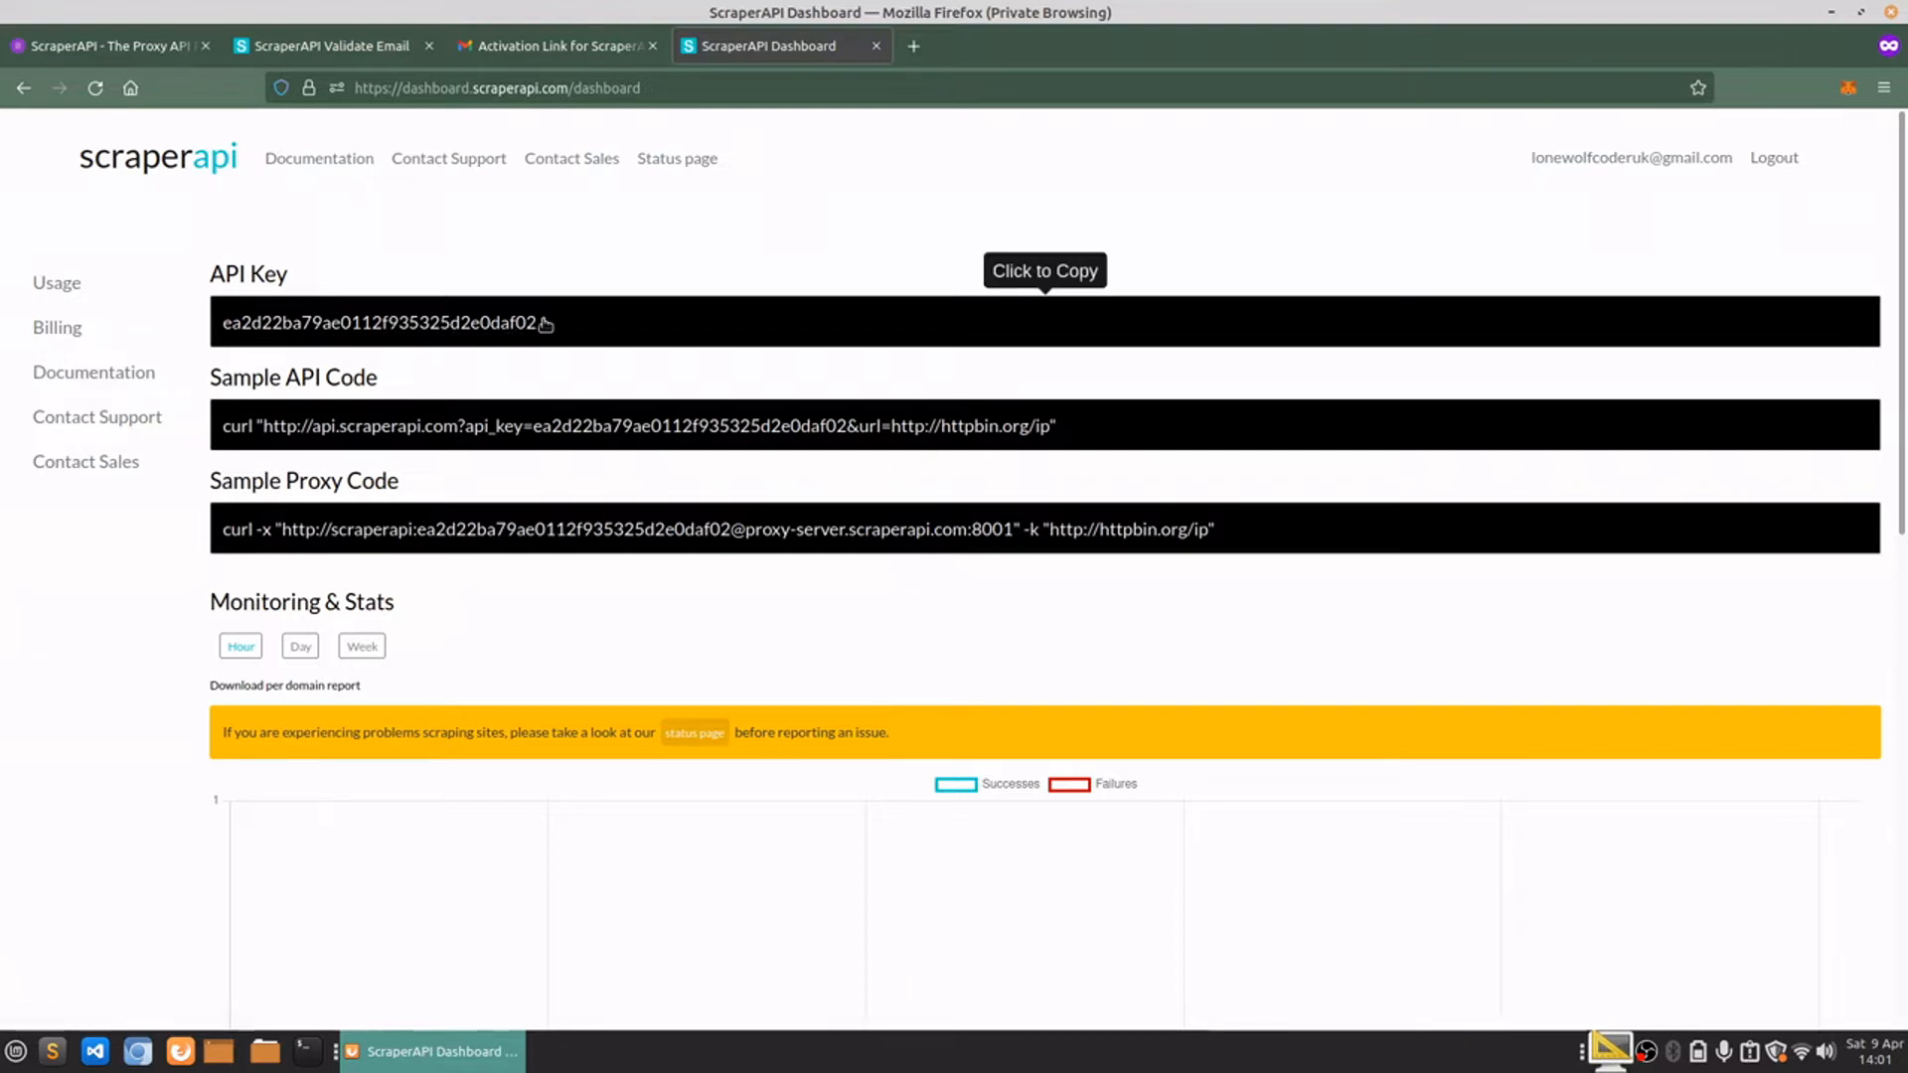
key("F11")
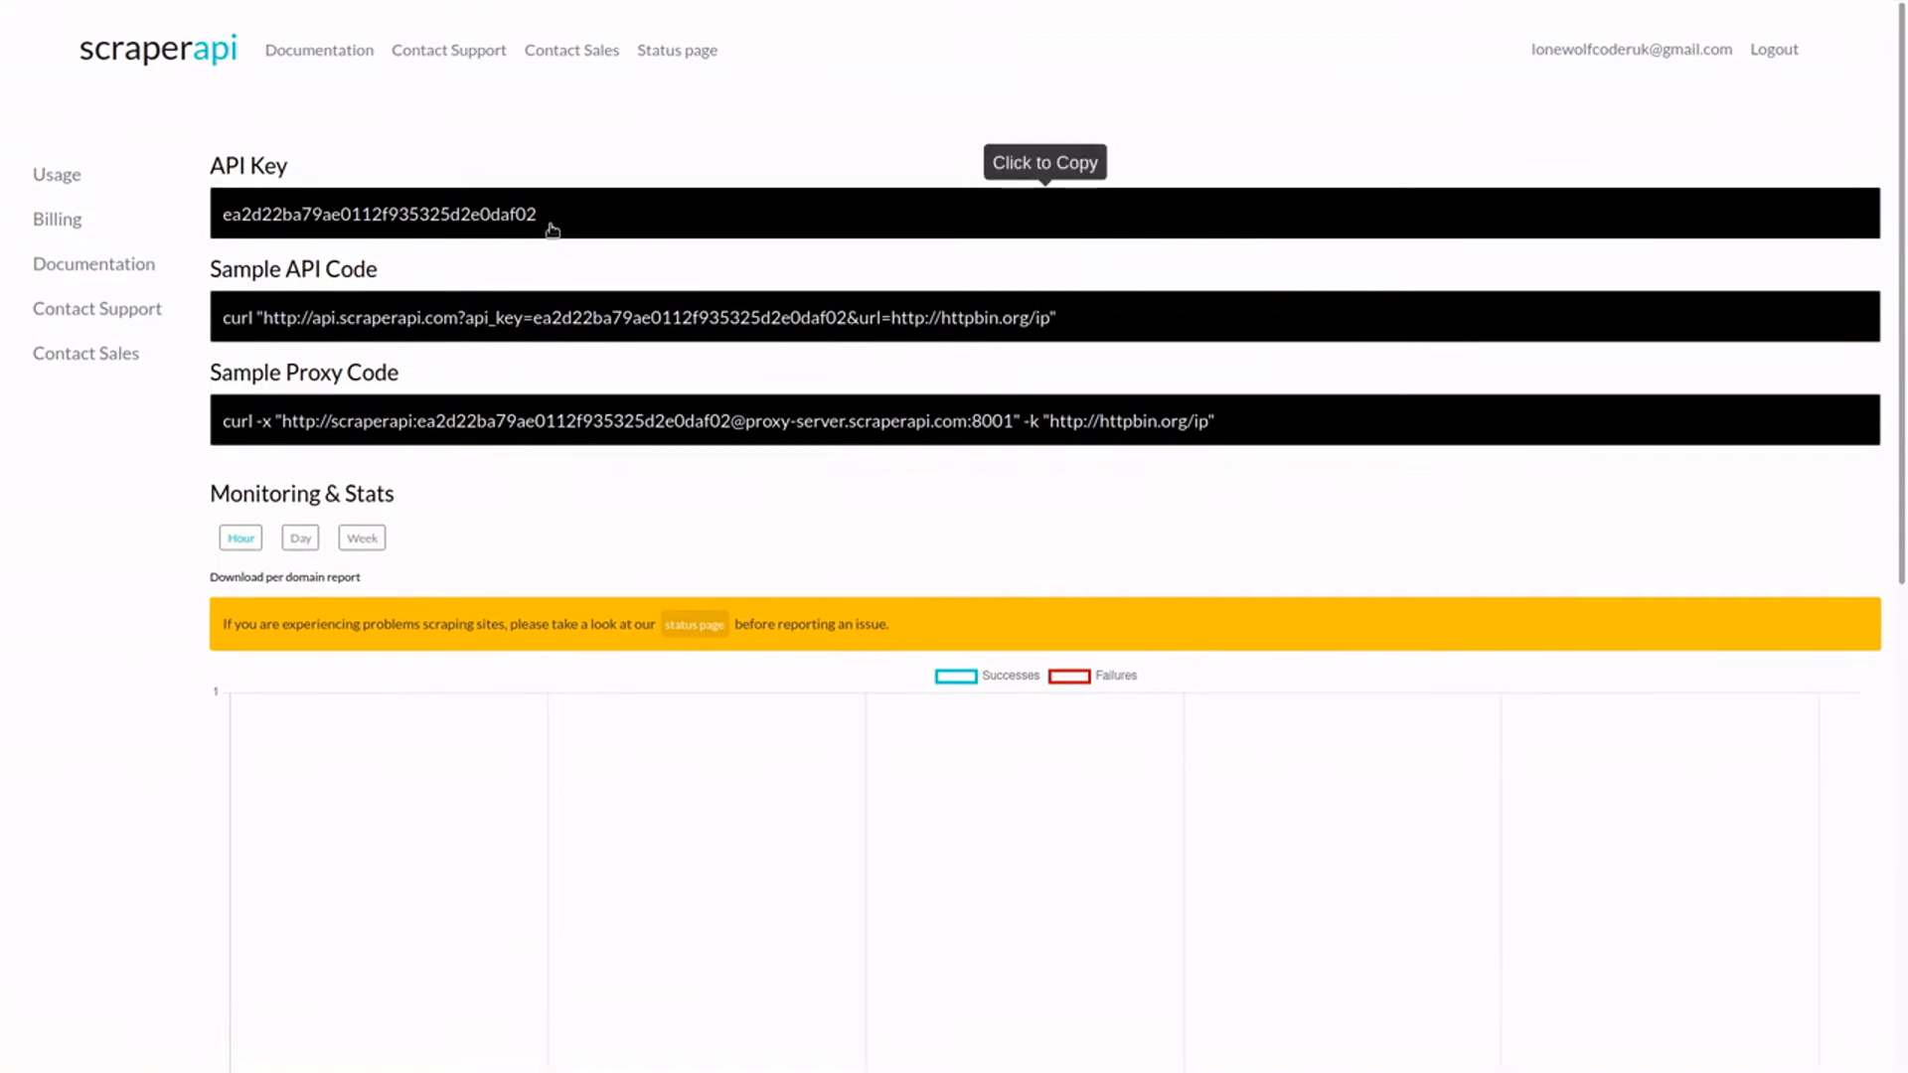
left_click_drag(544, 214, 221, 214)
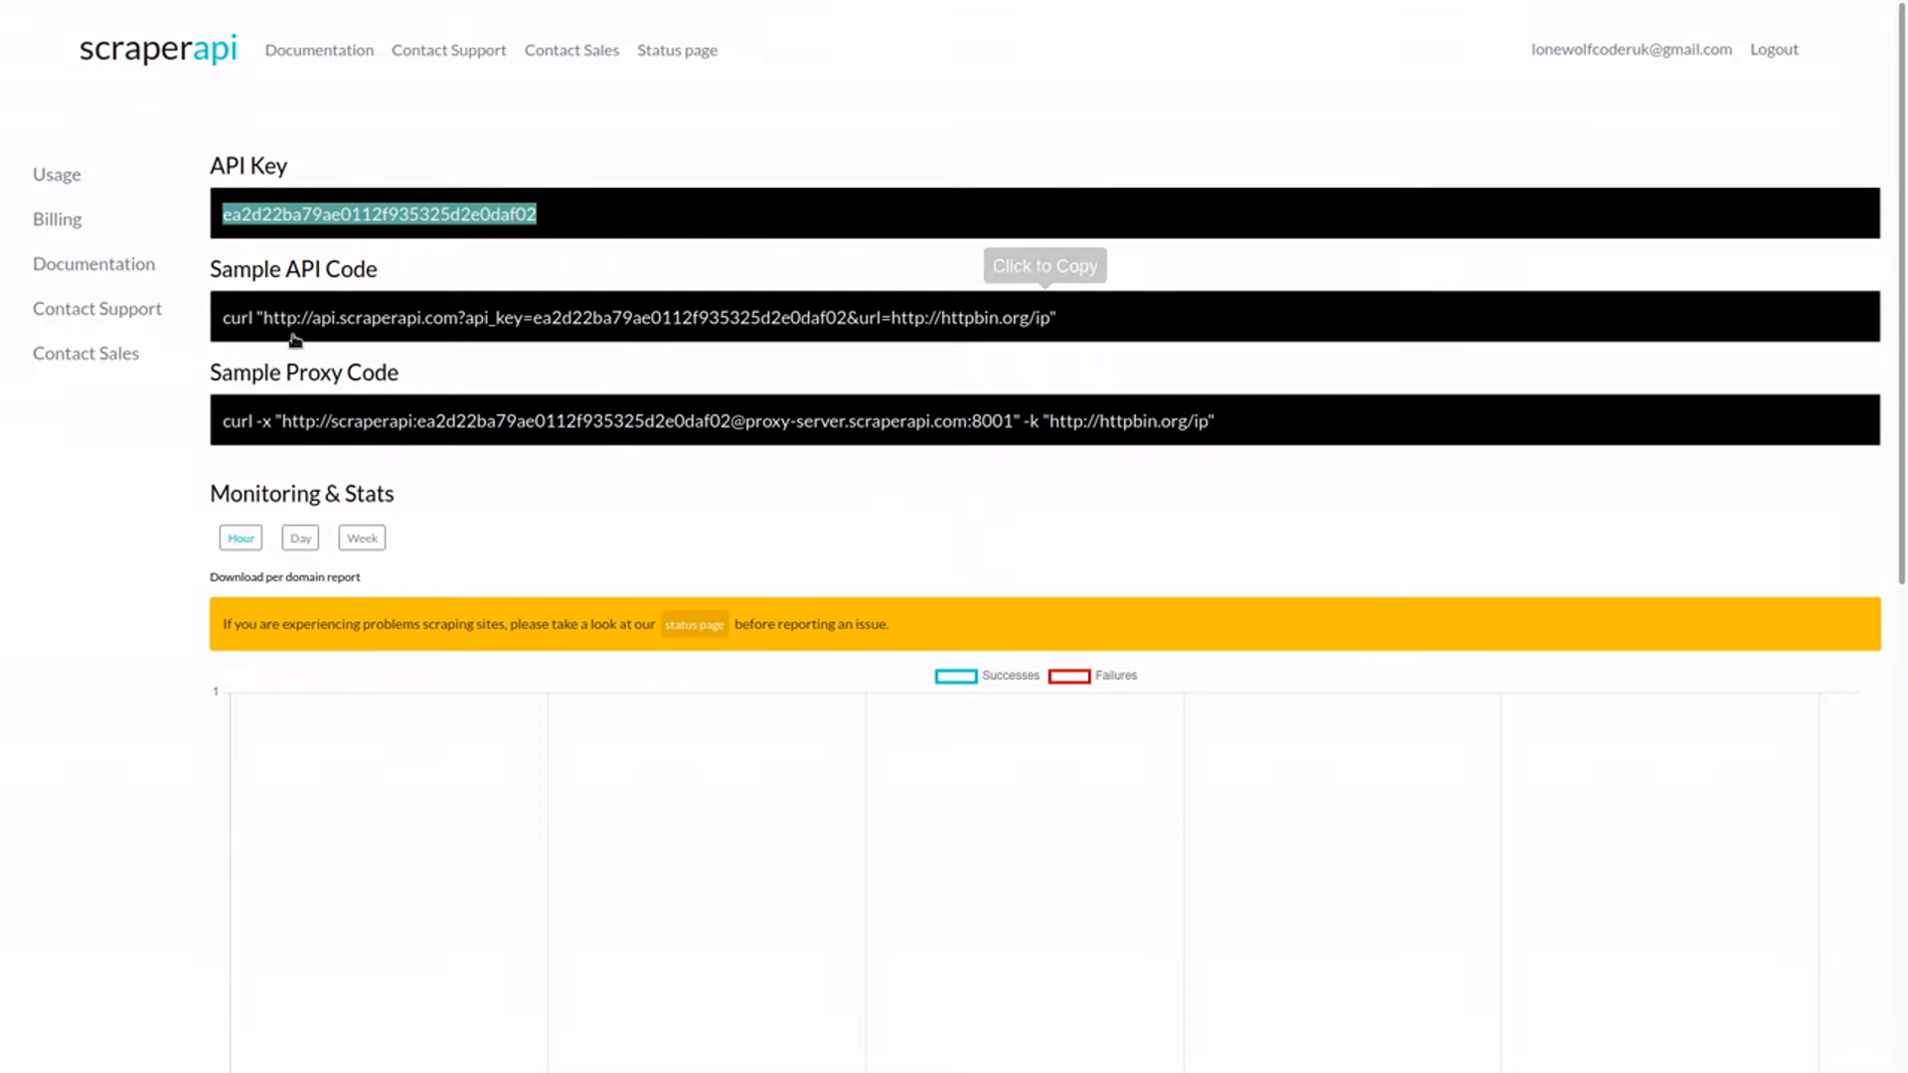
left_click_drag(1058, 318, 219, 318)
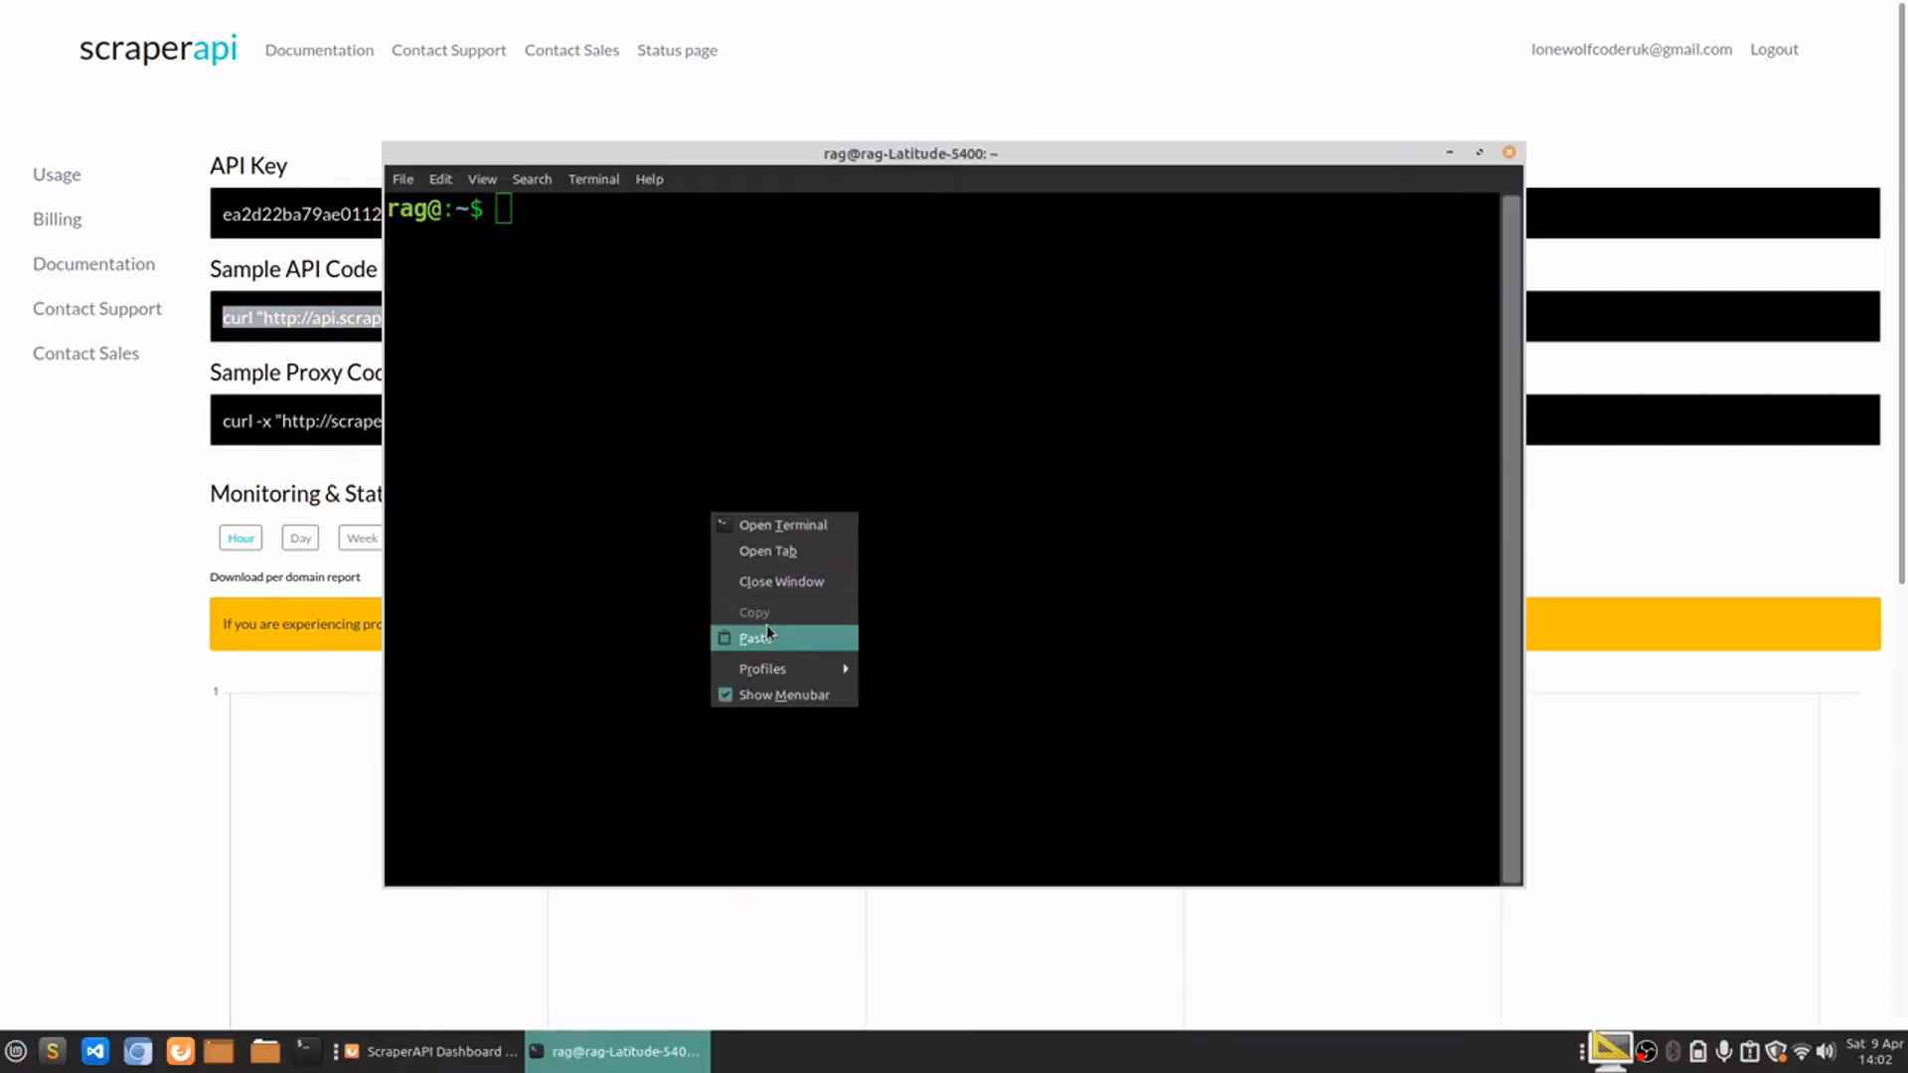
- Paste the sample curl command with the API key into the terminal and run it
left_click(766, 627)
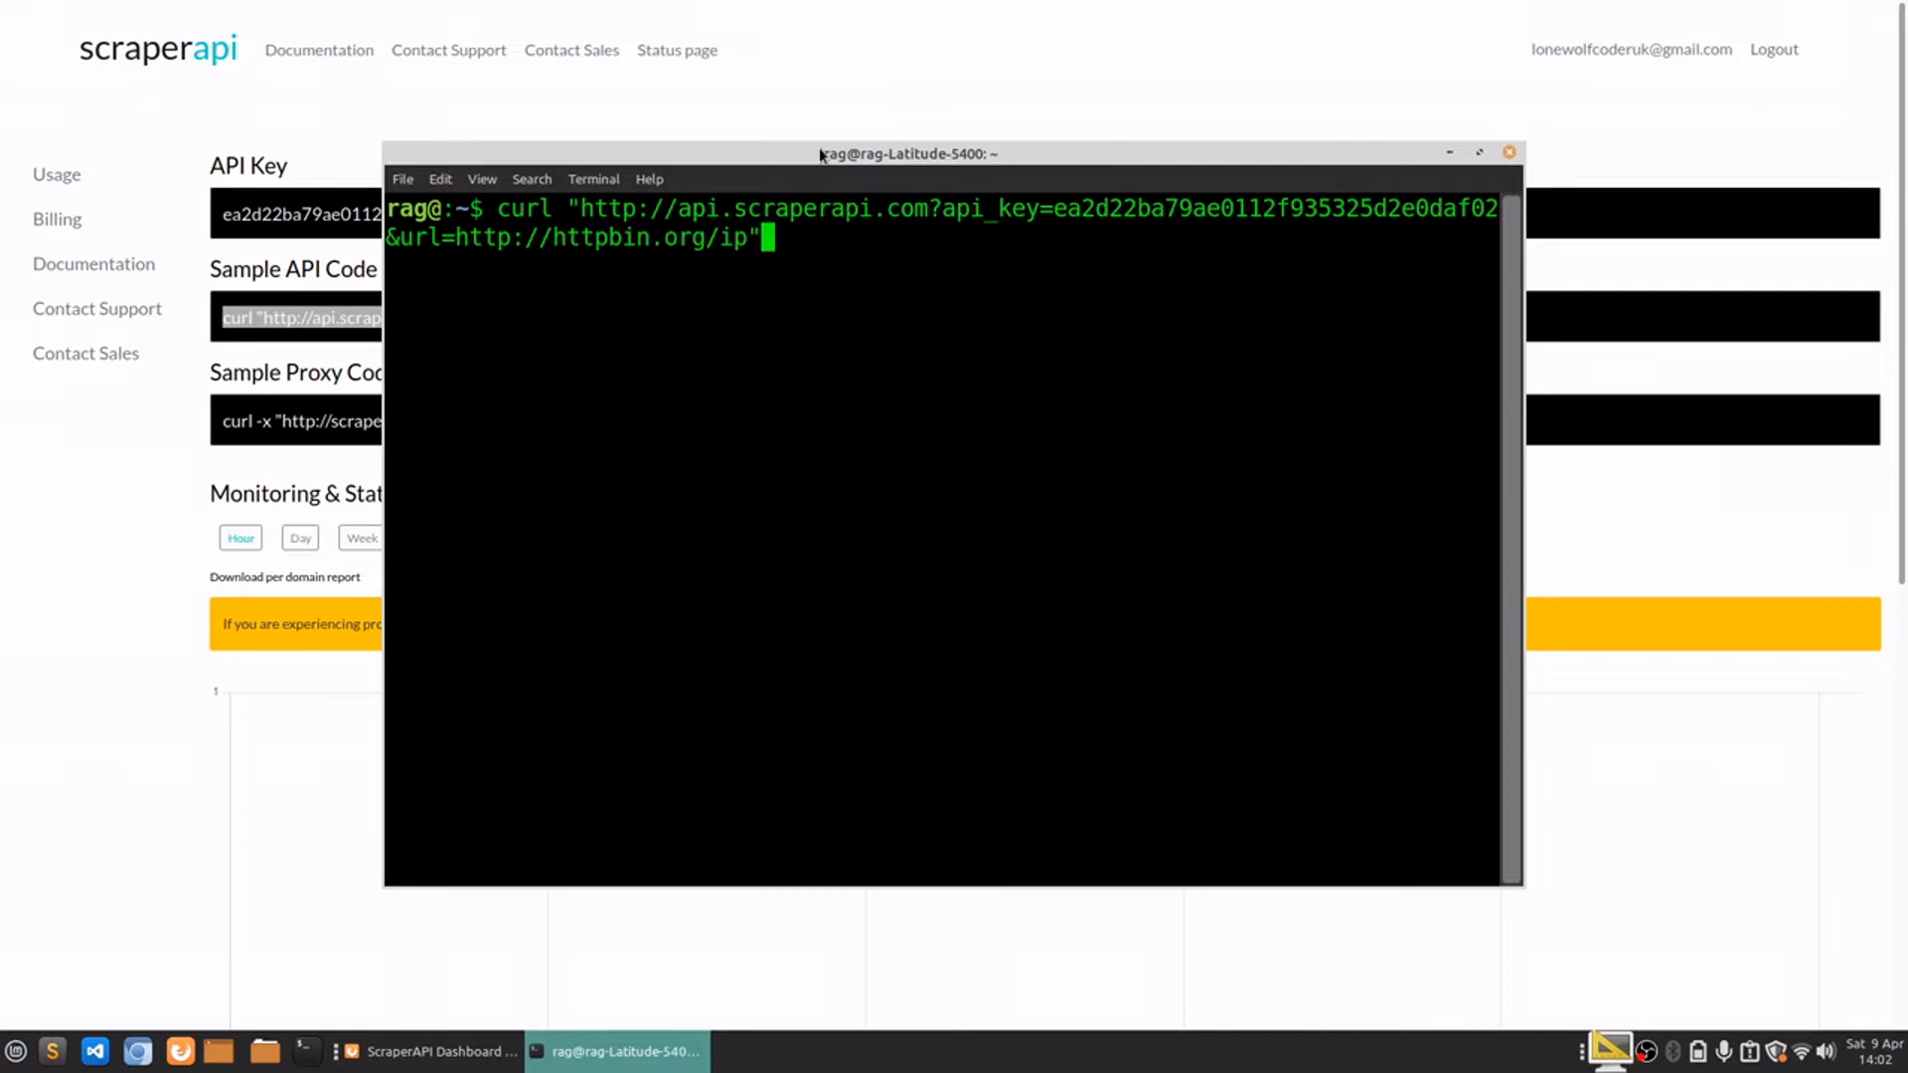
mouse_move(825, 153)
left_mouse_down()
mouse_move(974, 325)
mouse_move(721, 351)
left_mouse_up()
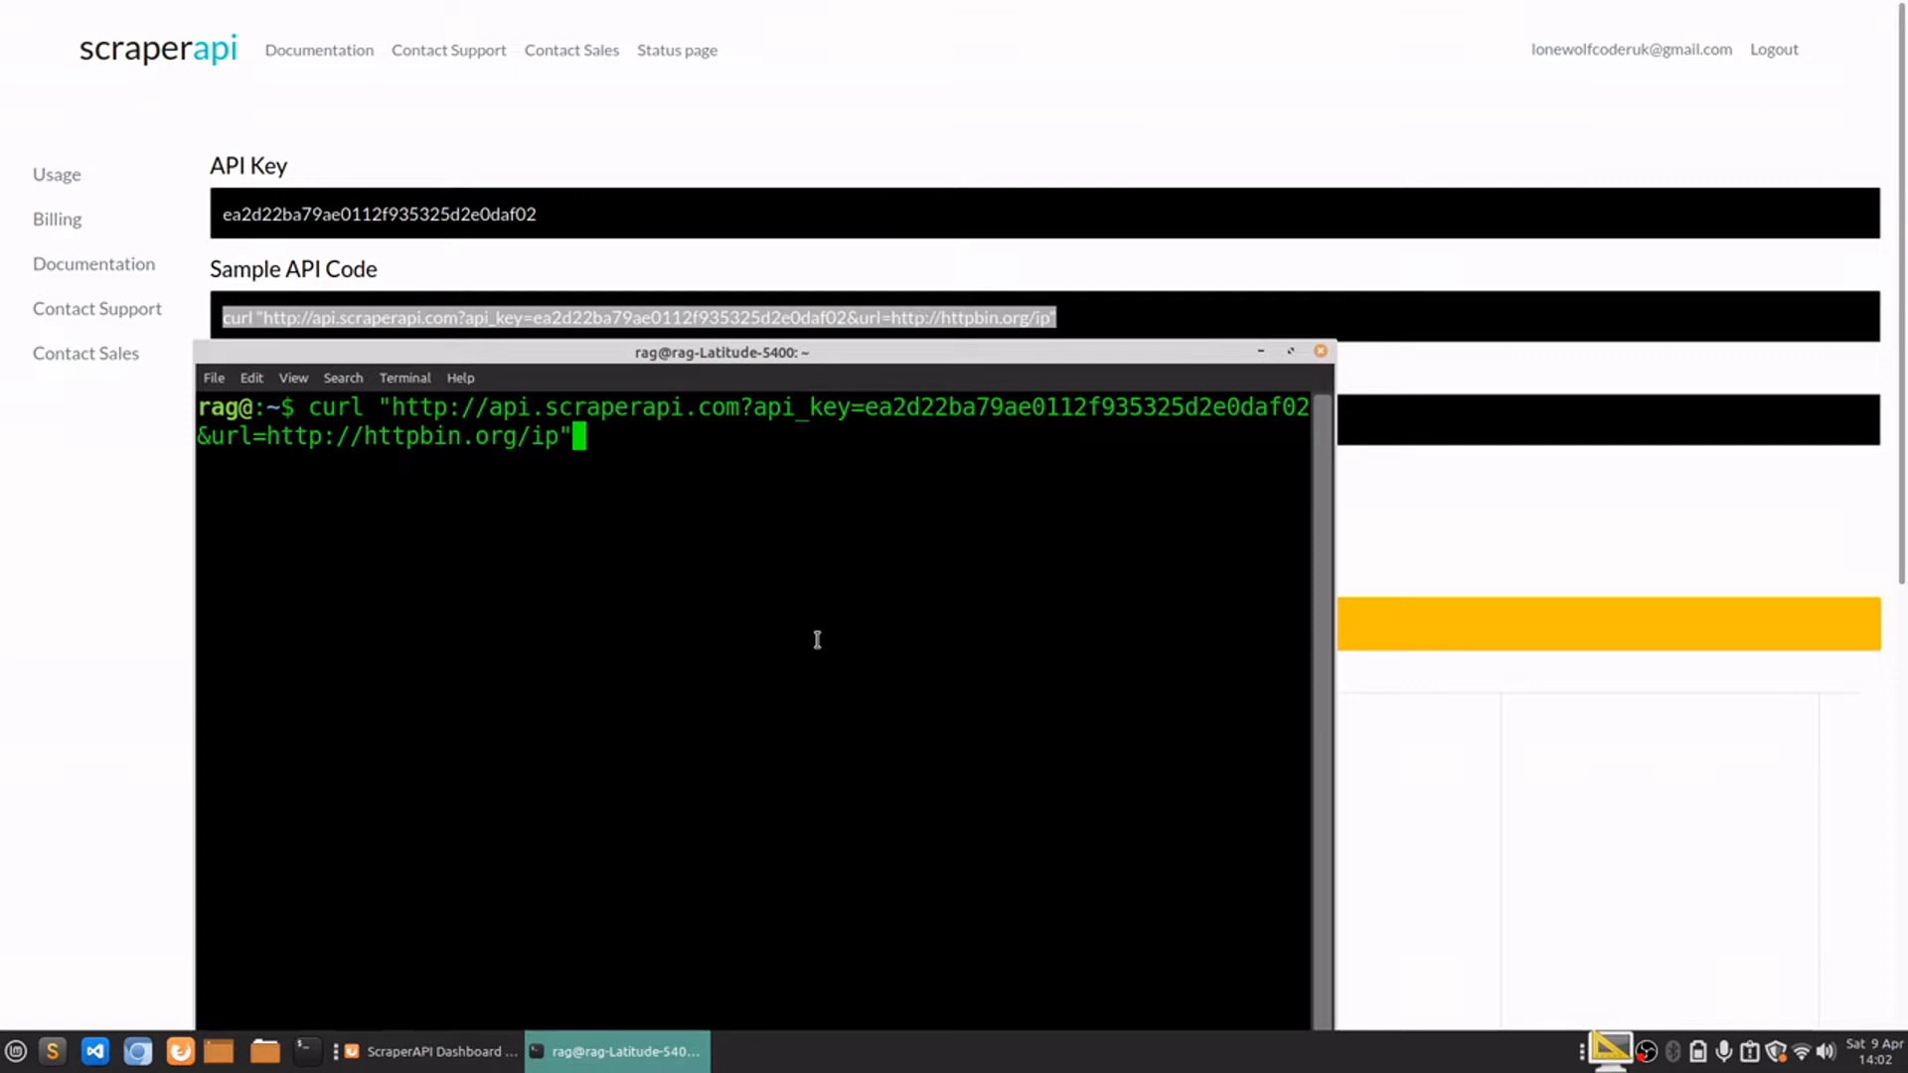
right_click(1128, 355)
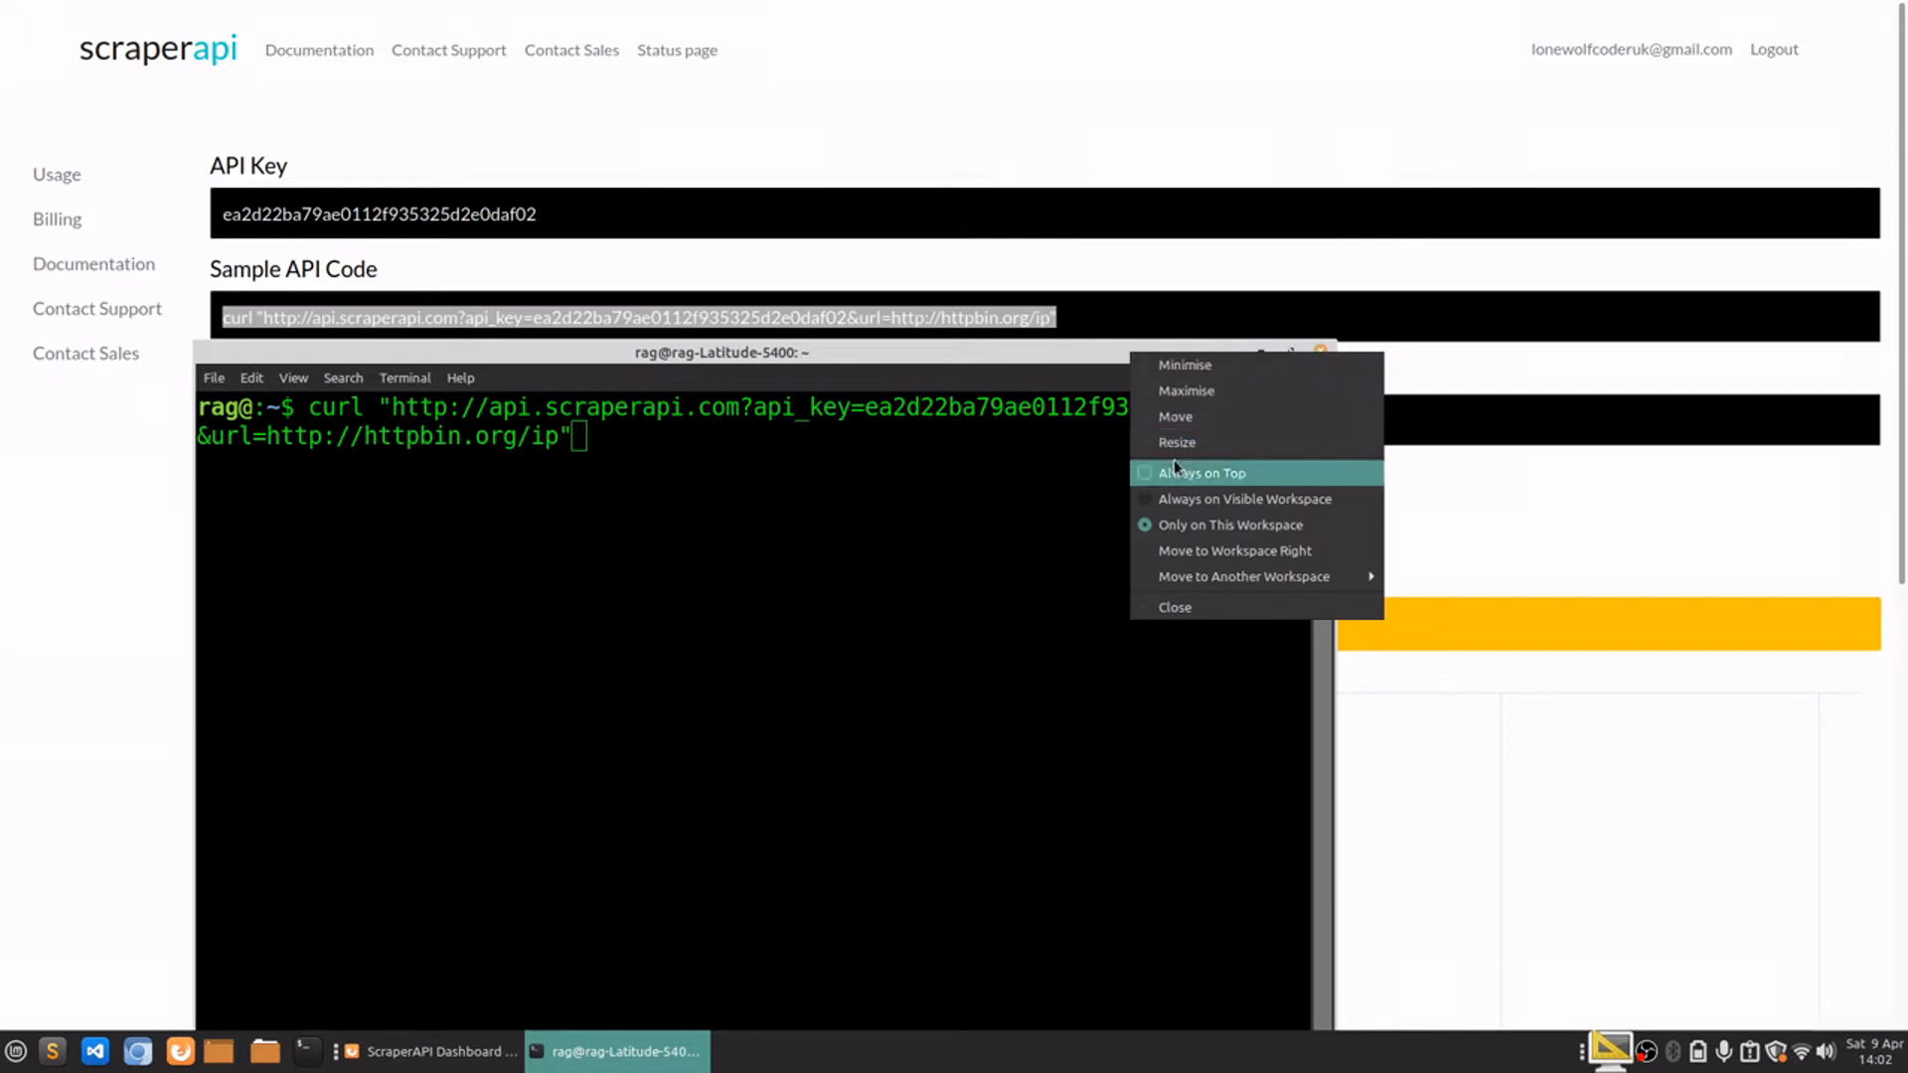
left_click(1173, 473)
left_click(1122, 317)
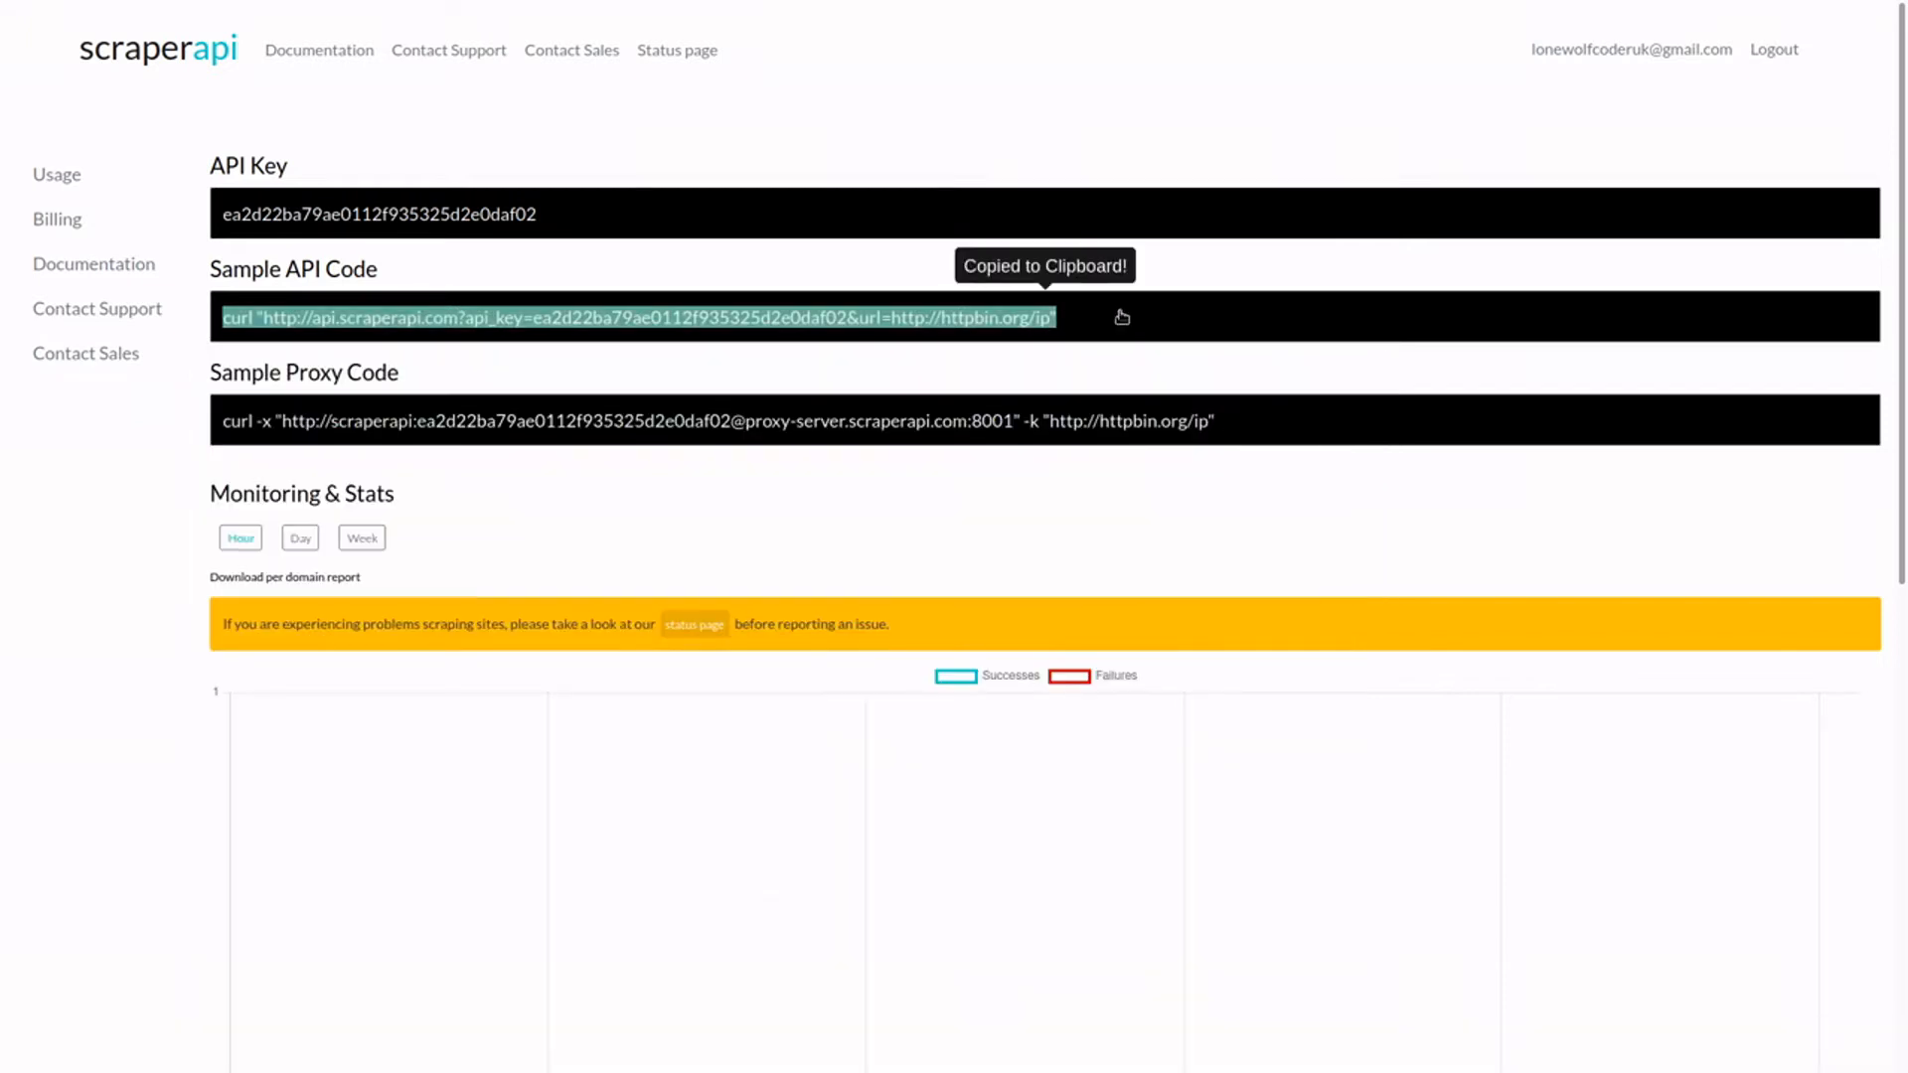
left_click(845, 216)
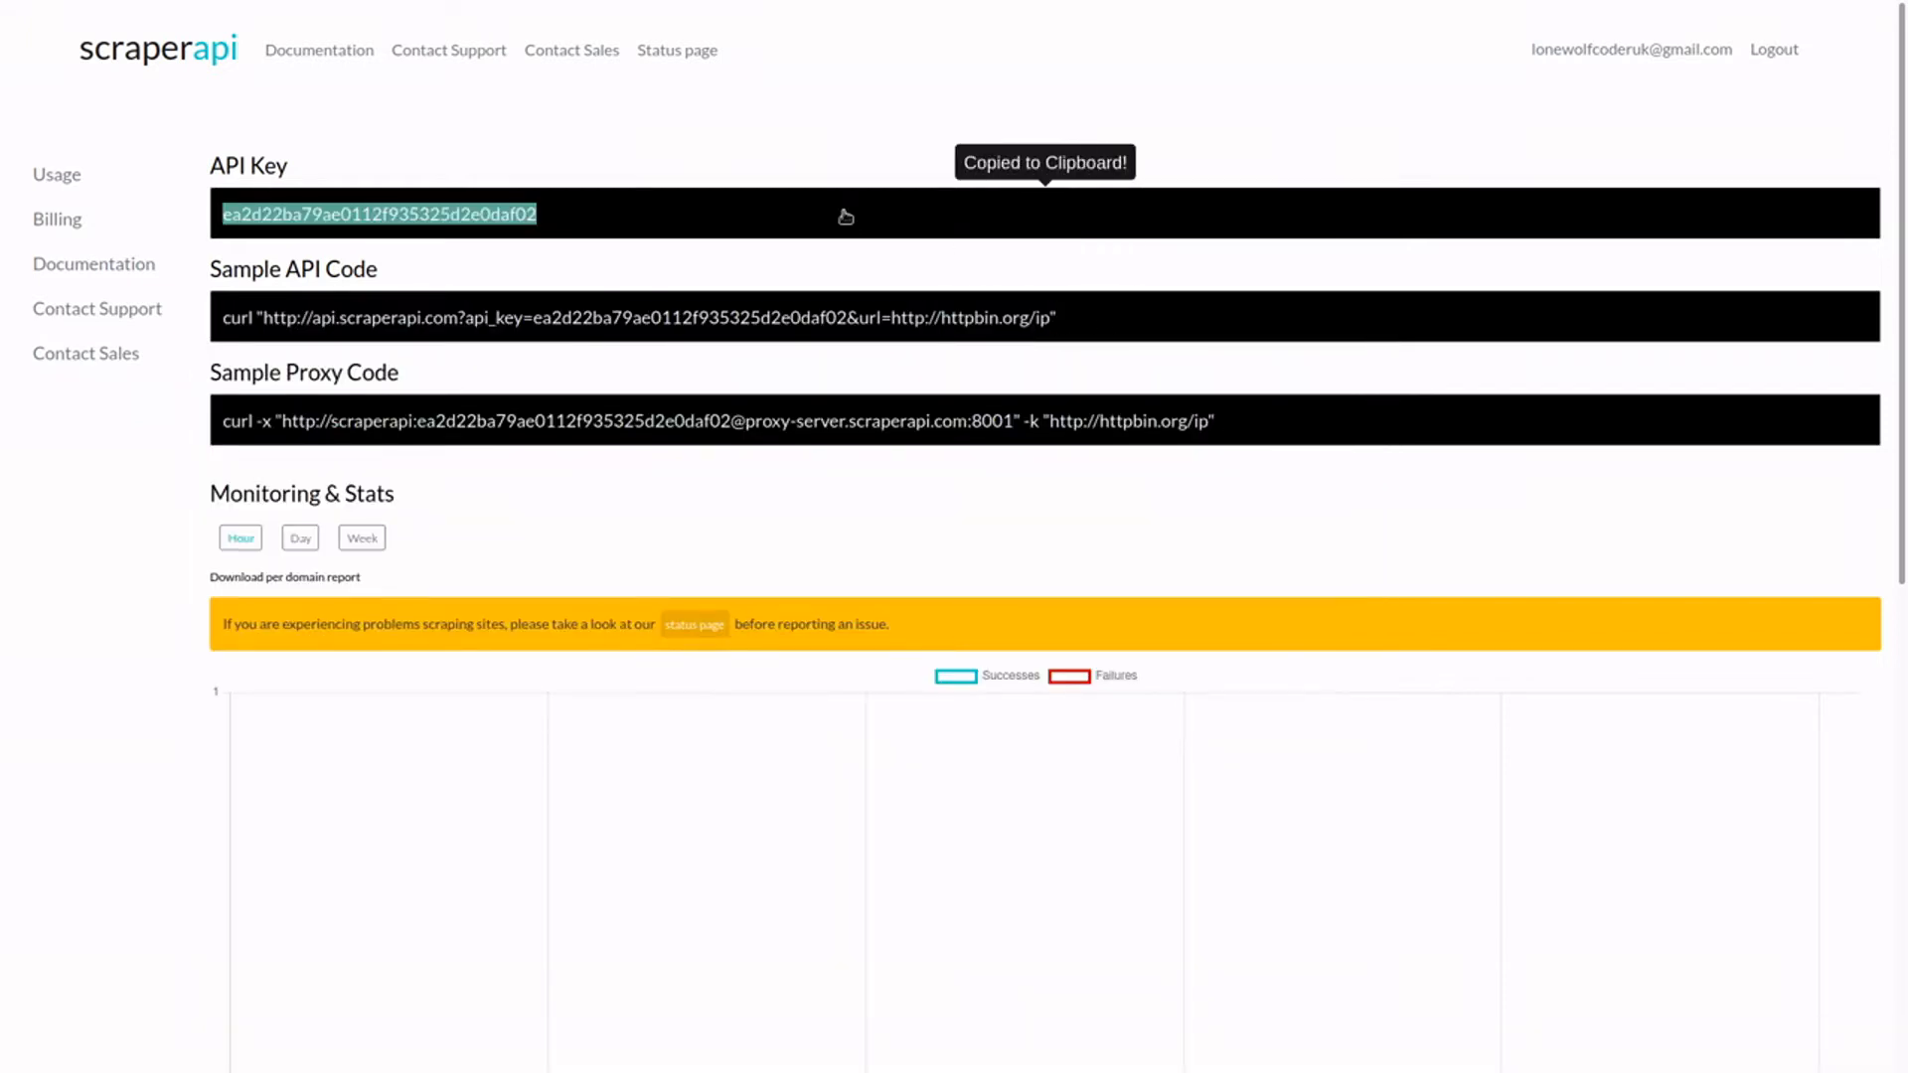
left_click(849, 506)
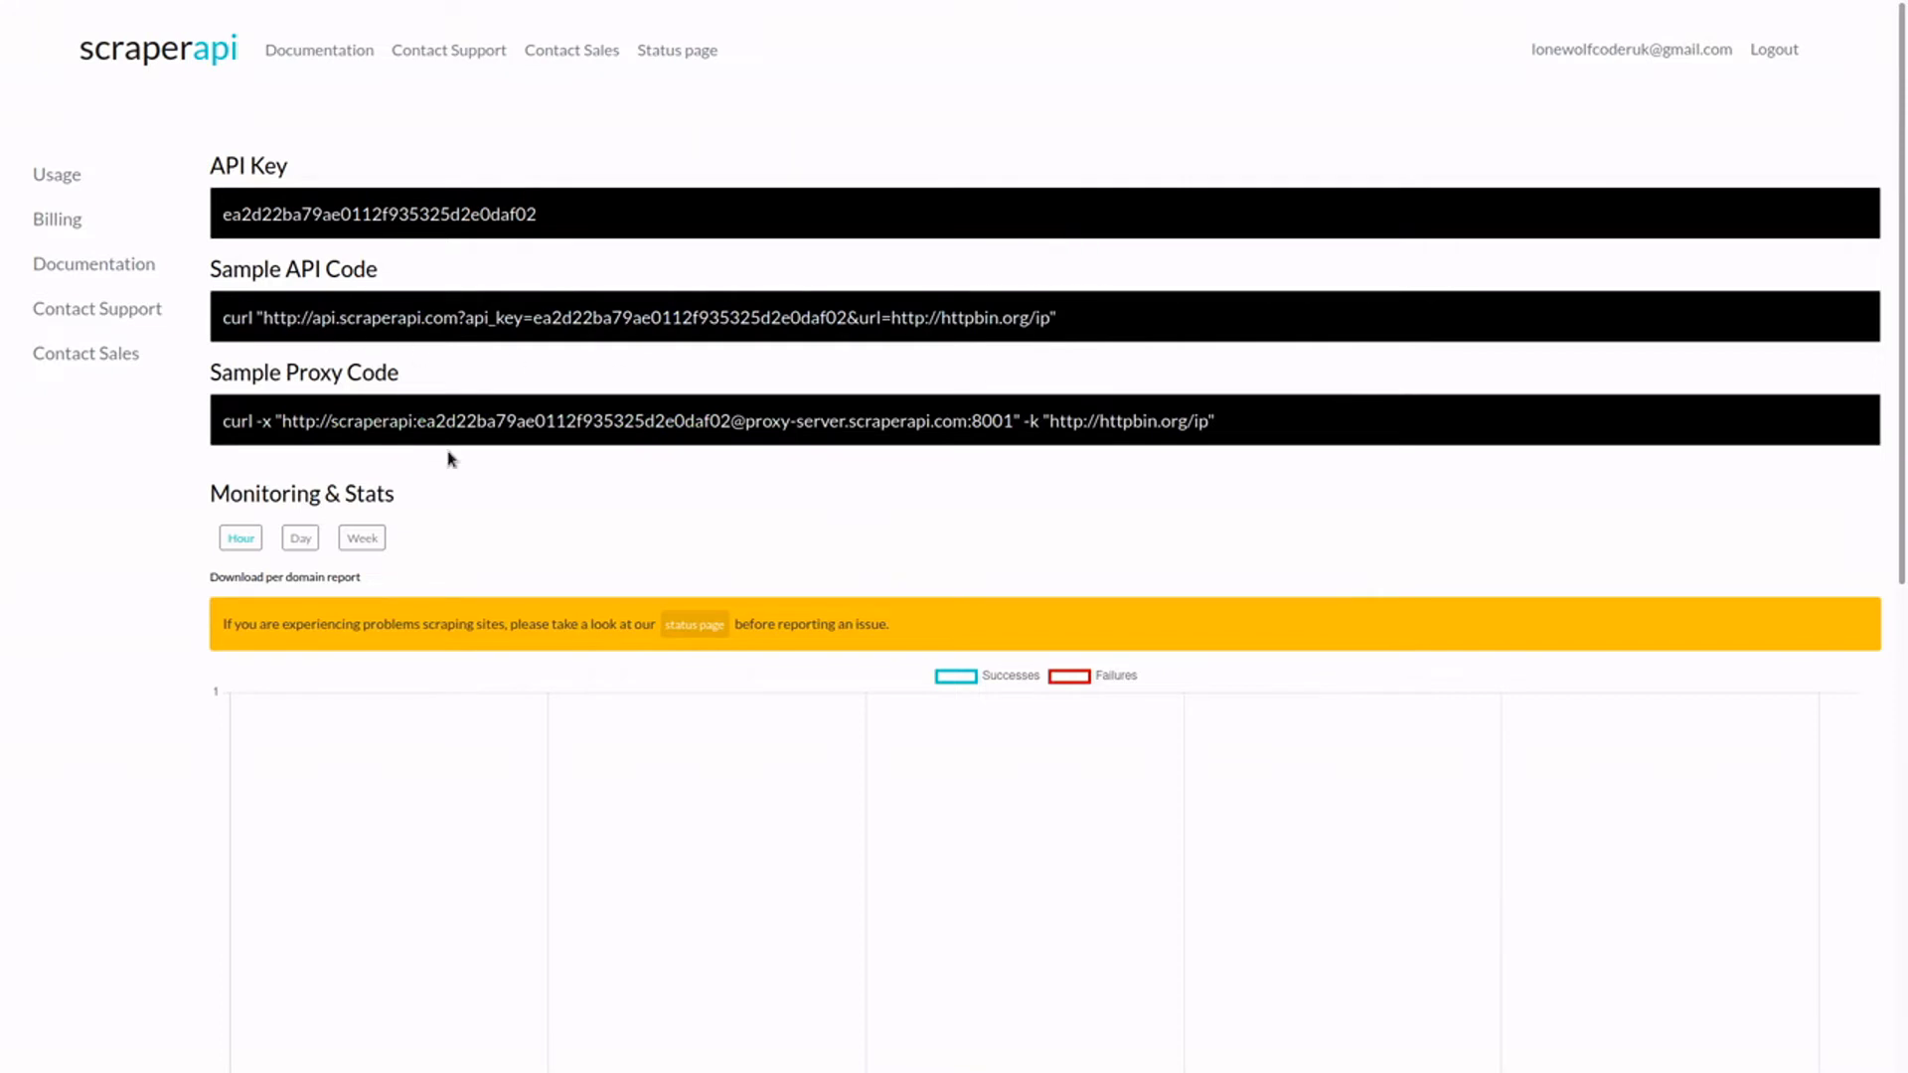
key("alt+Tab")
key("Return")
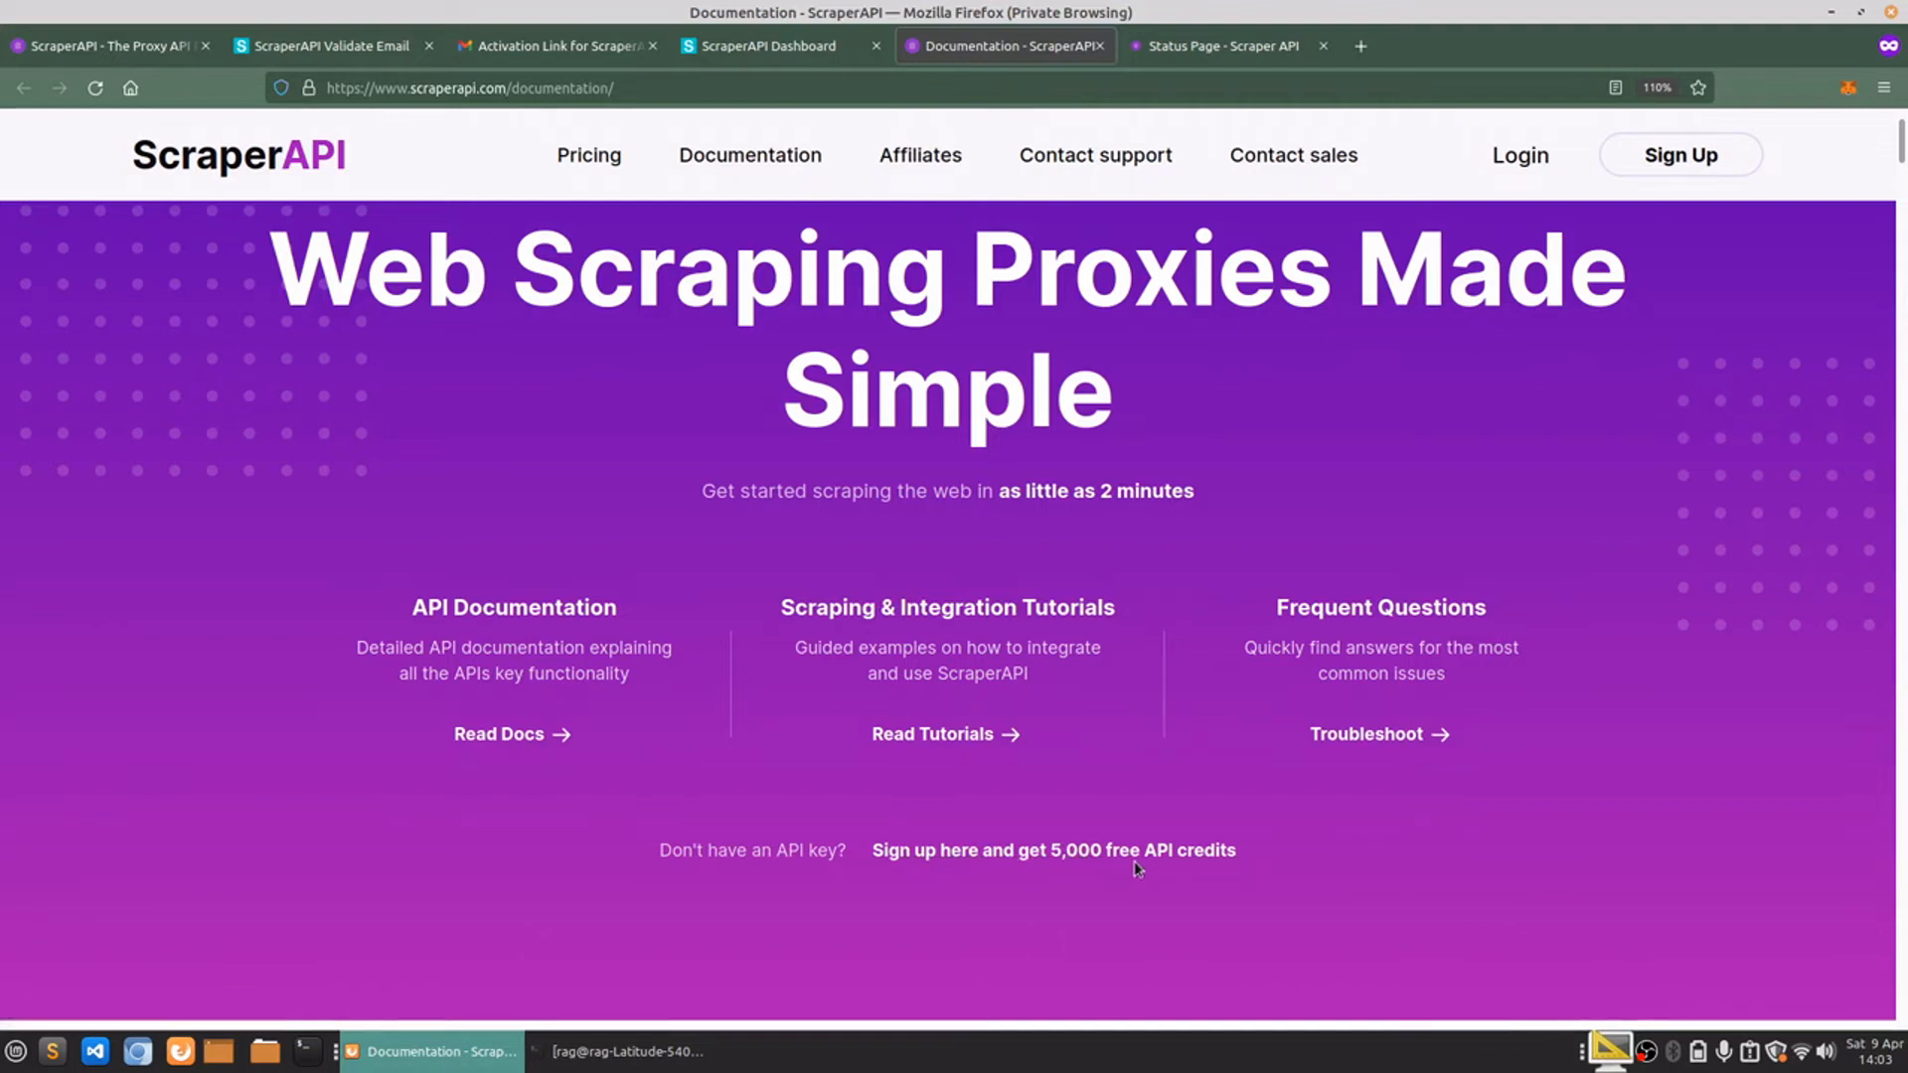
scroll(1044, 887, "down", 3)
scroll(1045, 886, "down", 3)
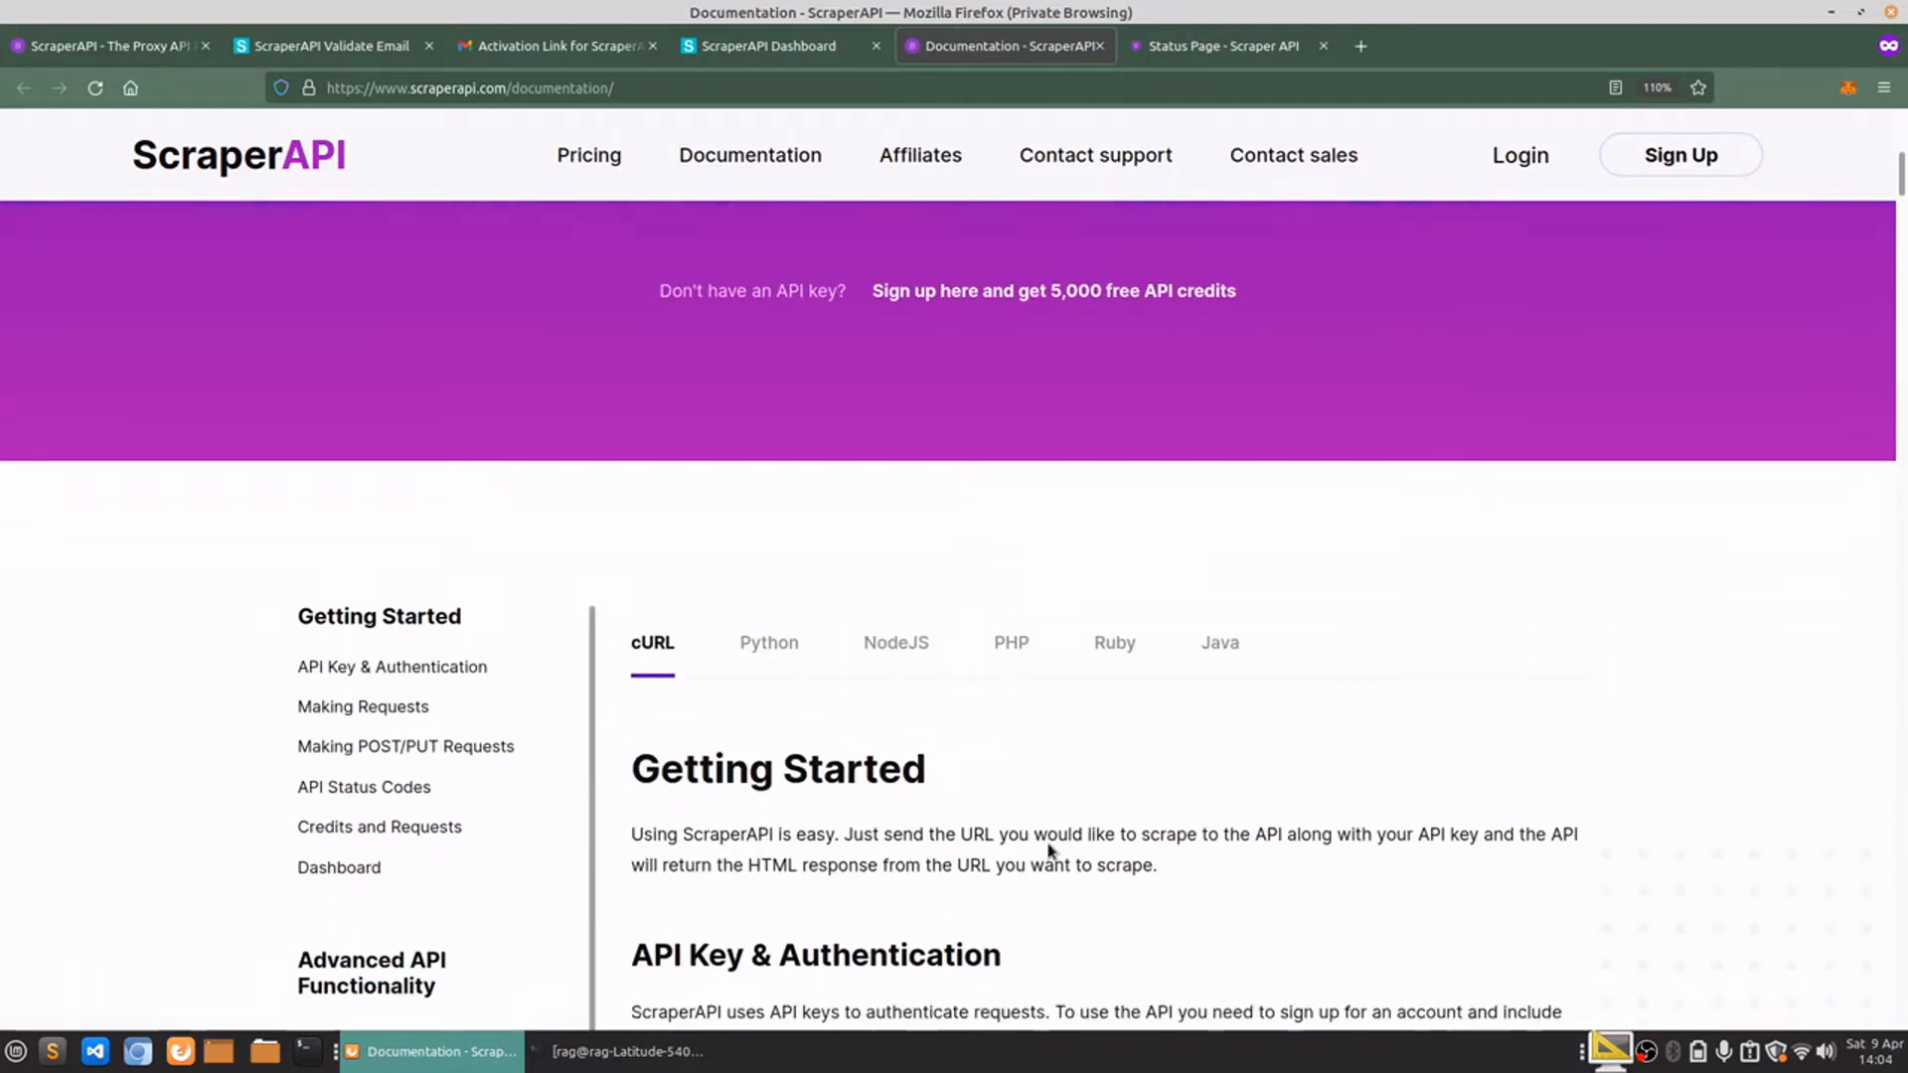
scroll(1048, 847, "down", 3)
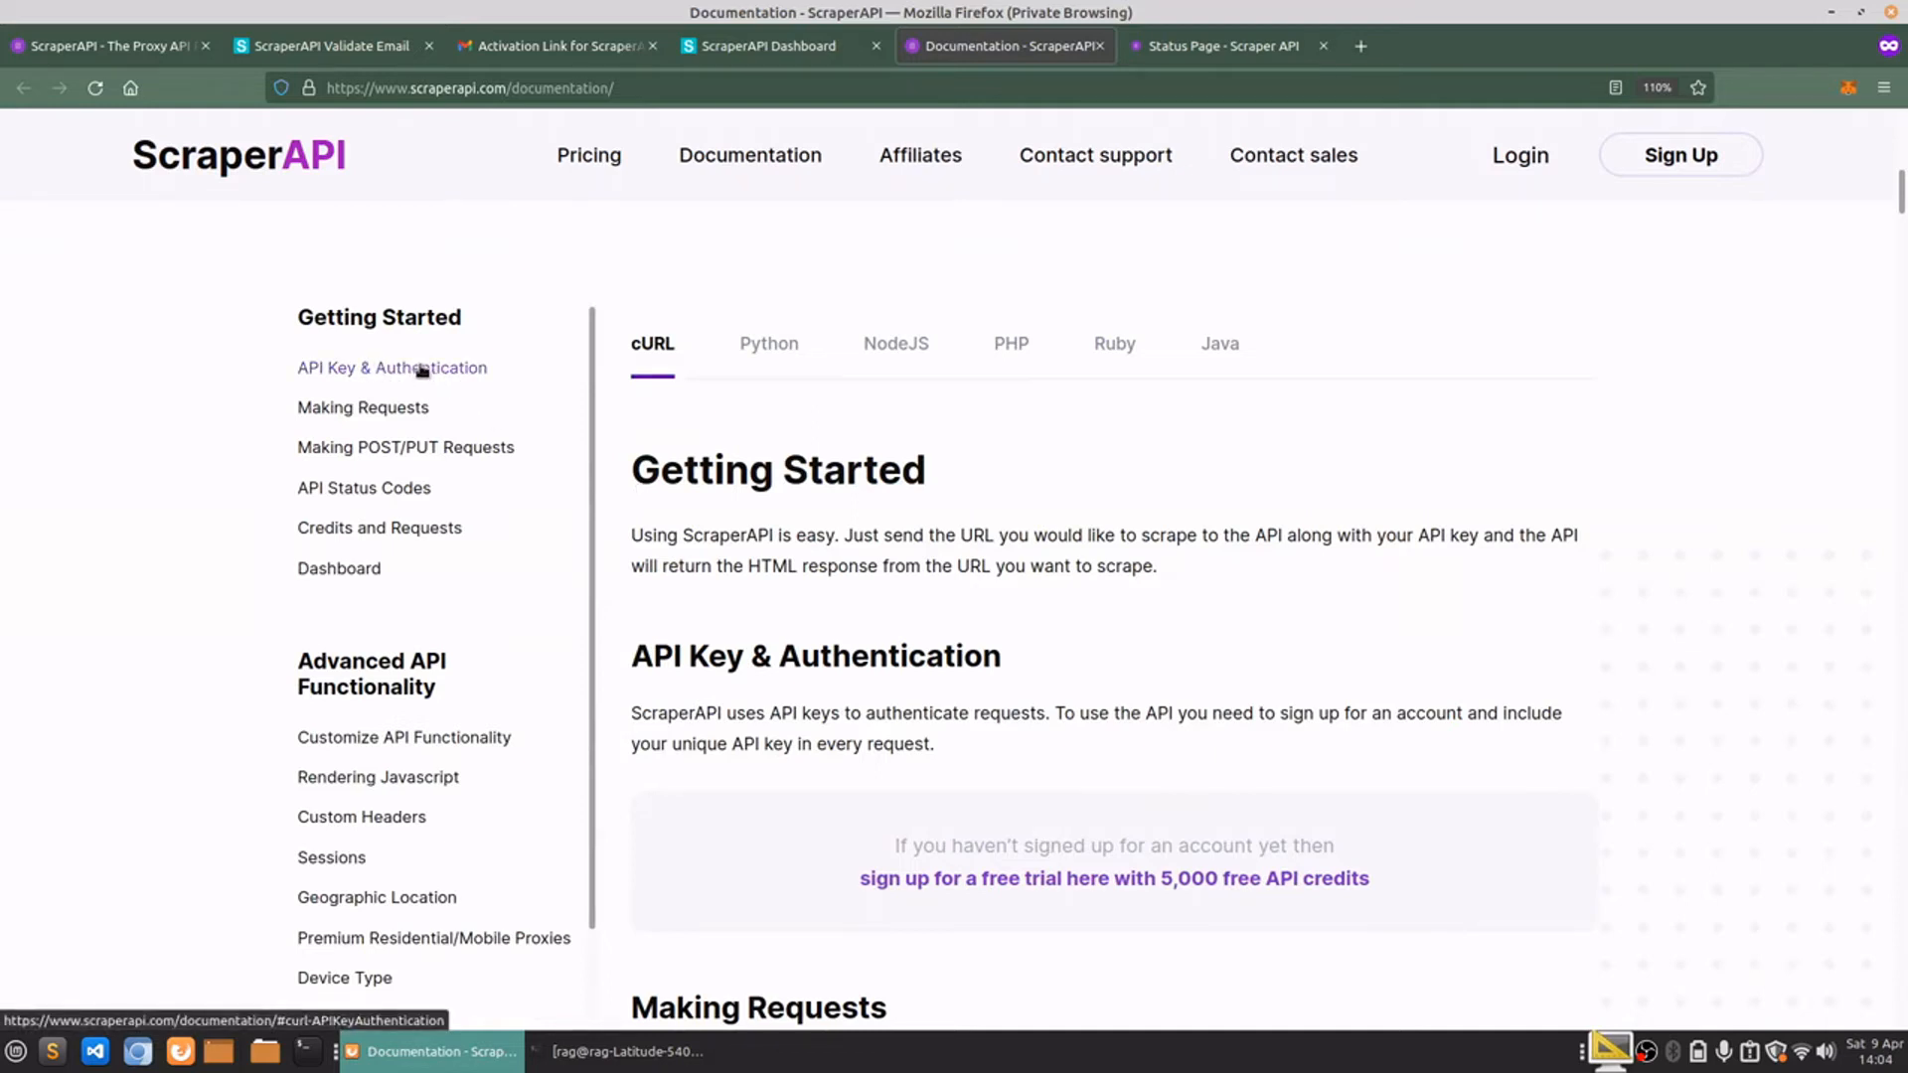
scroll(820, 448, "down", 3)
scroll(820, 447, "down", 2)
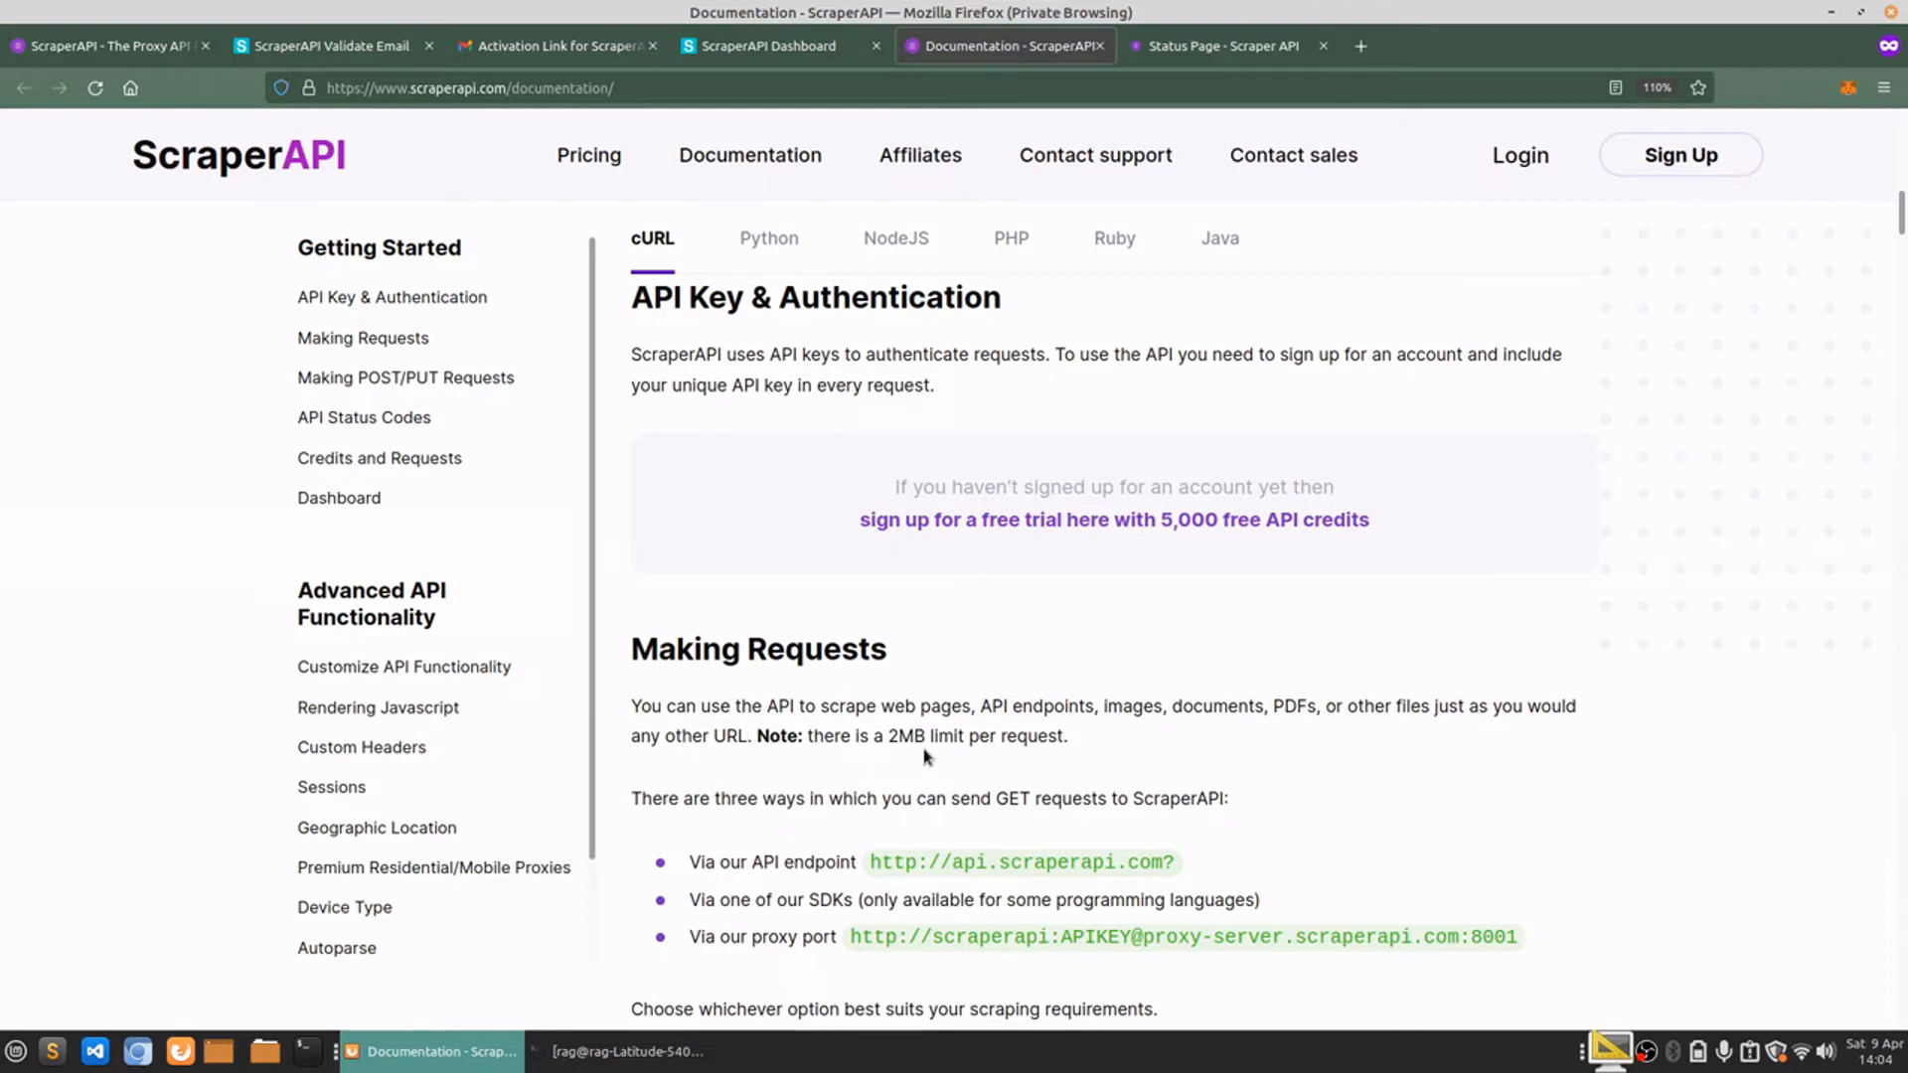
scroll(924, 757, "down", 3)
scroll(924, 756, "down", 2)
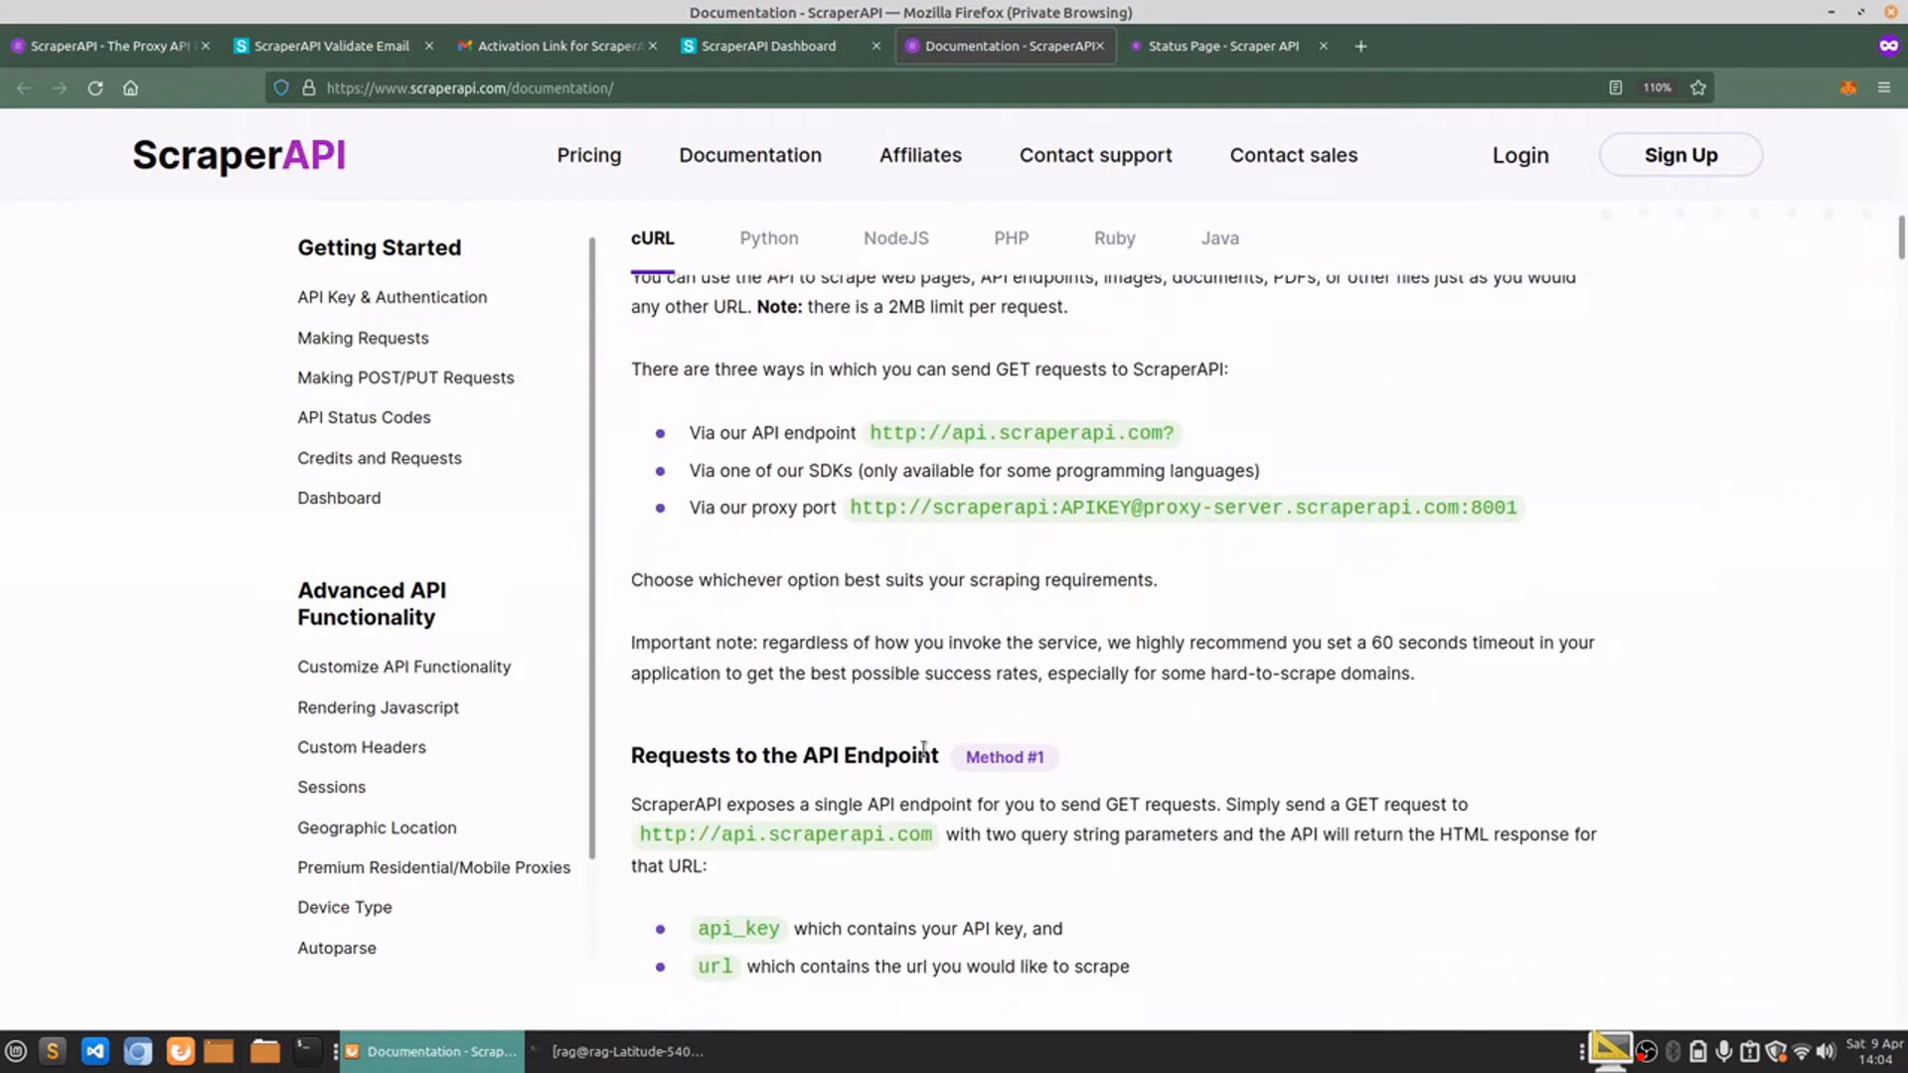
scroll(924, 756, "down", 2)
scroll(924, 756, "up", 1)
scroll(705, 612, "down", 2)
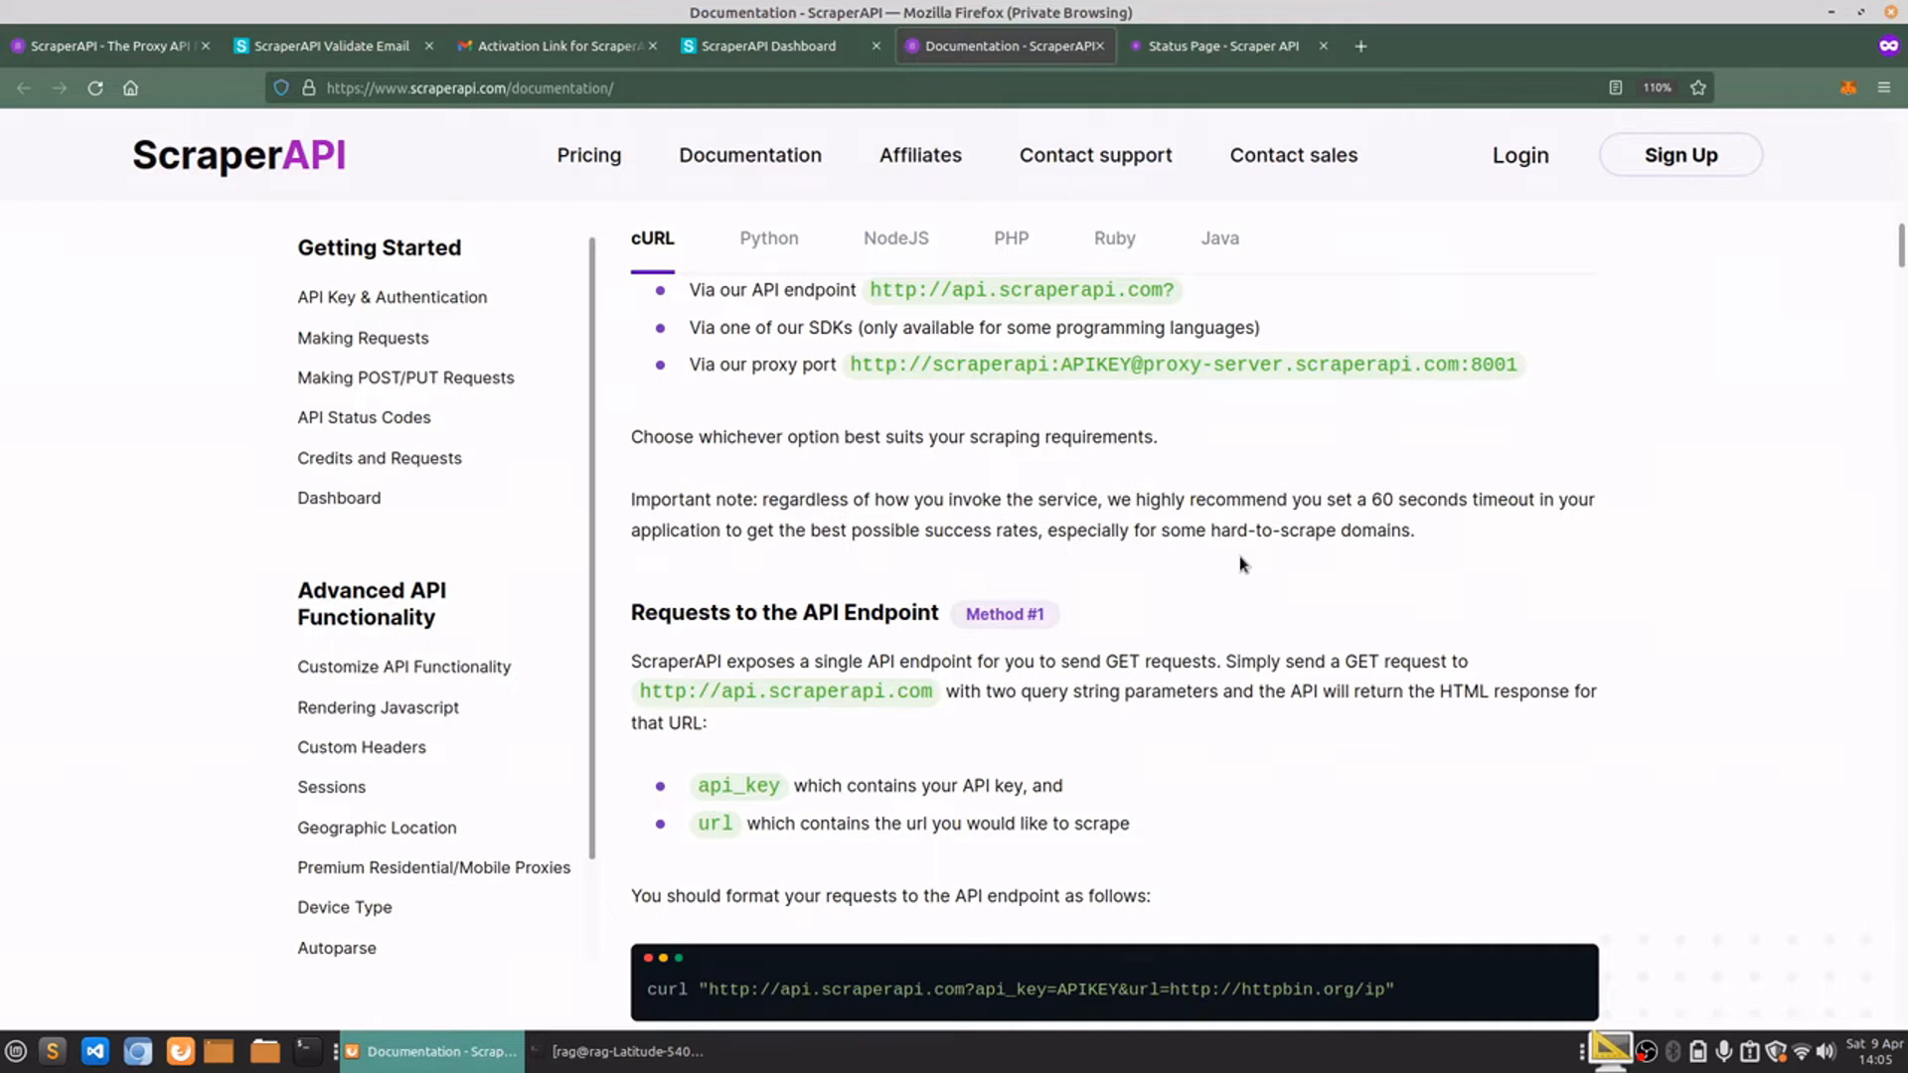
scroll(1242, 564, "down", 2)
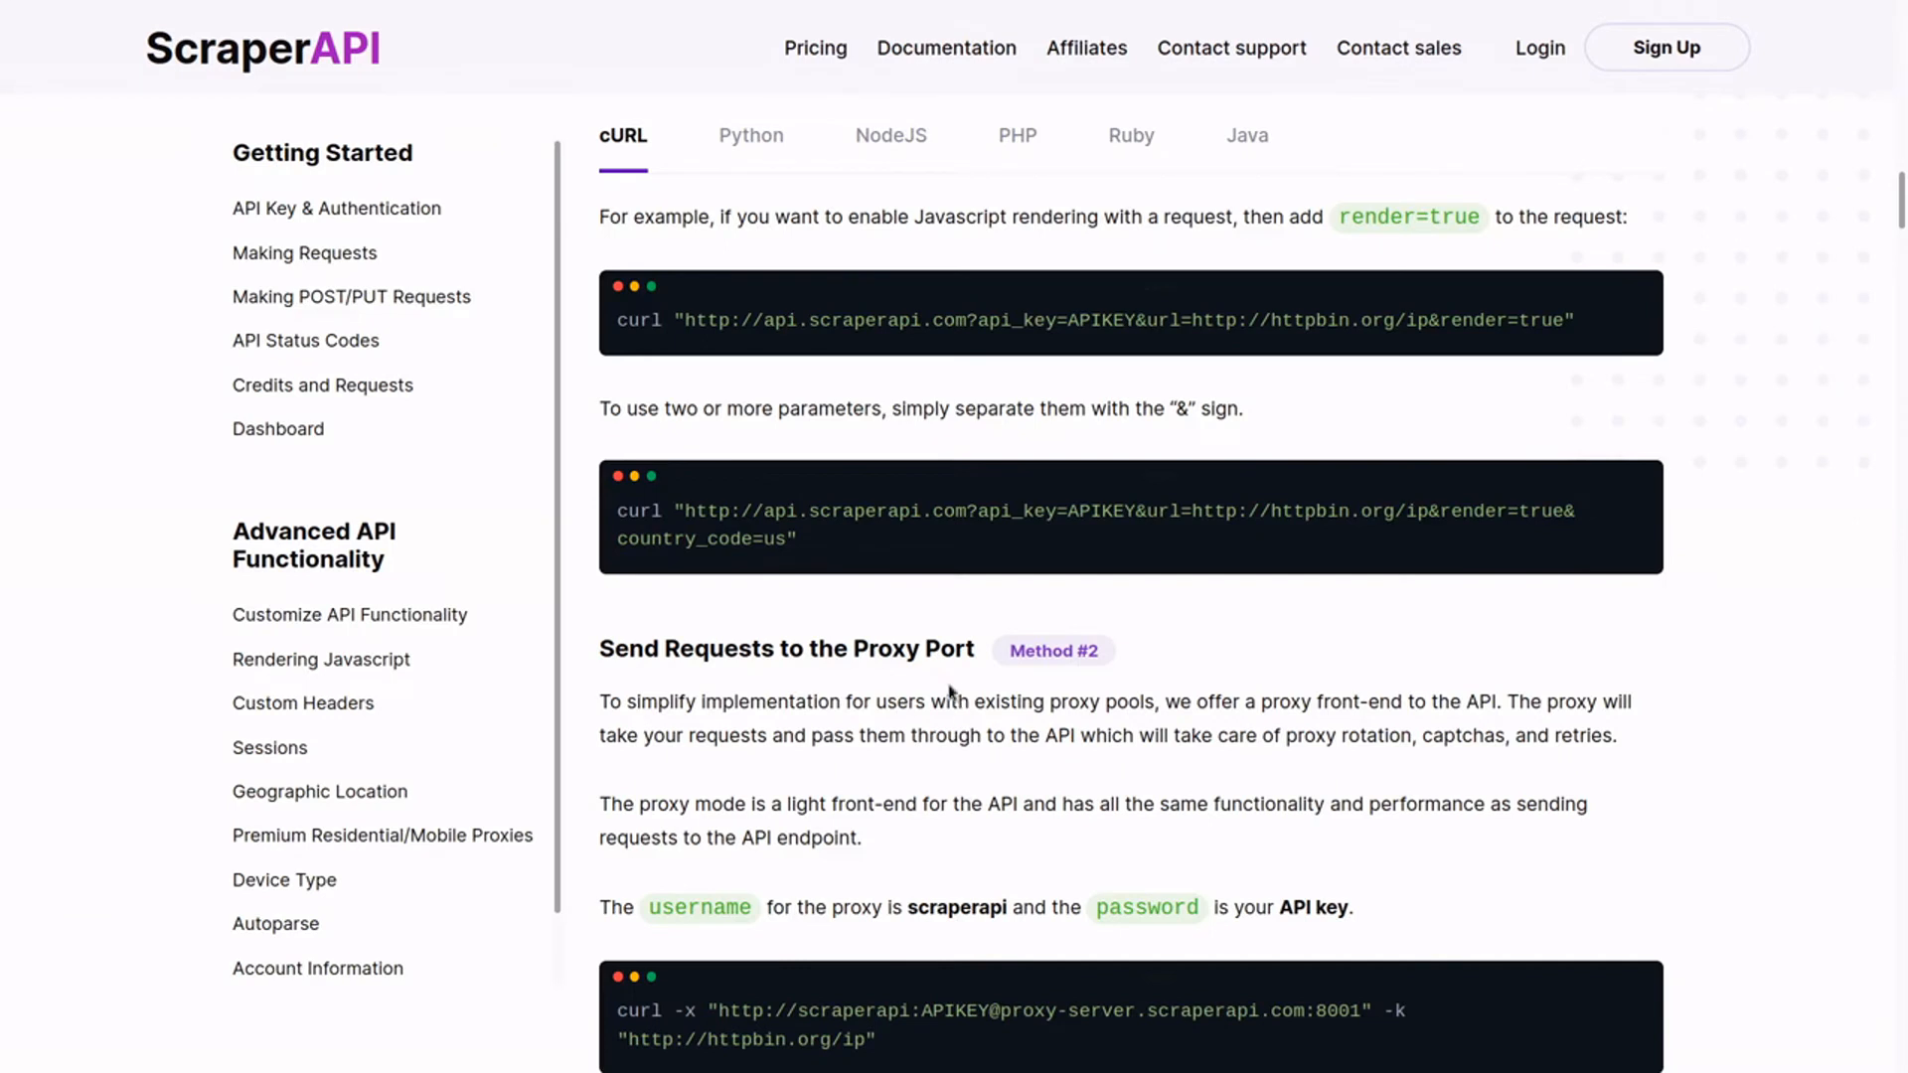
- Switch the documentation code samples to Python and select the APIKEY placeholder in the payload line
left_click(752, 136)
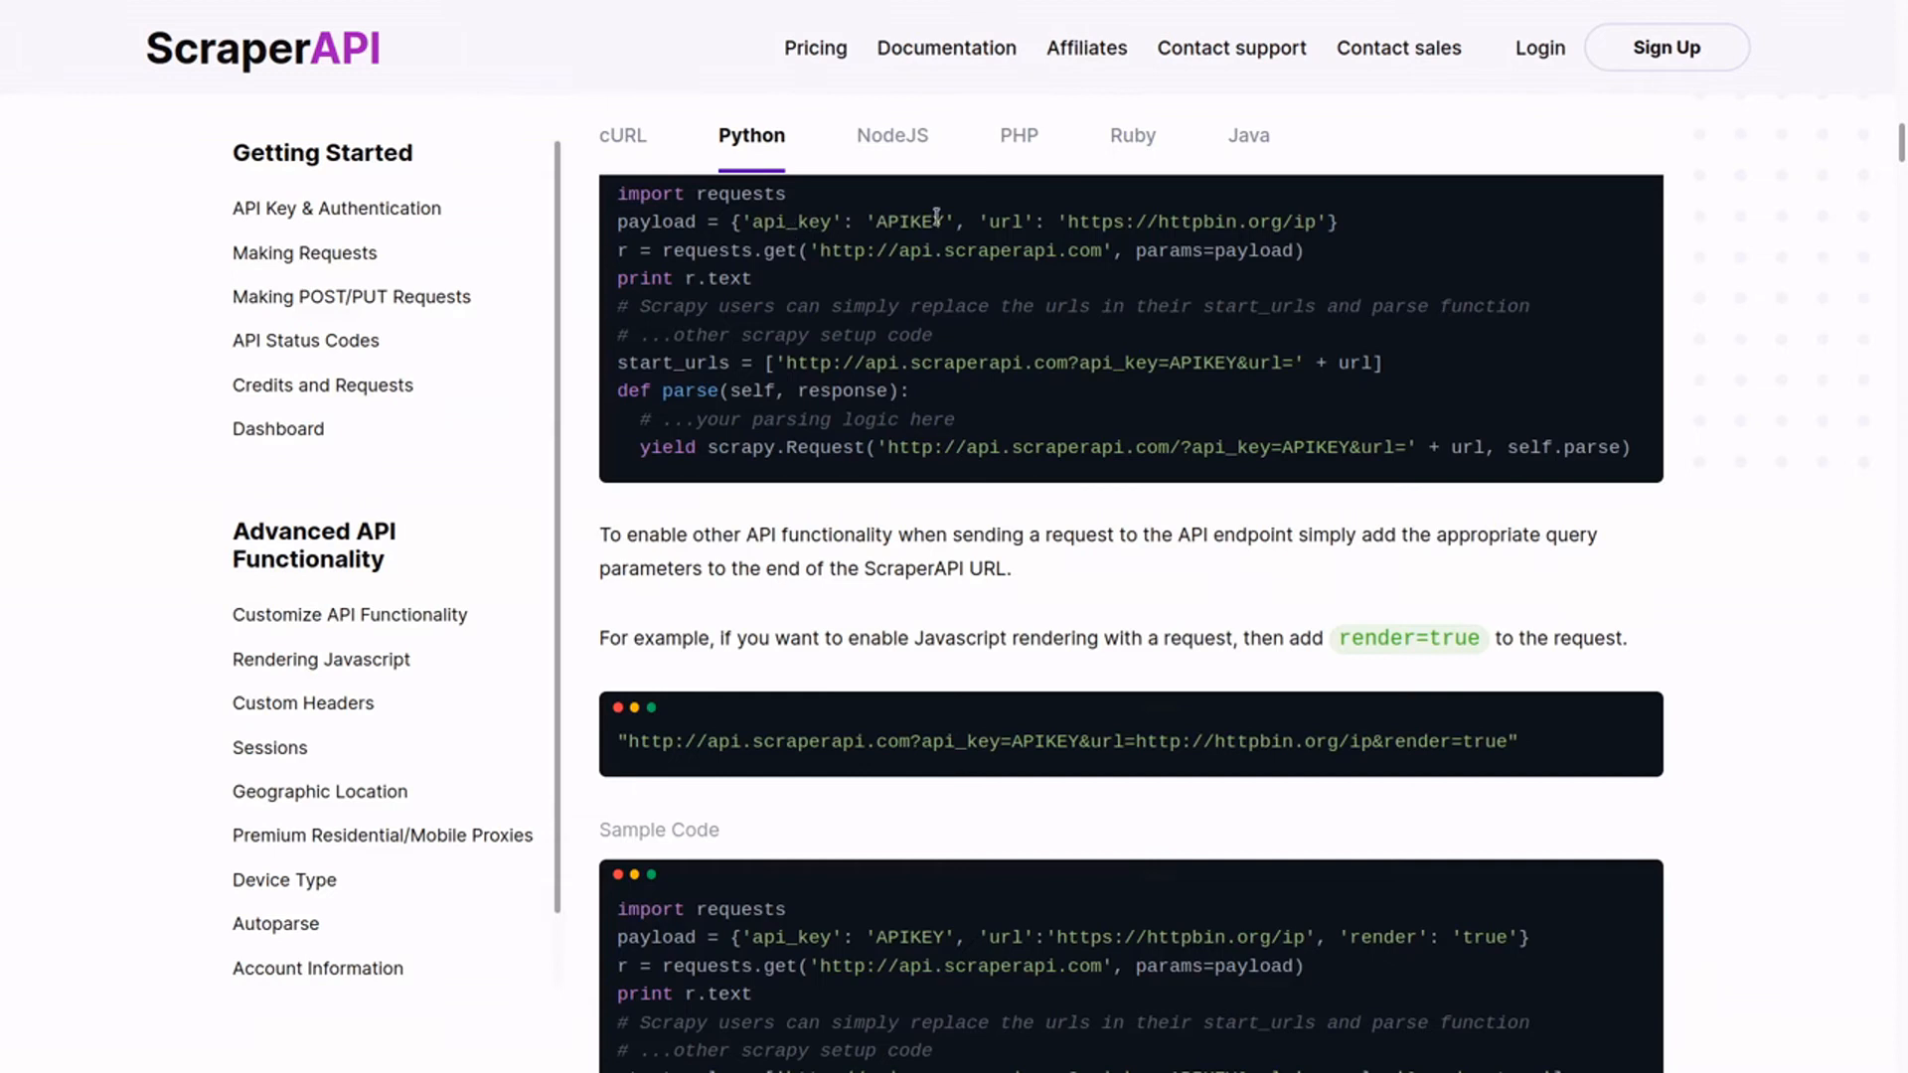
left_click_drag(957, 220, 865, 220)
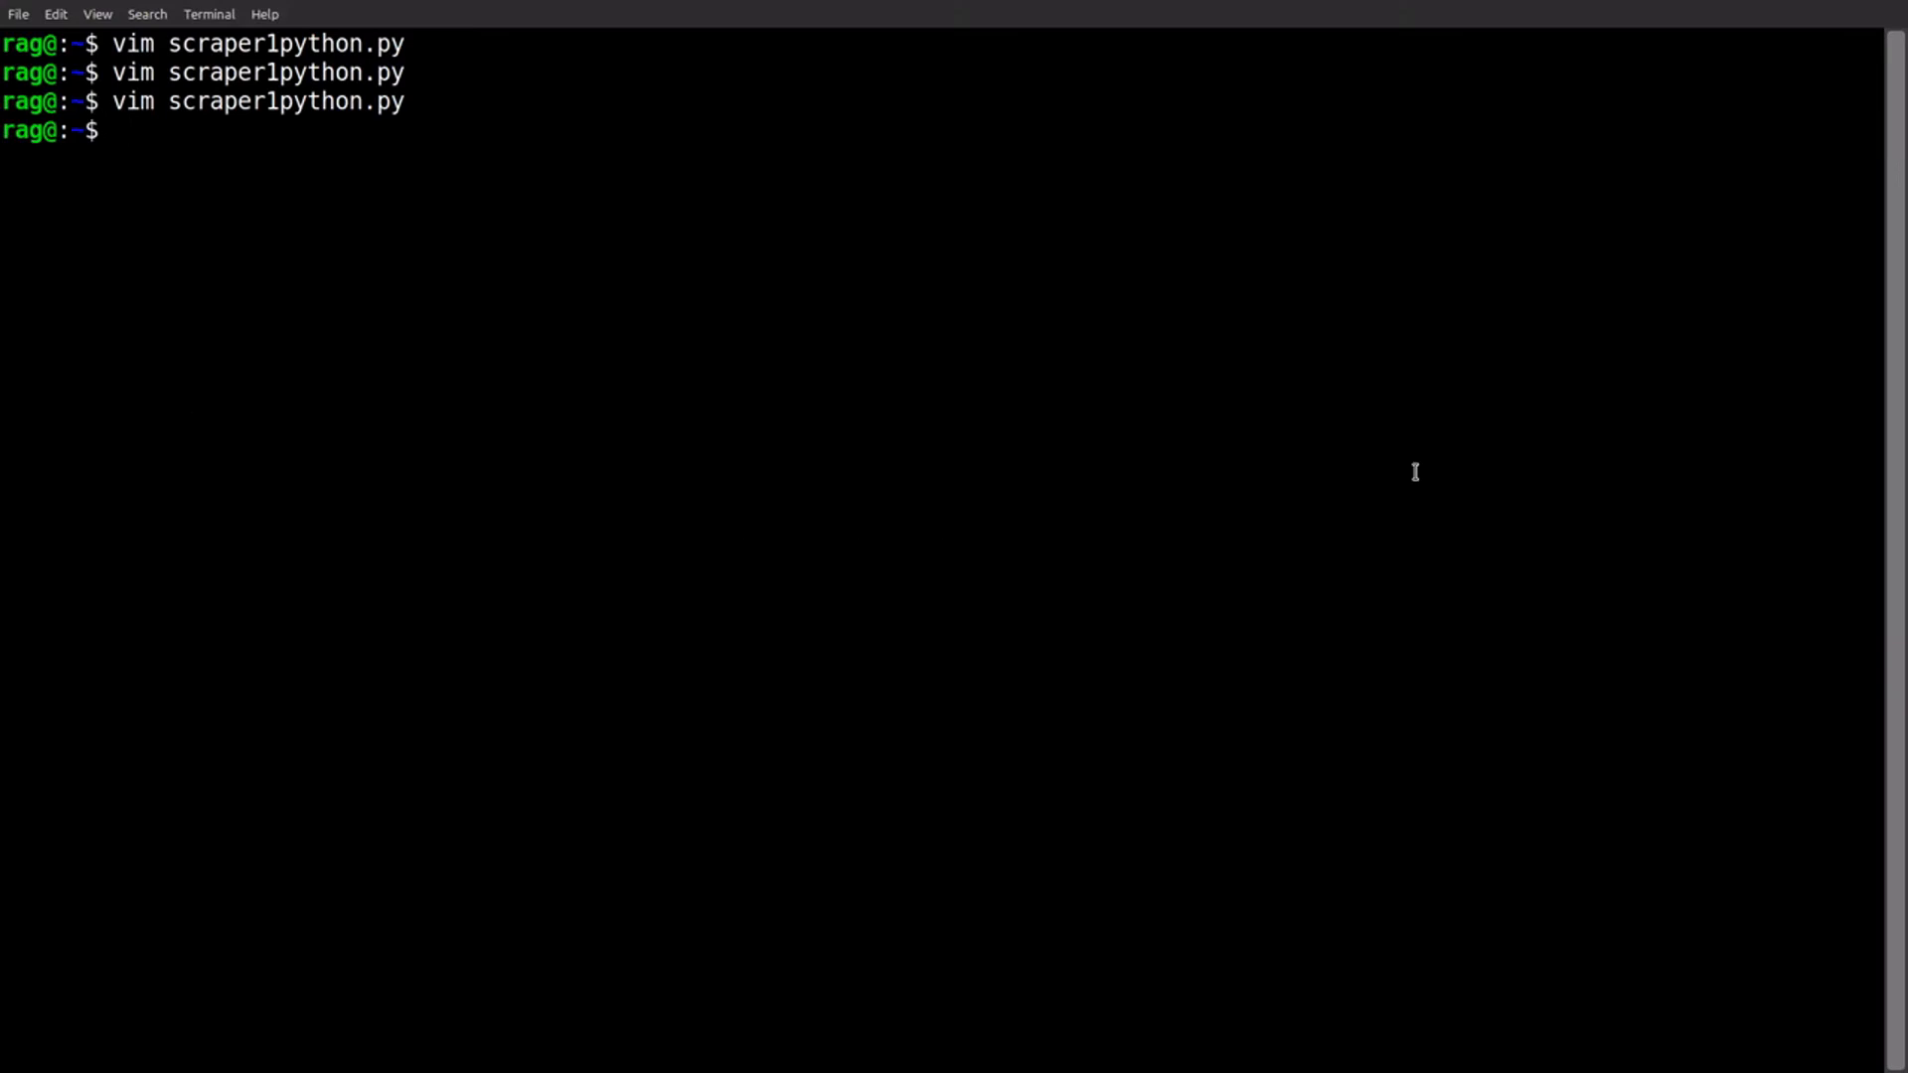
- Reopen scraper1python.py in vim from the command history and quit back to the shell
key("Up")
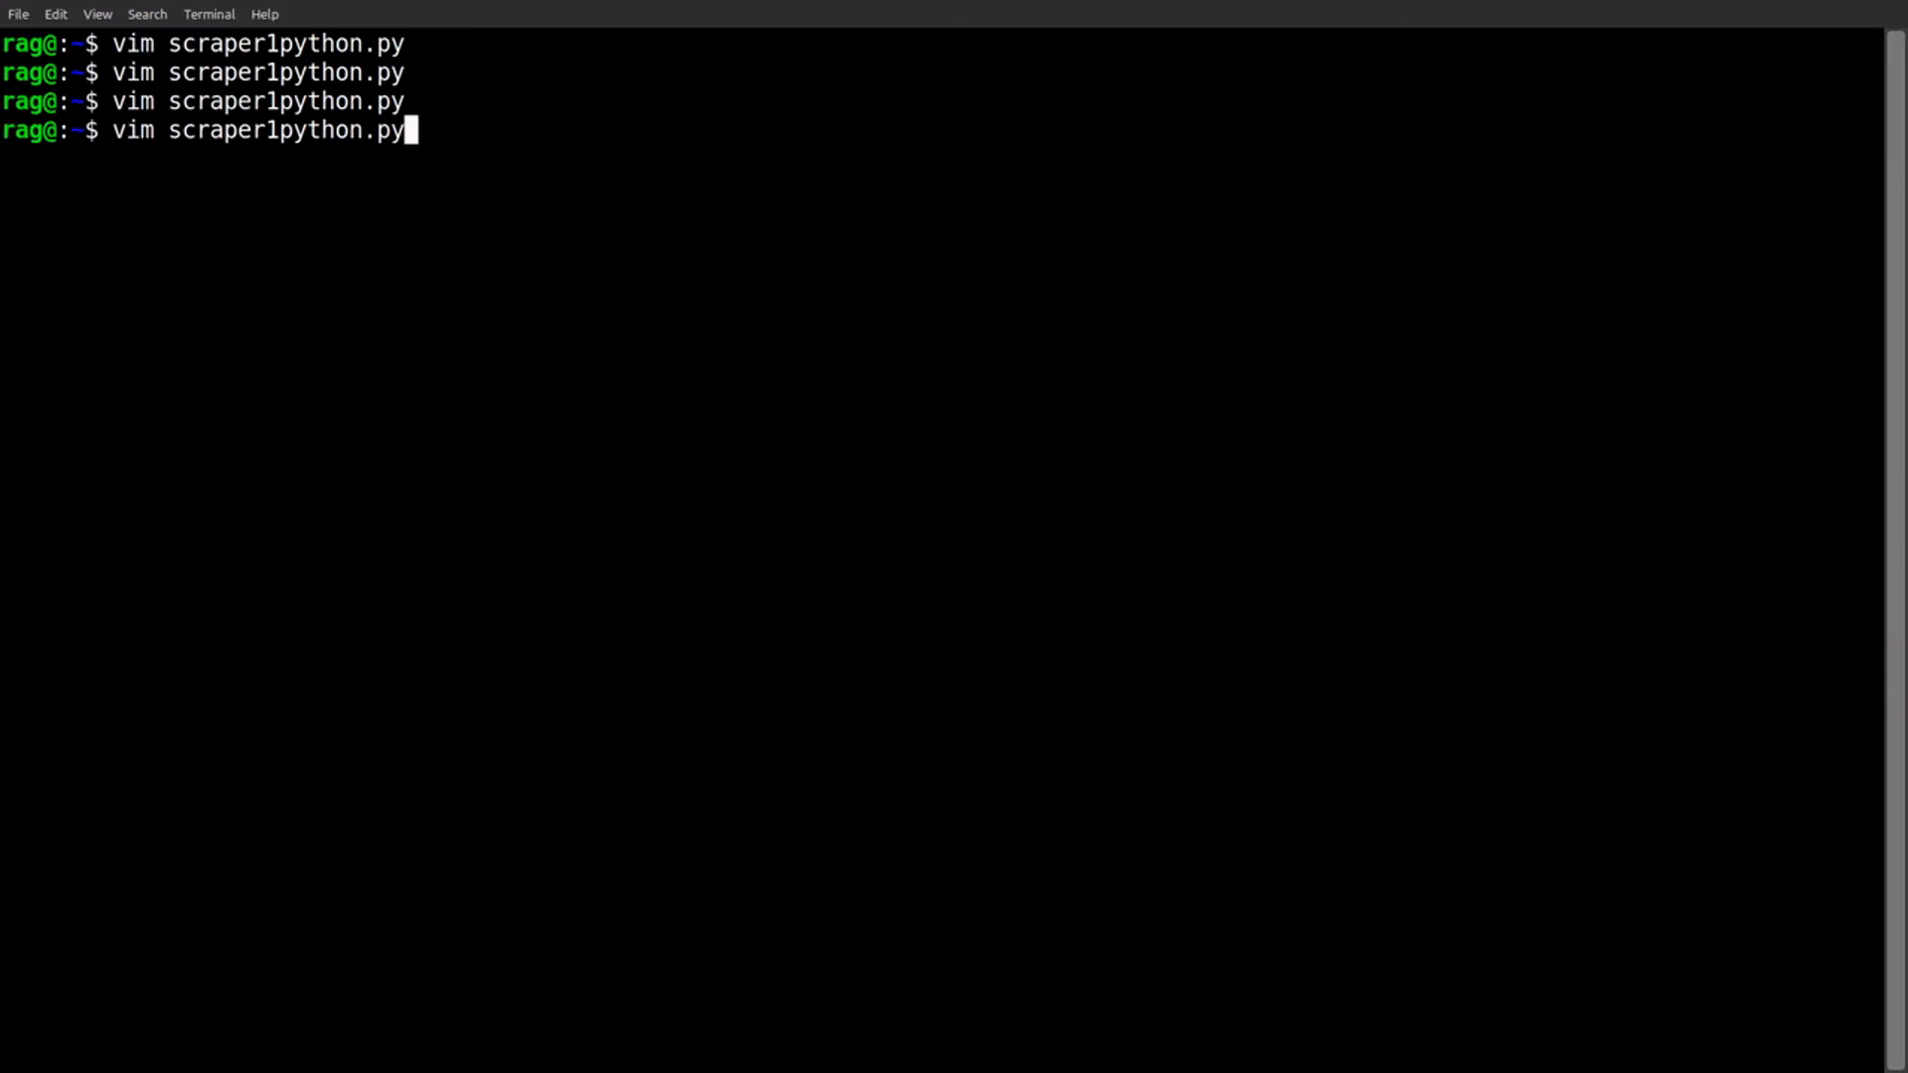
key("Return")
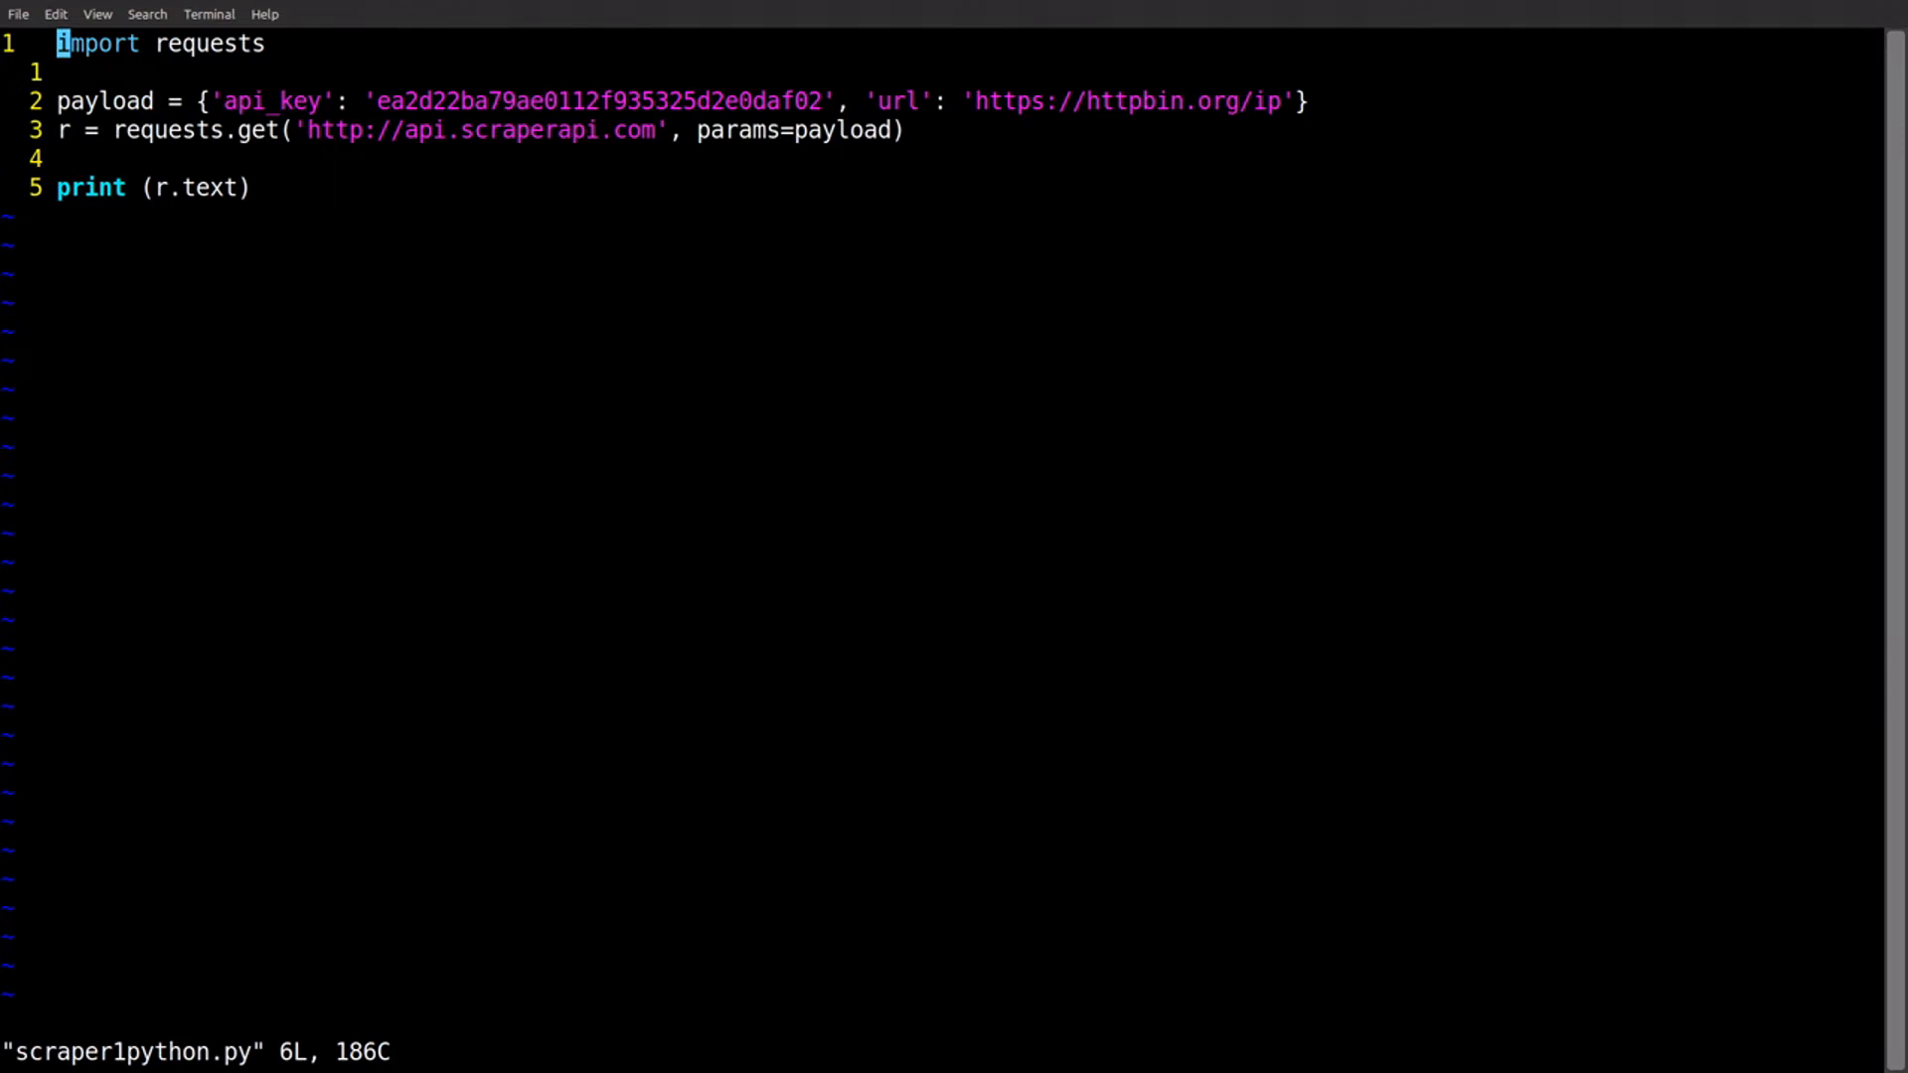
type(":q")
key("Return")
key("Up")
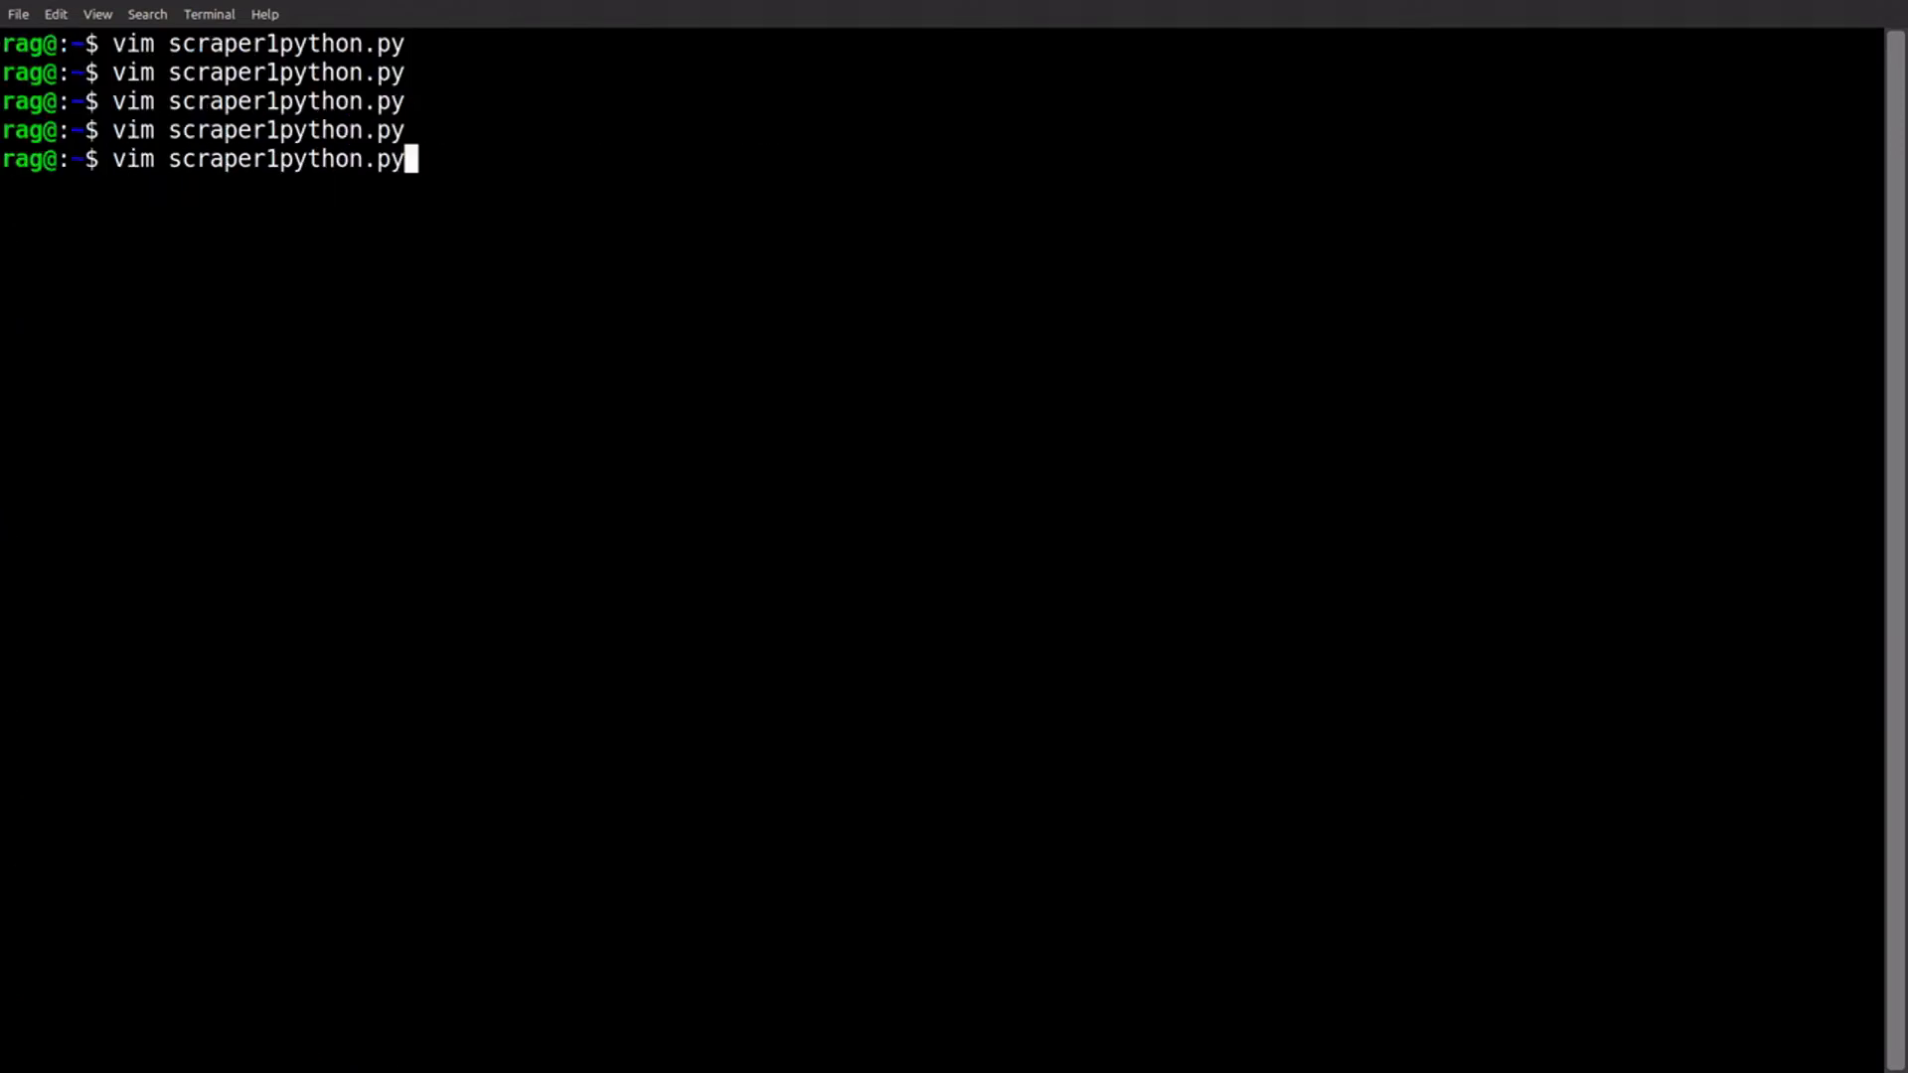
- Run python3 scraper1python.py, then reopen the script in vim and switch to Firefox
key("Left")
key("Left")
key("Left")
key("Left")
key("Left")
key("Left")
key("Left")
key("BackSpace")
key("BackSpace")
key("BackSpace")
key("BackSpace")
type("py")
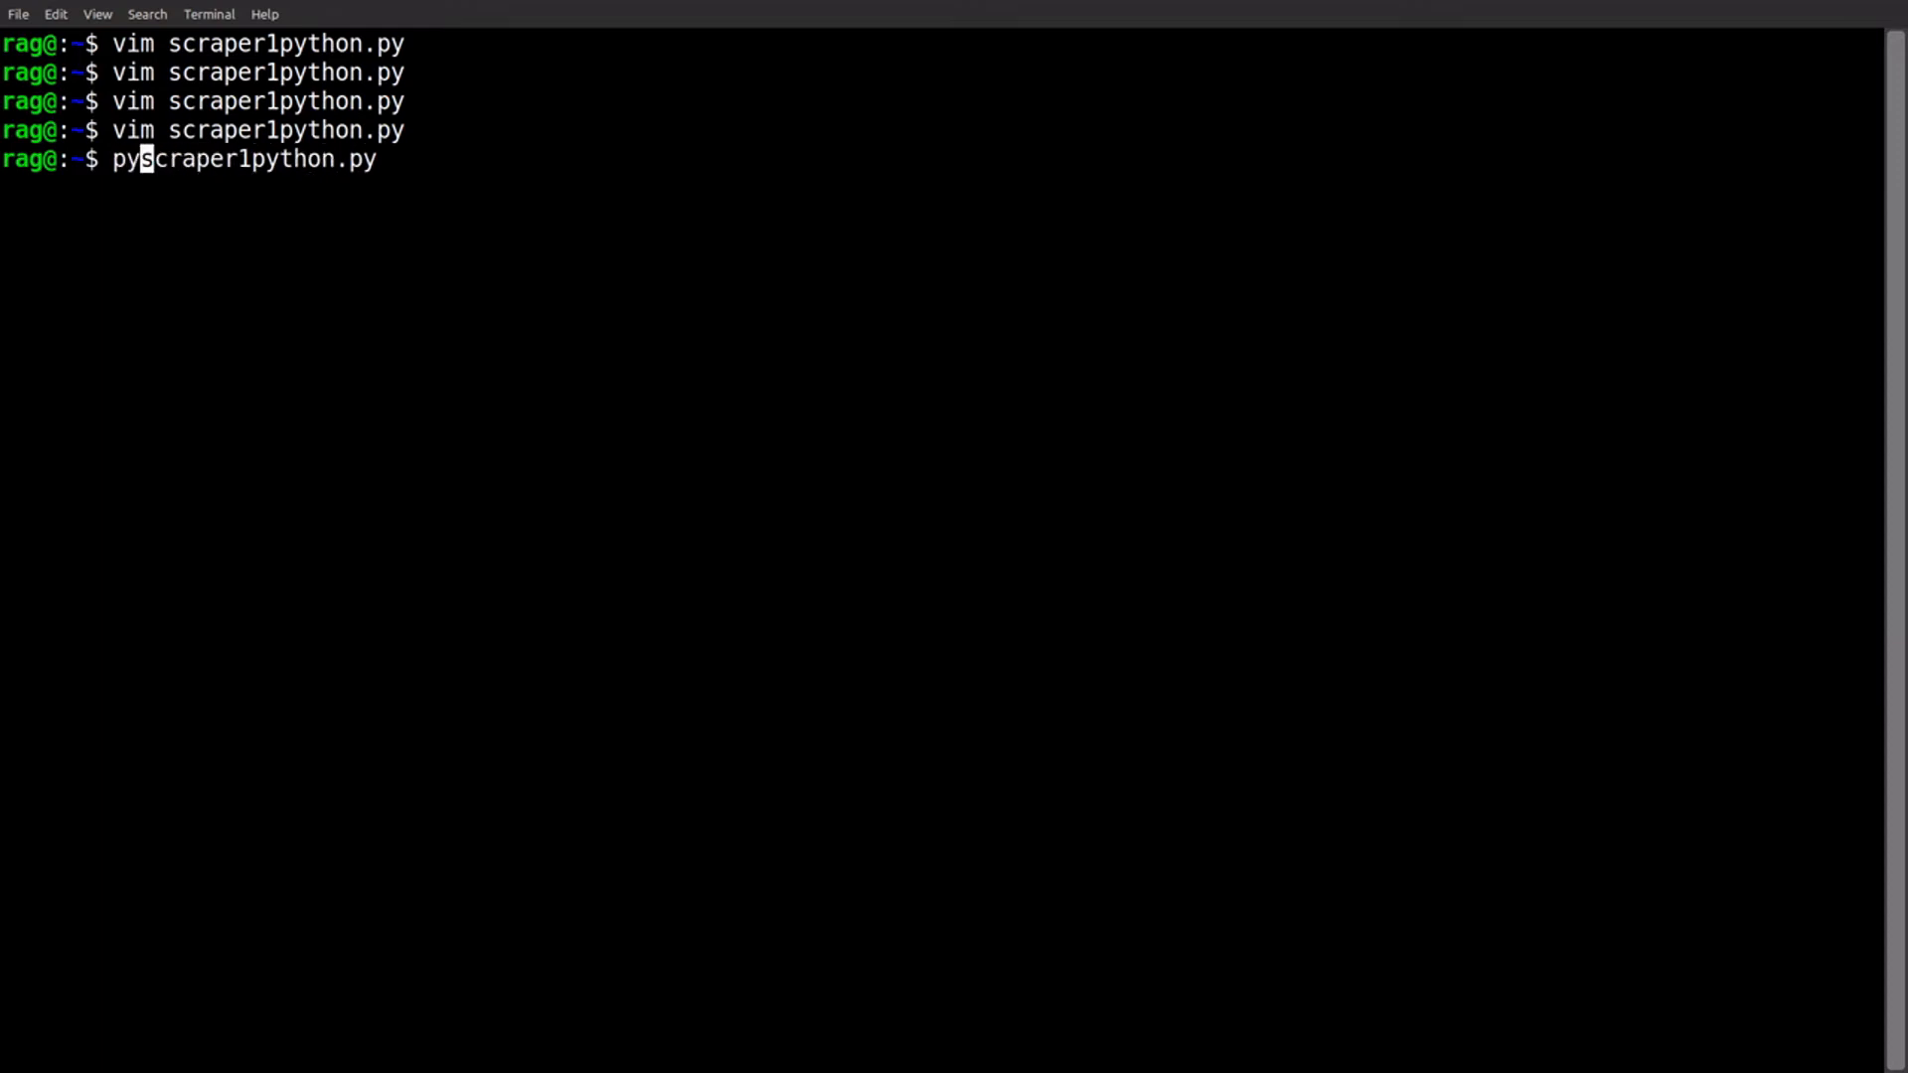
type("thon3")
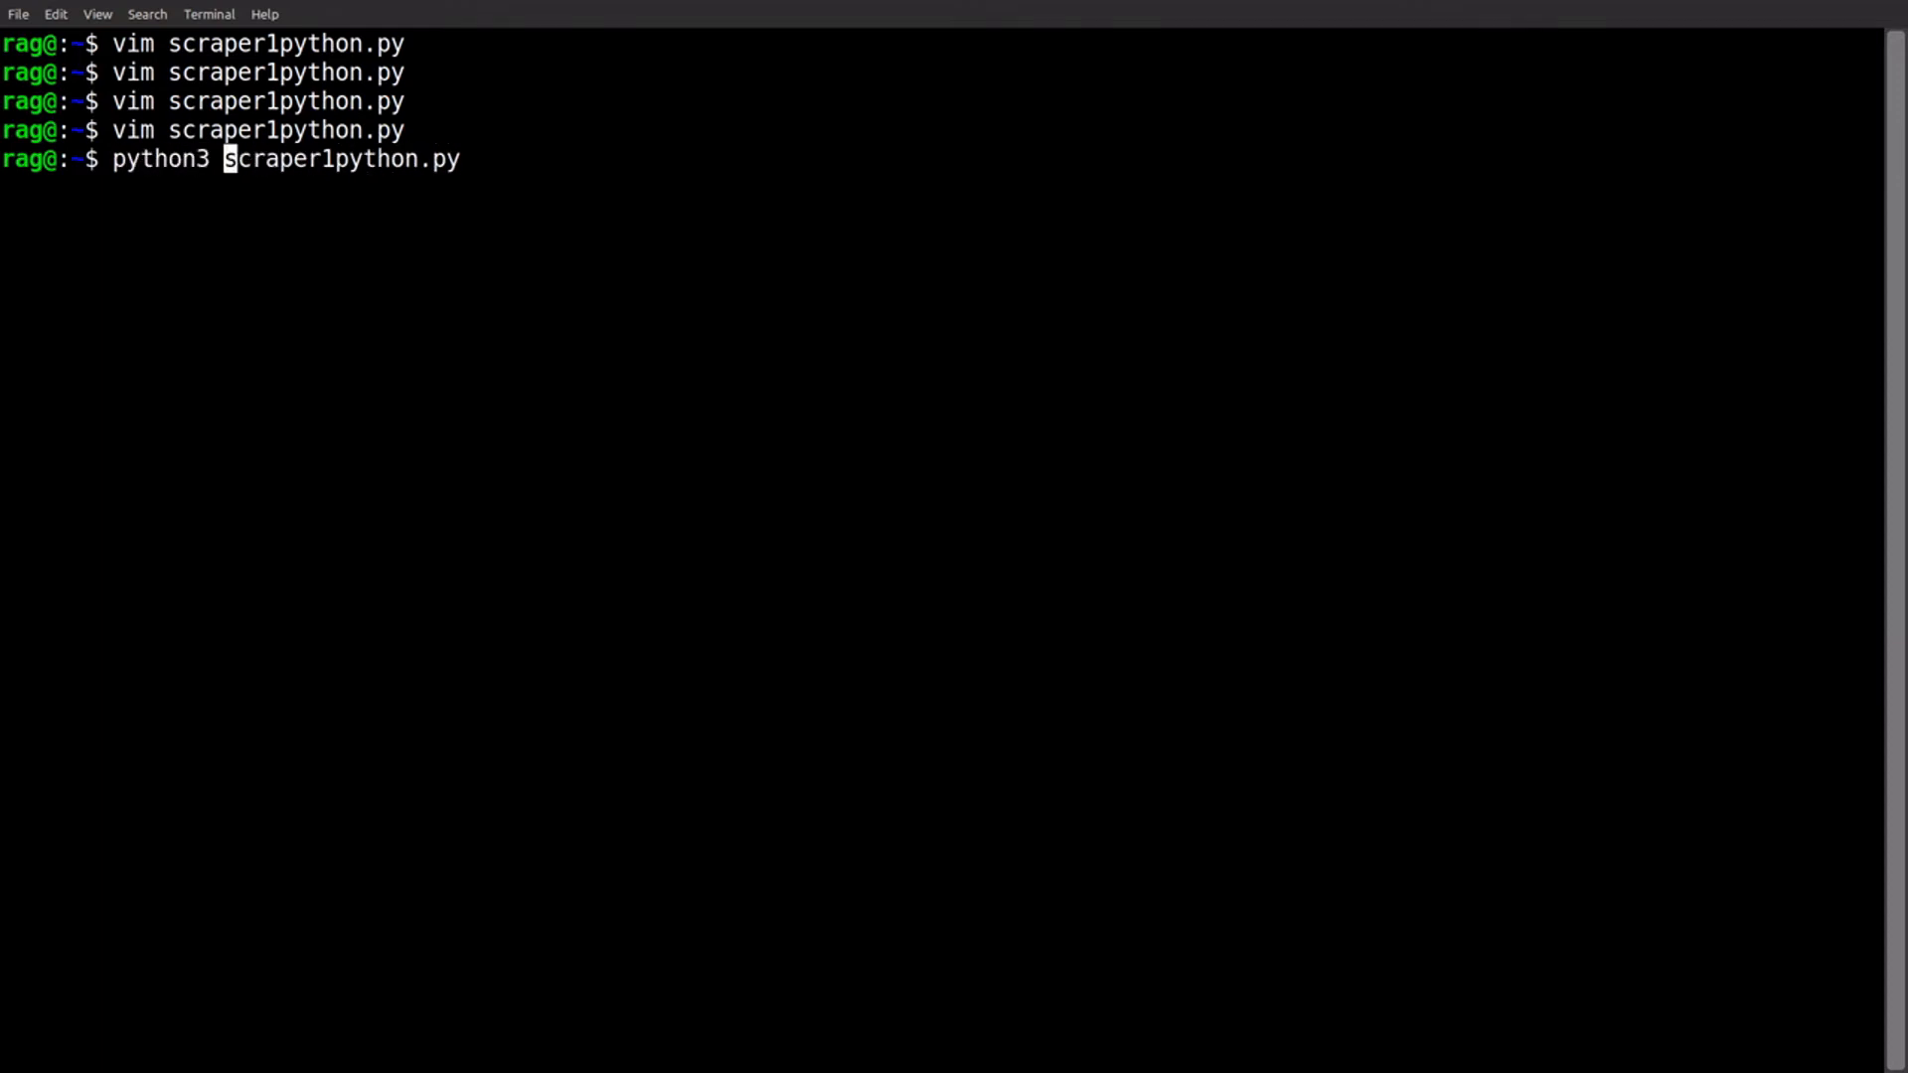
key("Return")
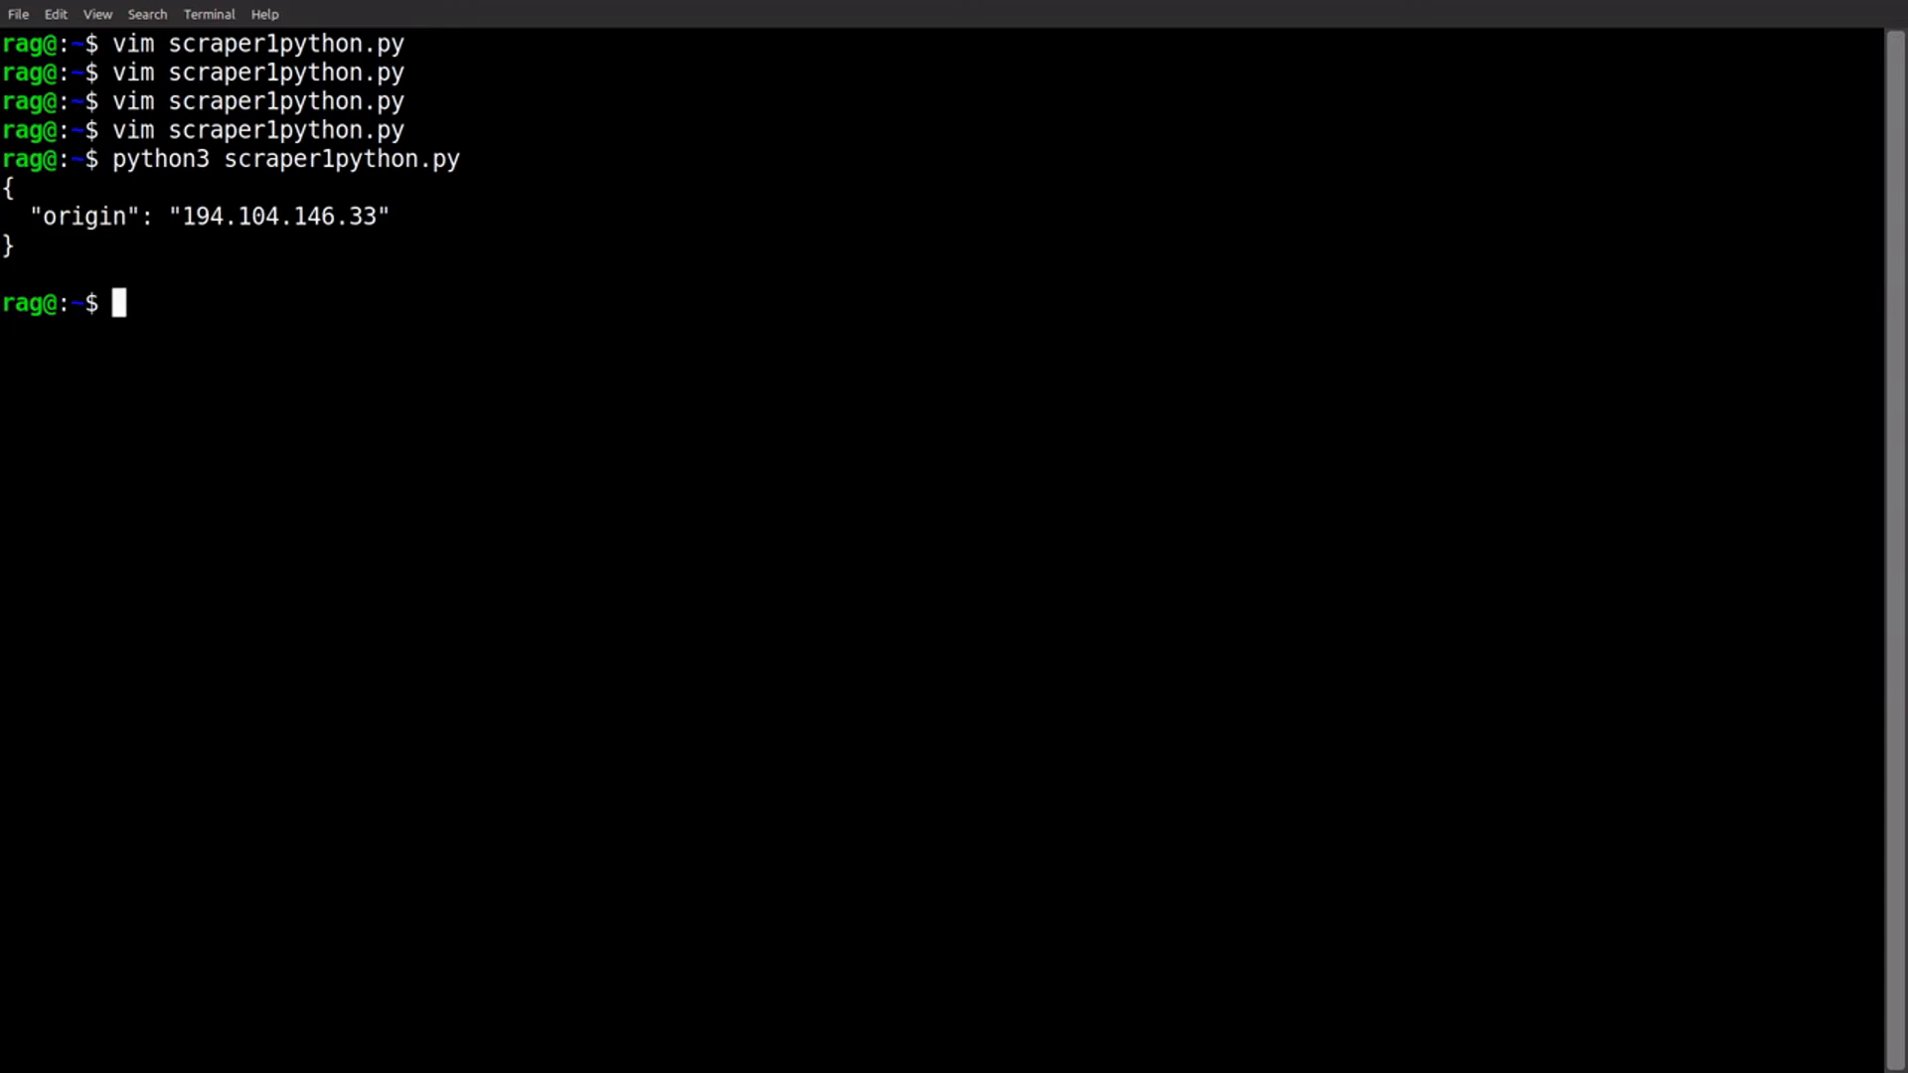
key("Up")
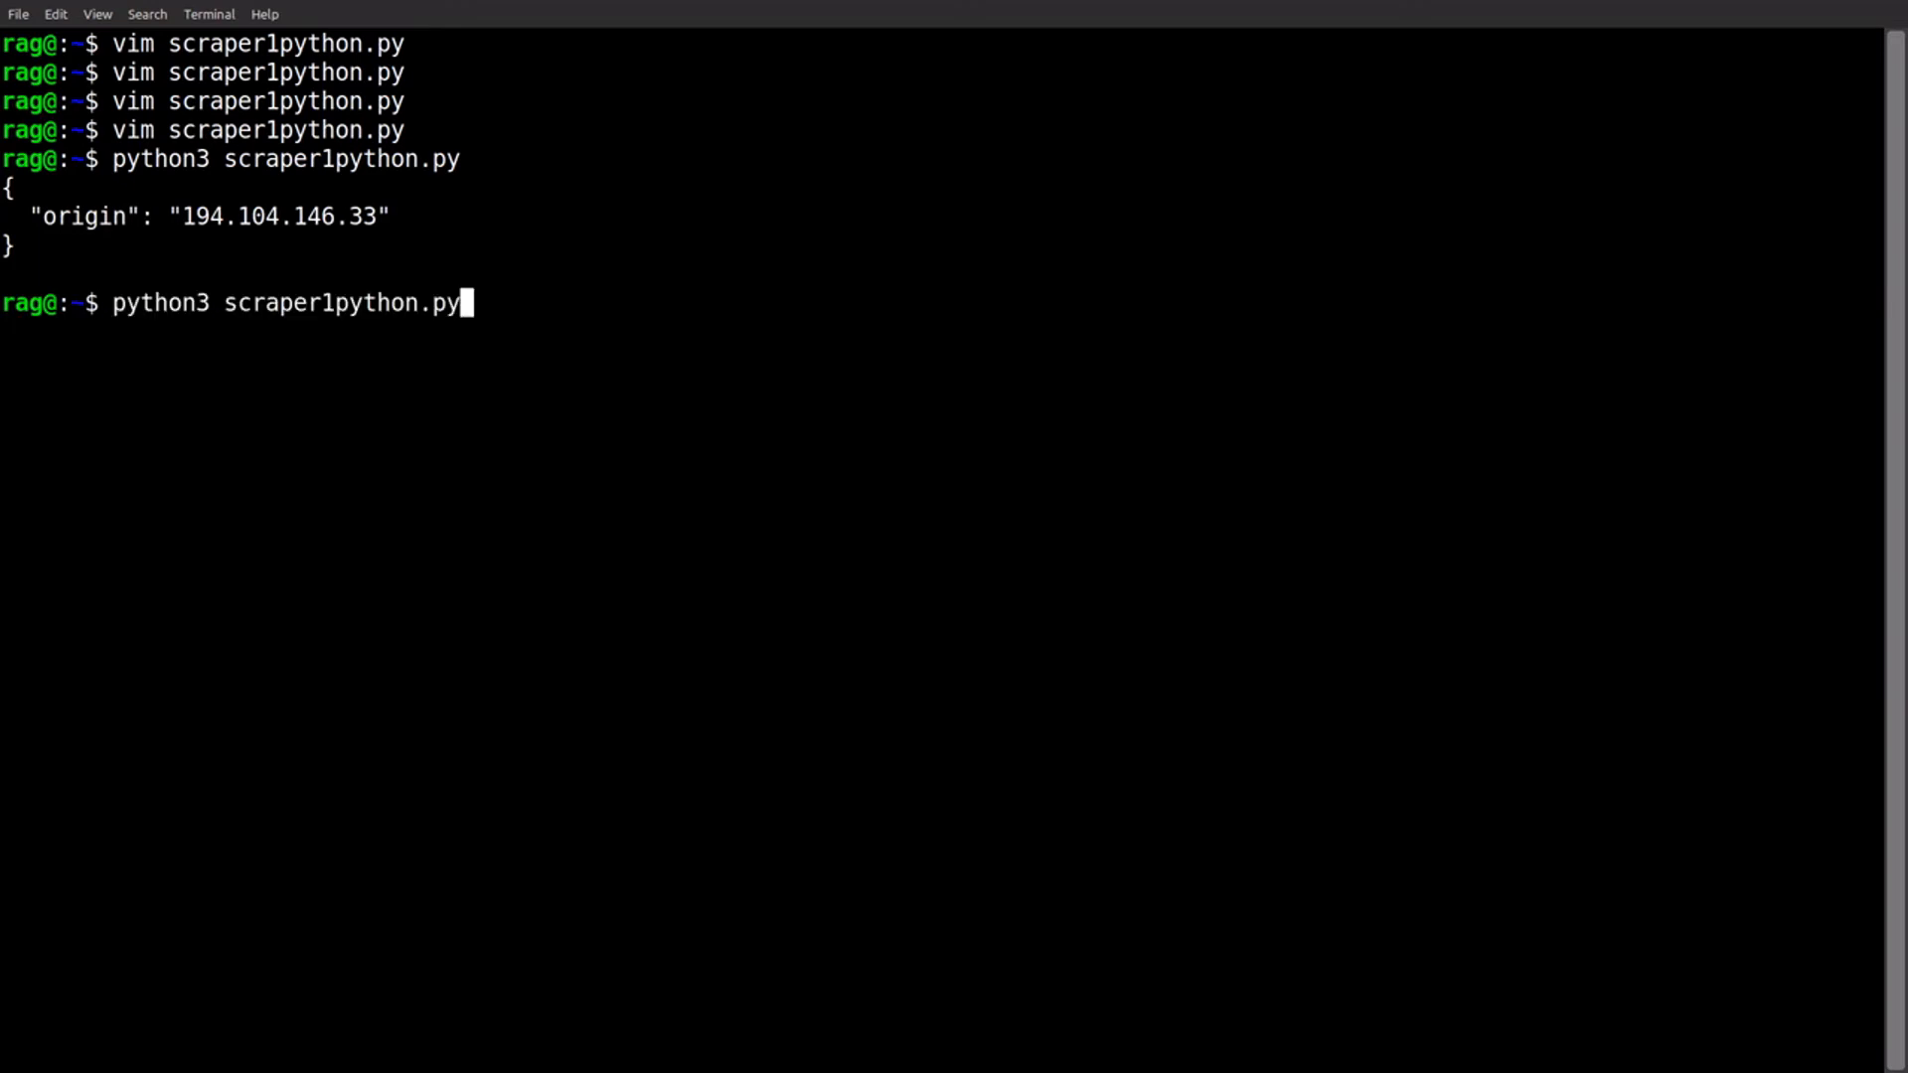
key("Up")
key("Return")
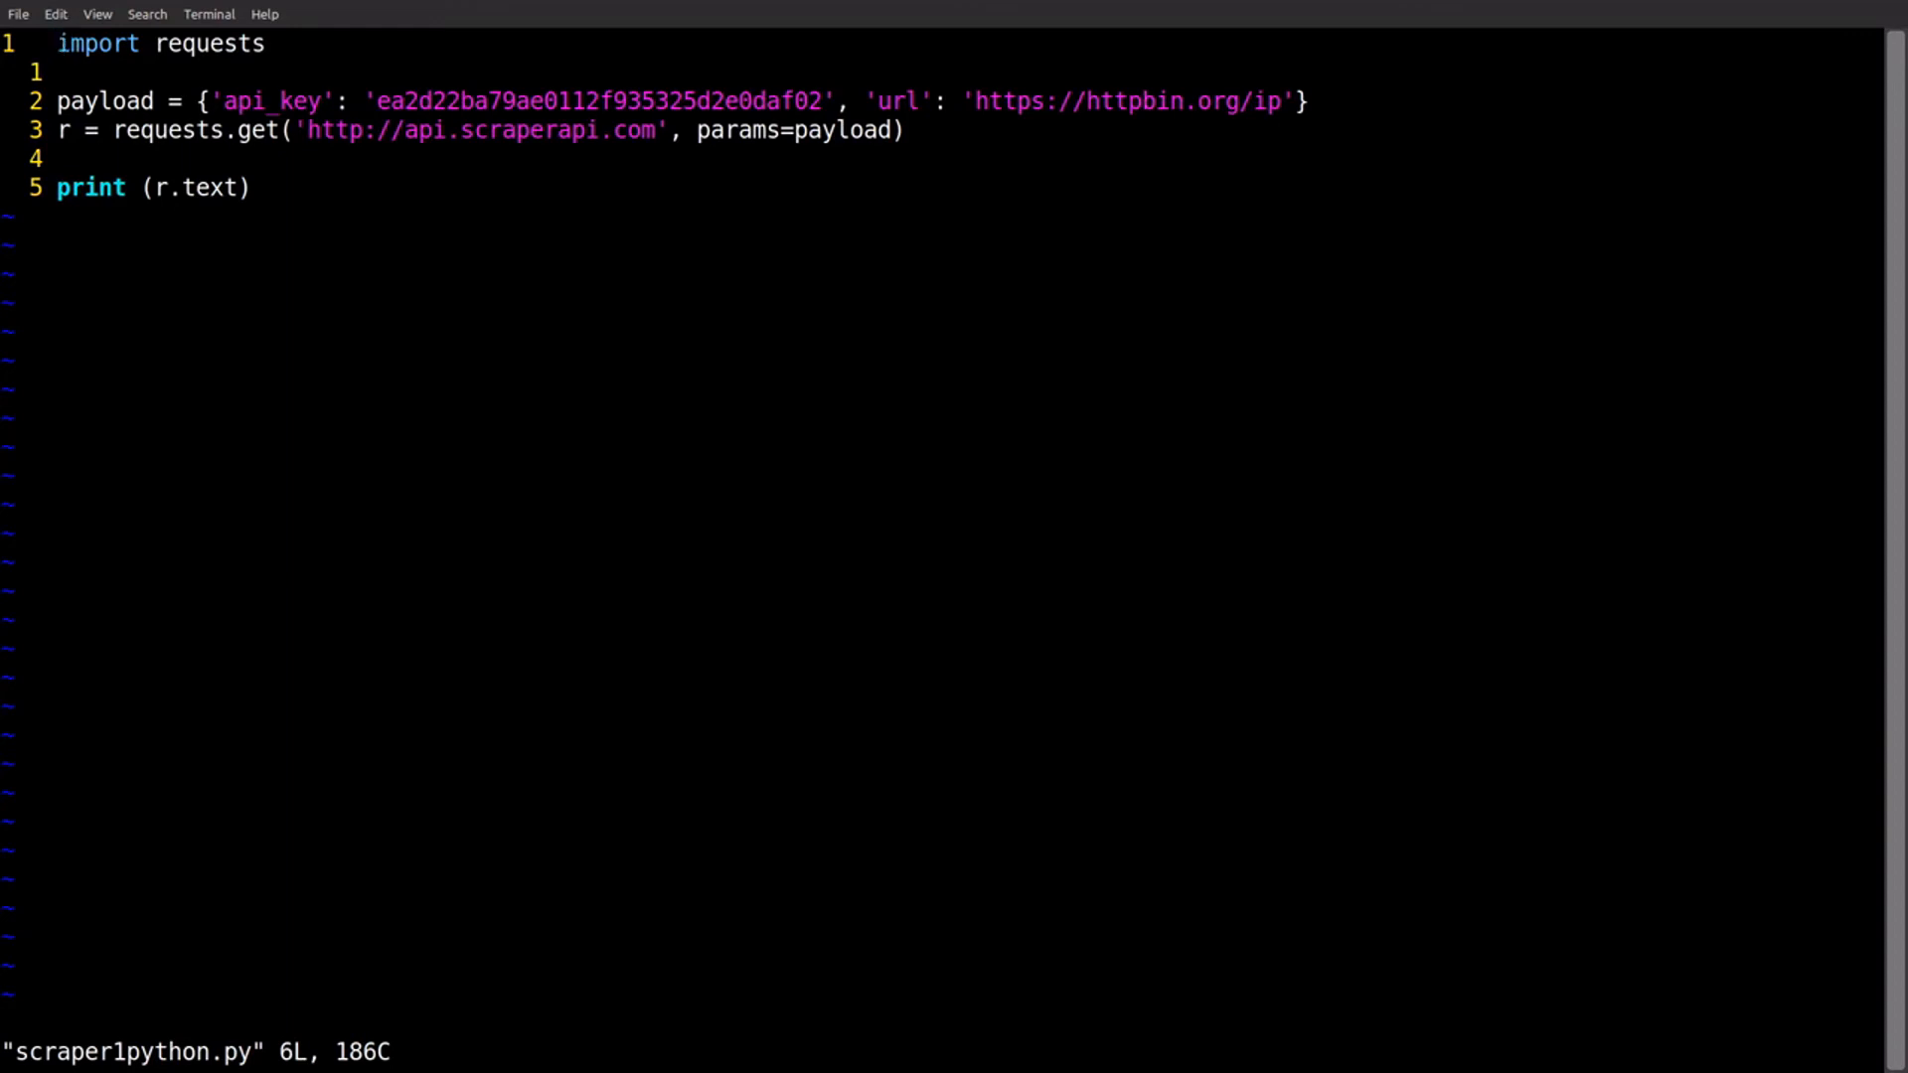
key("alt+Tab")
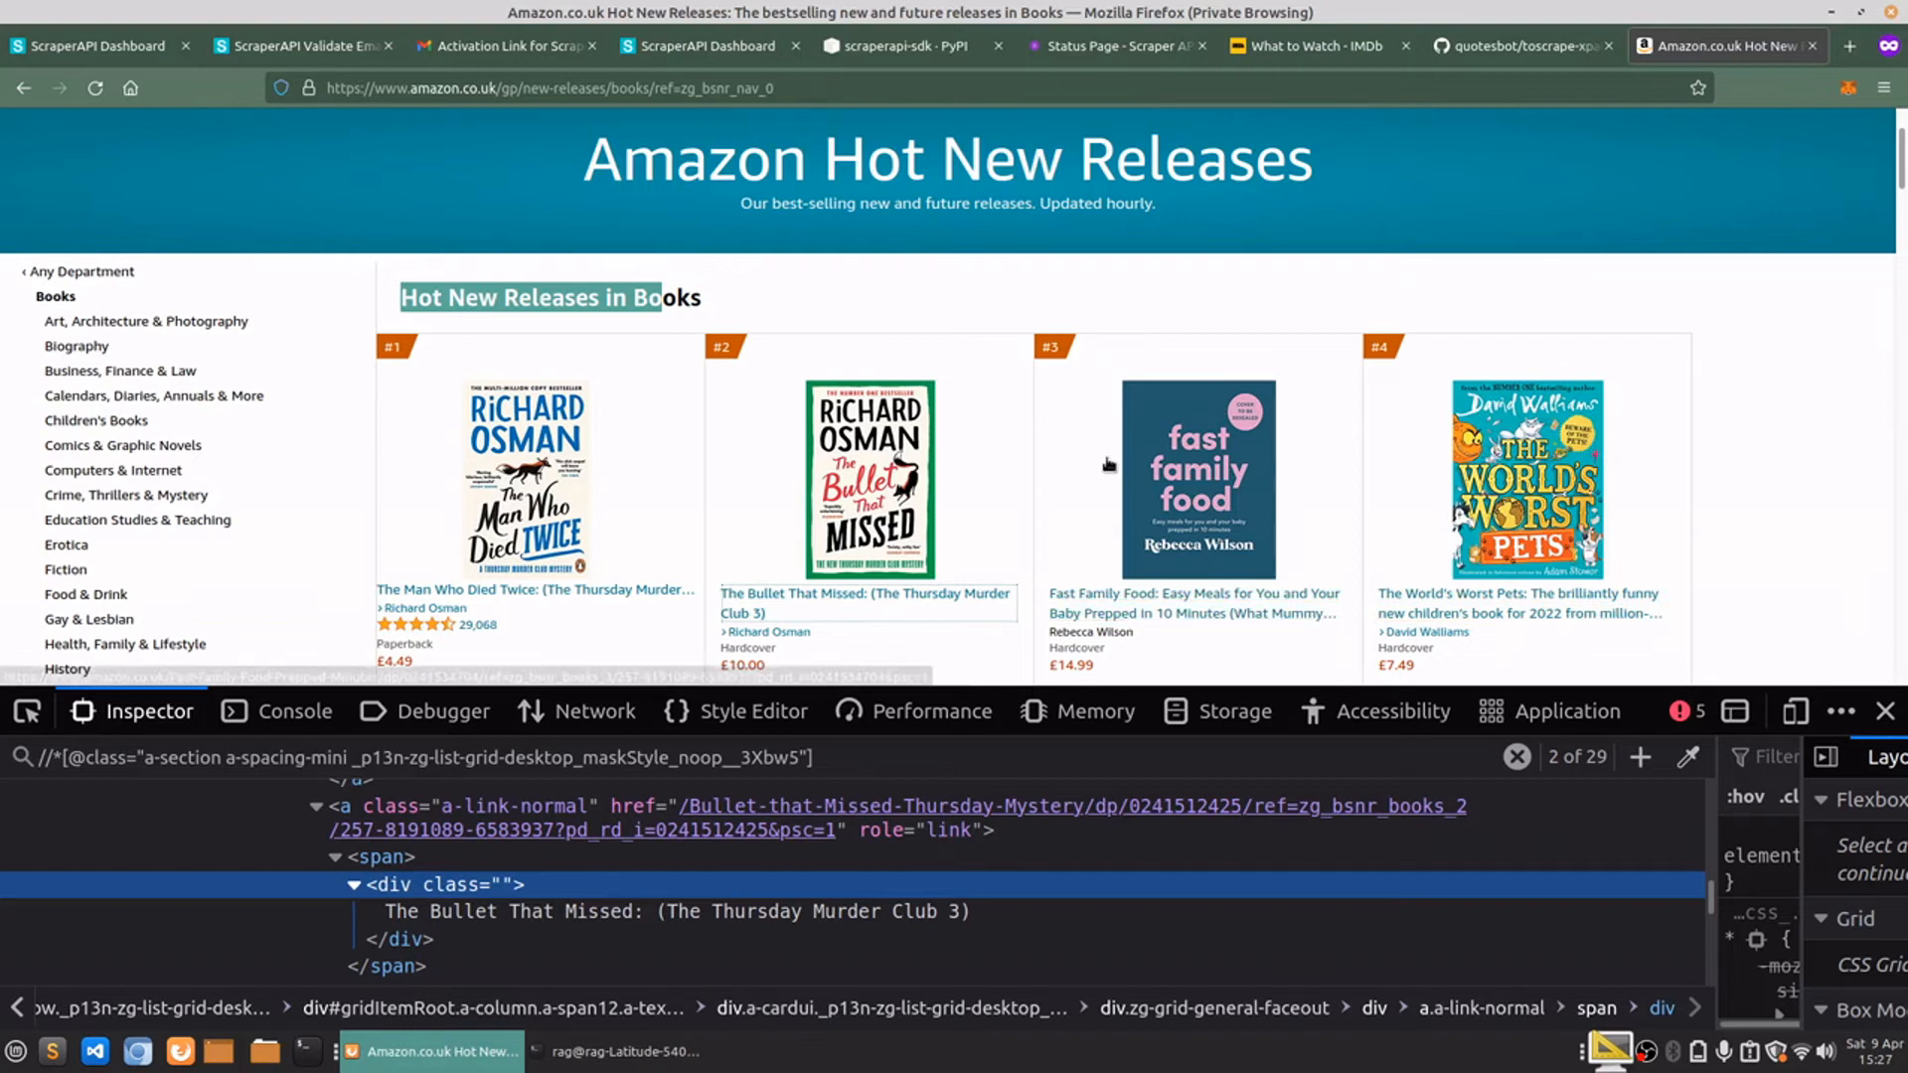
- Inspect the 'The Bullet That Missed' book title element in the Amazon Hot New Releases markup
left_click(1884, 710)
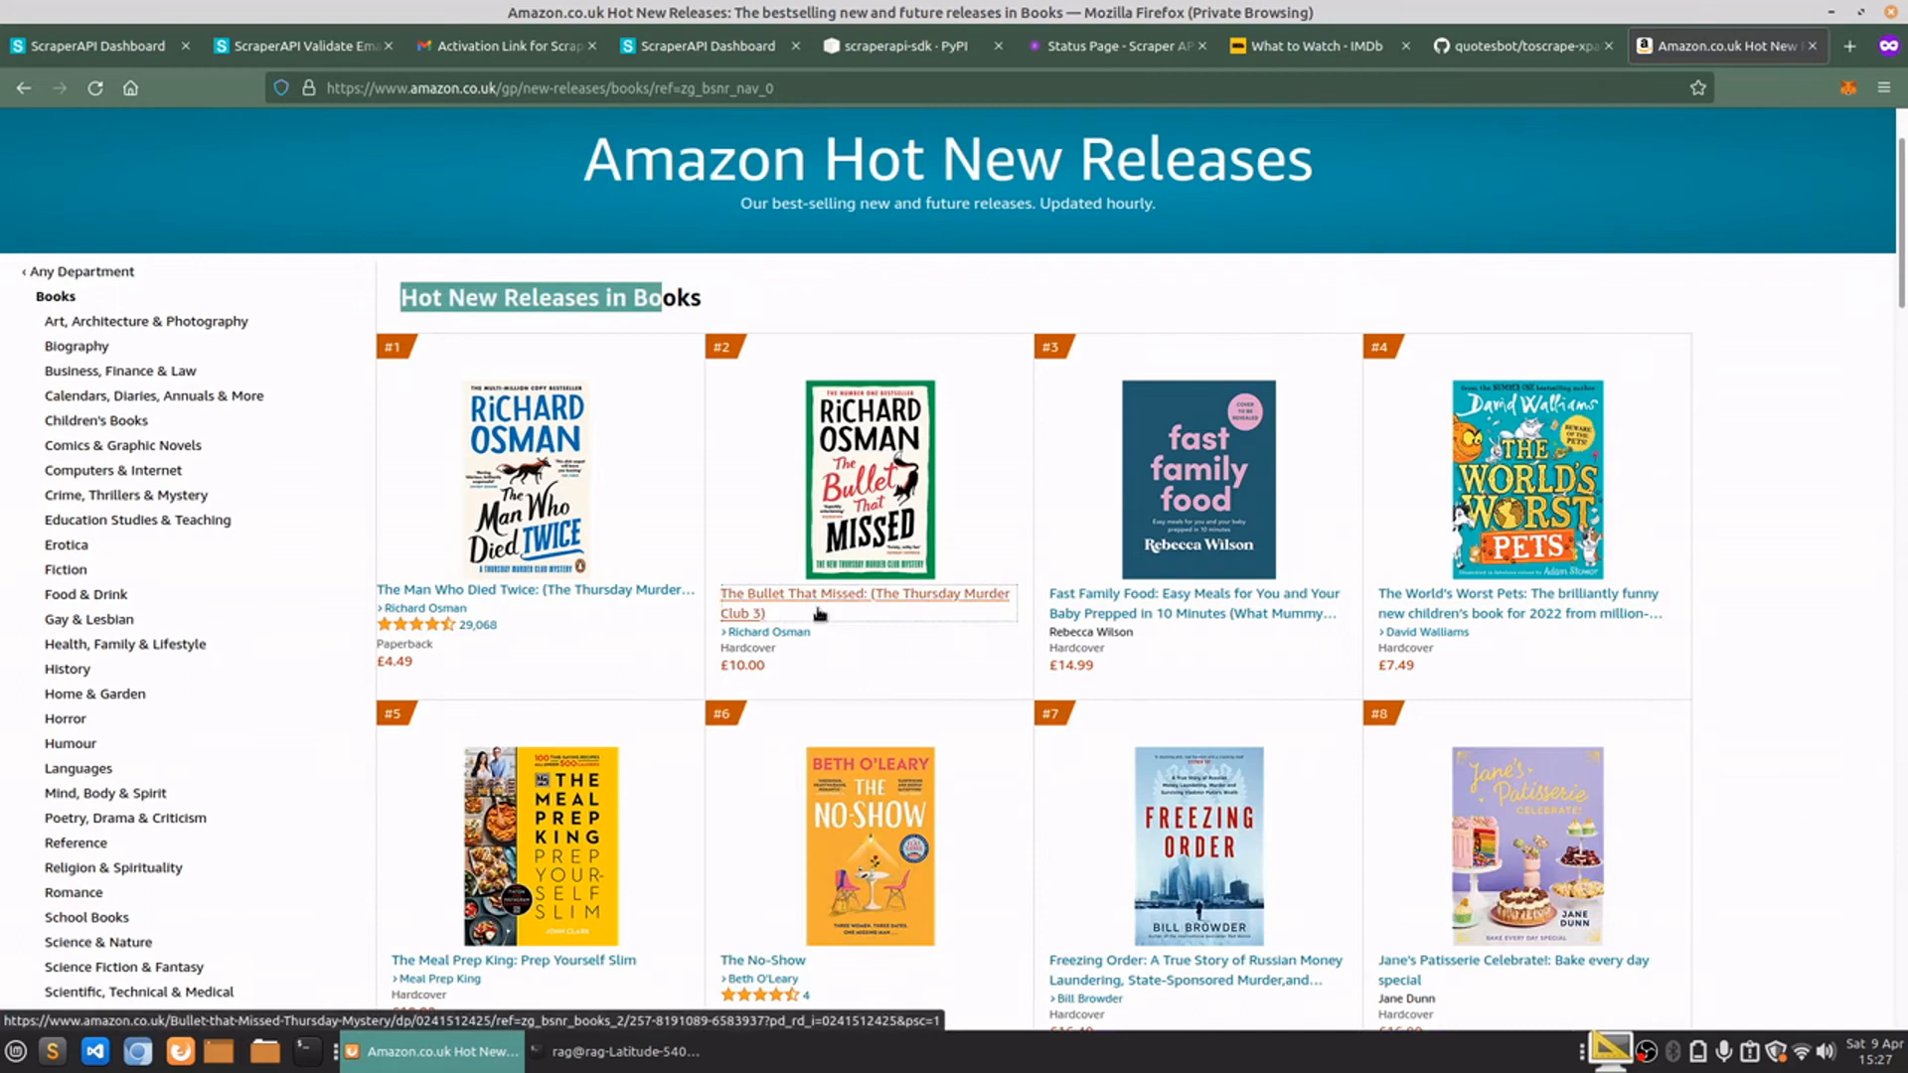
right_click(820, 611)
left_click(962, 883)
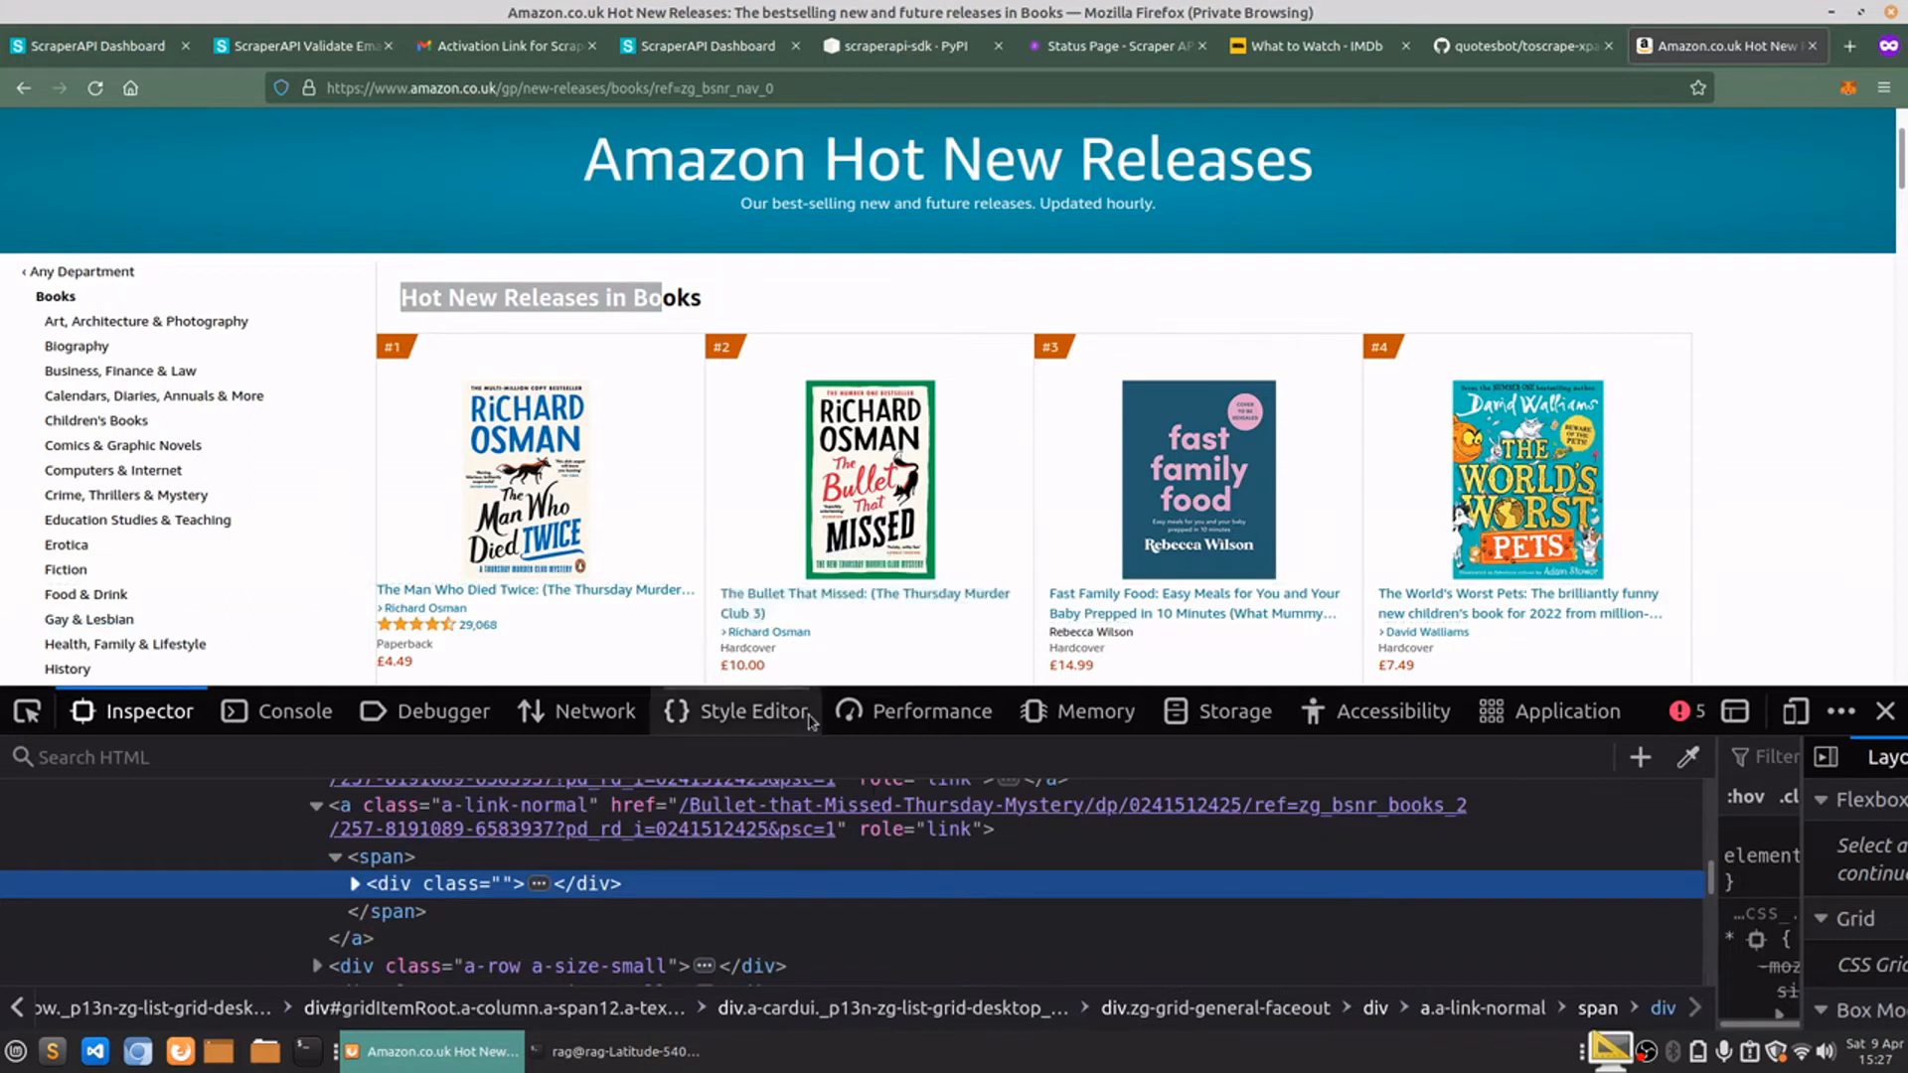
right_click(749, 602)
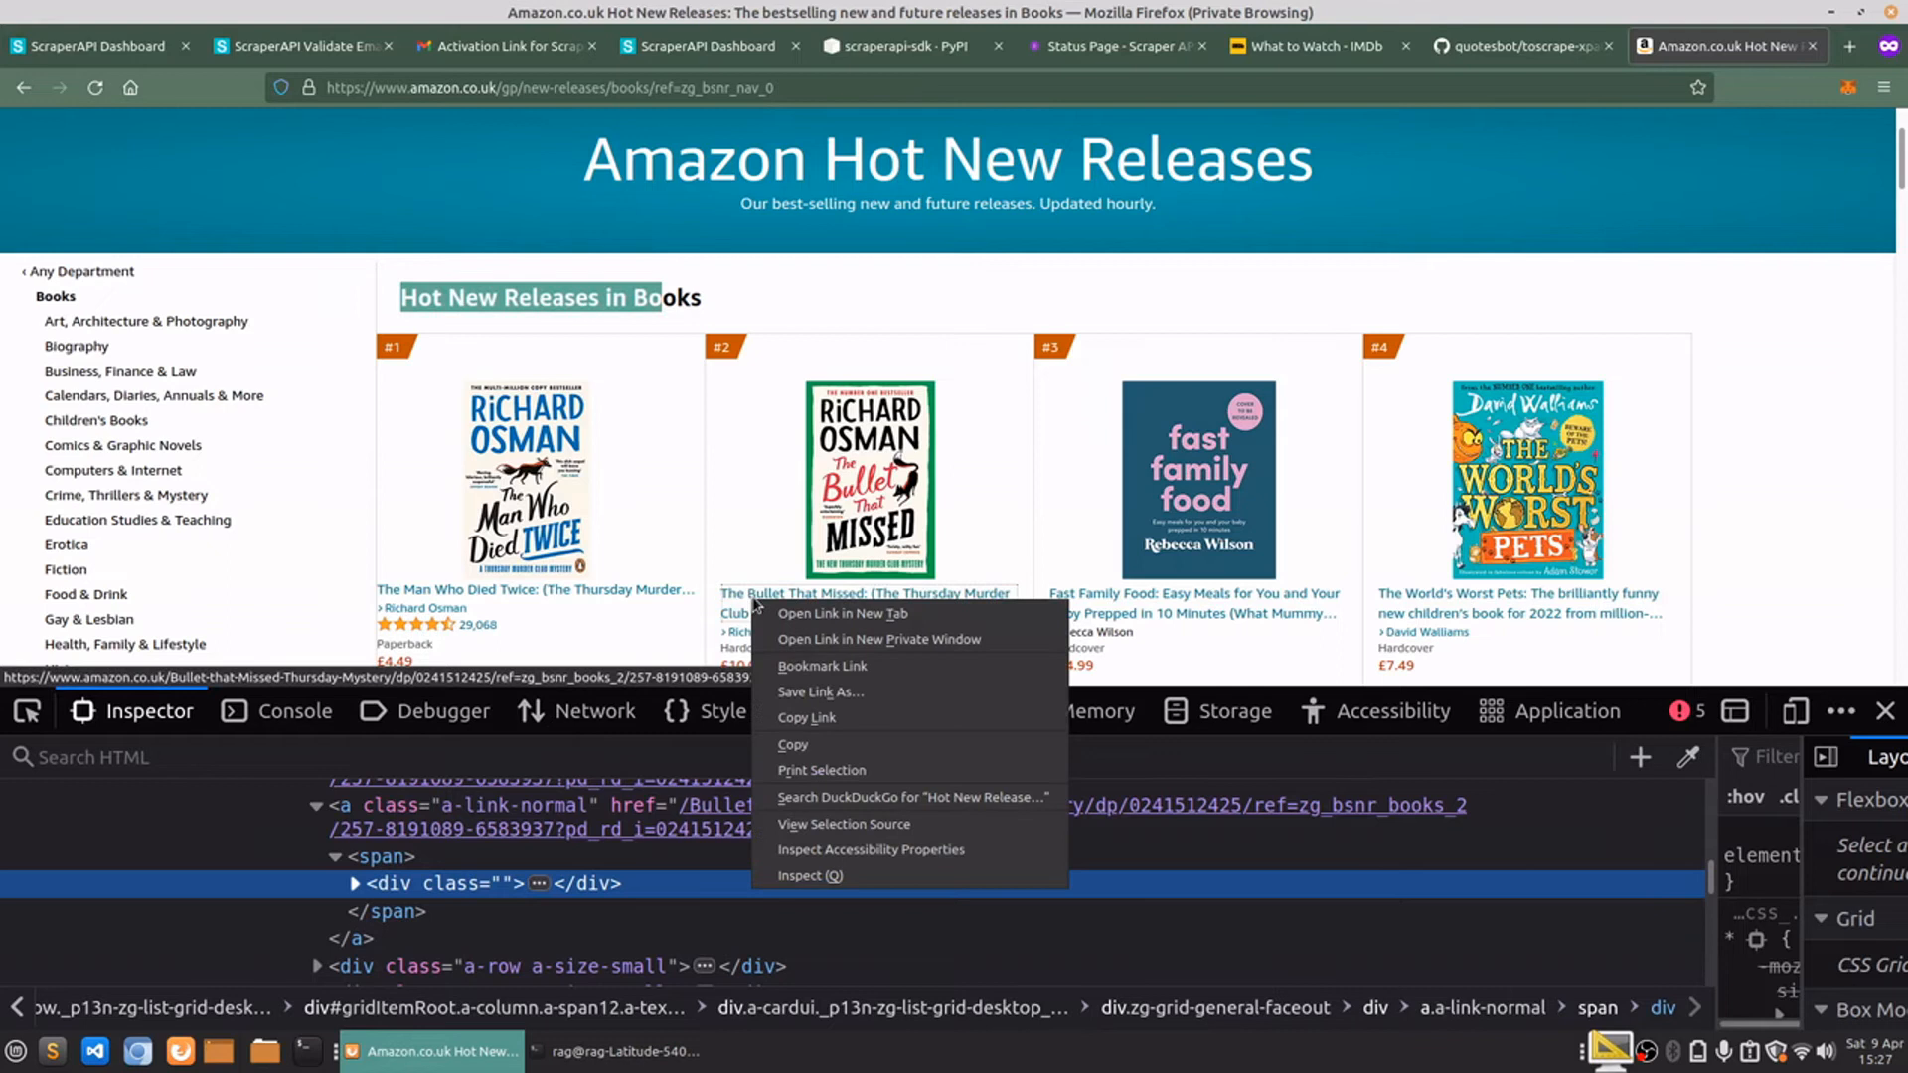
left_click(825, 874)
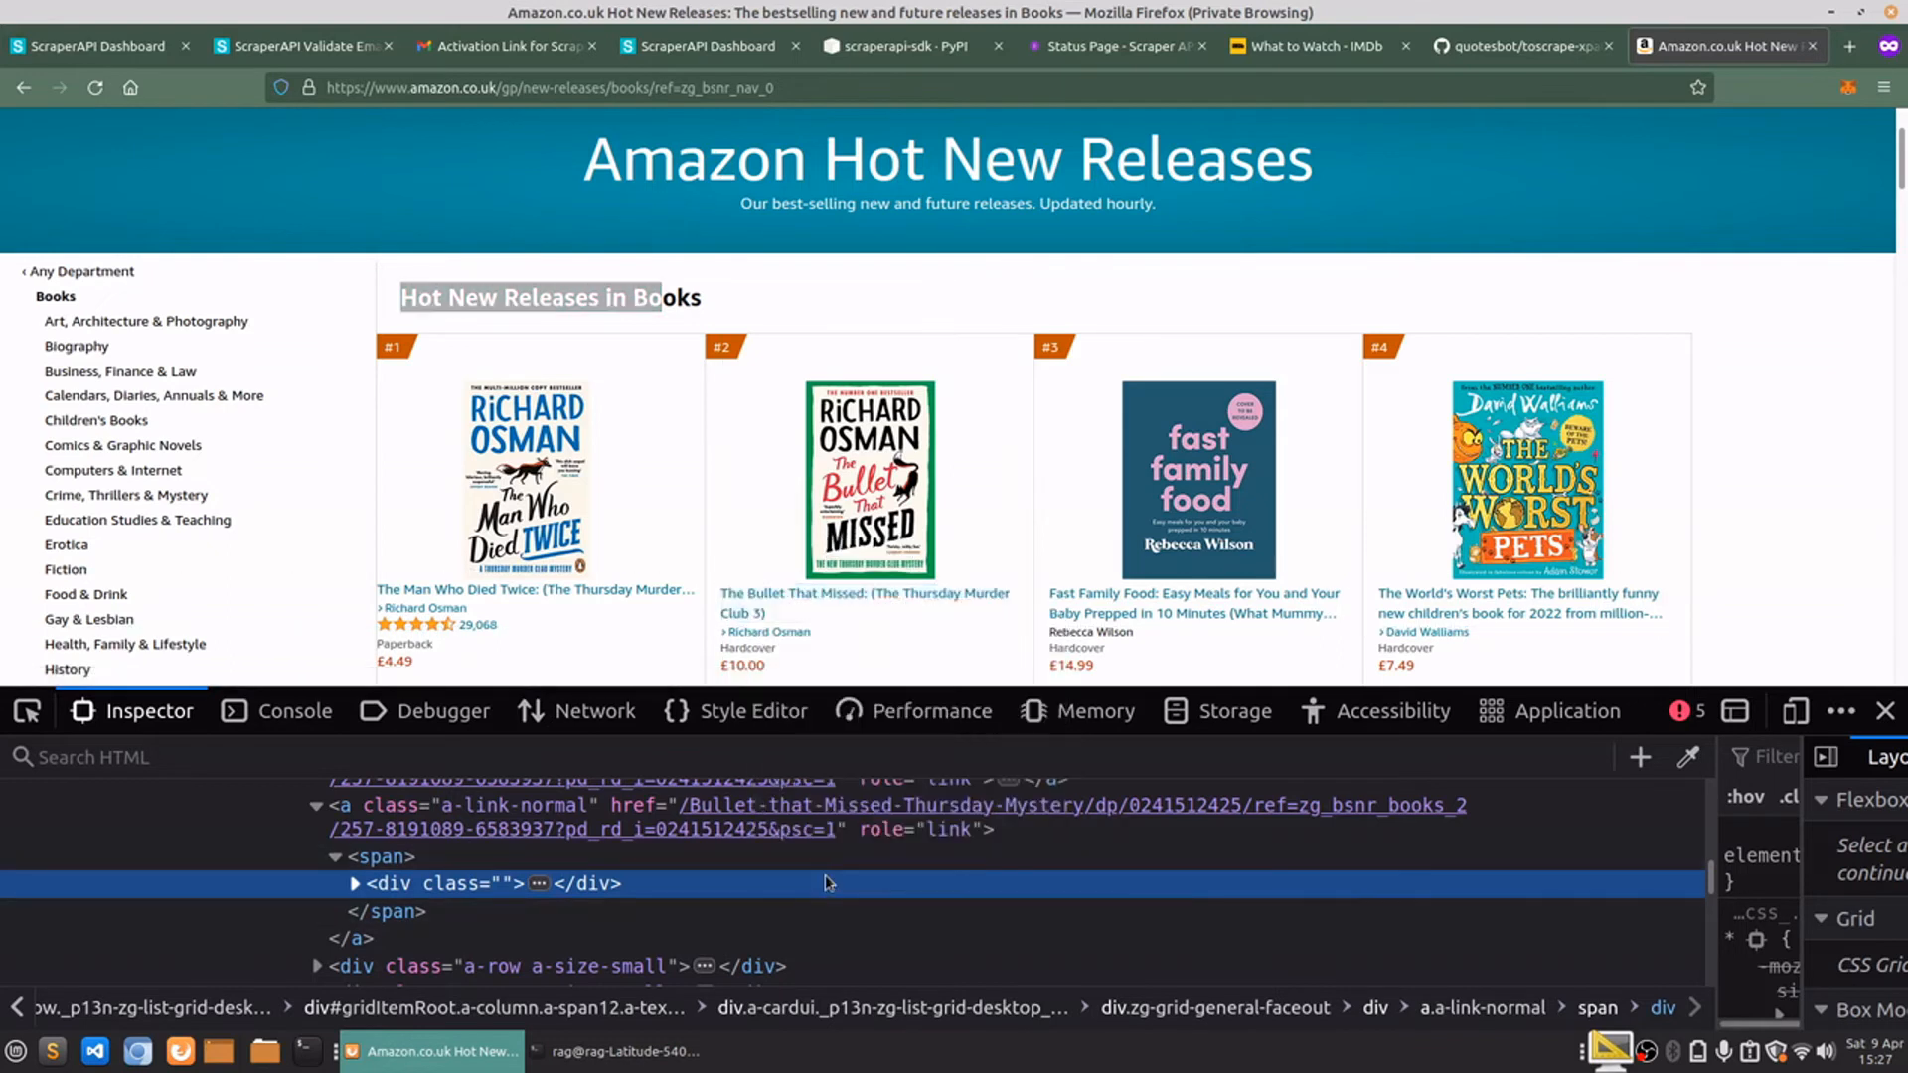
left_click(355, 882)
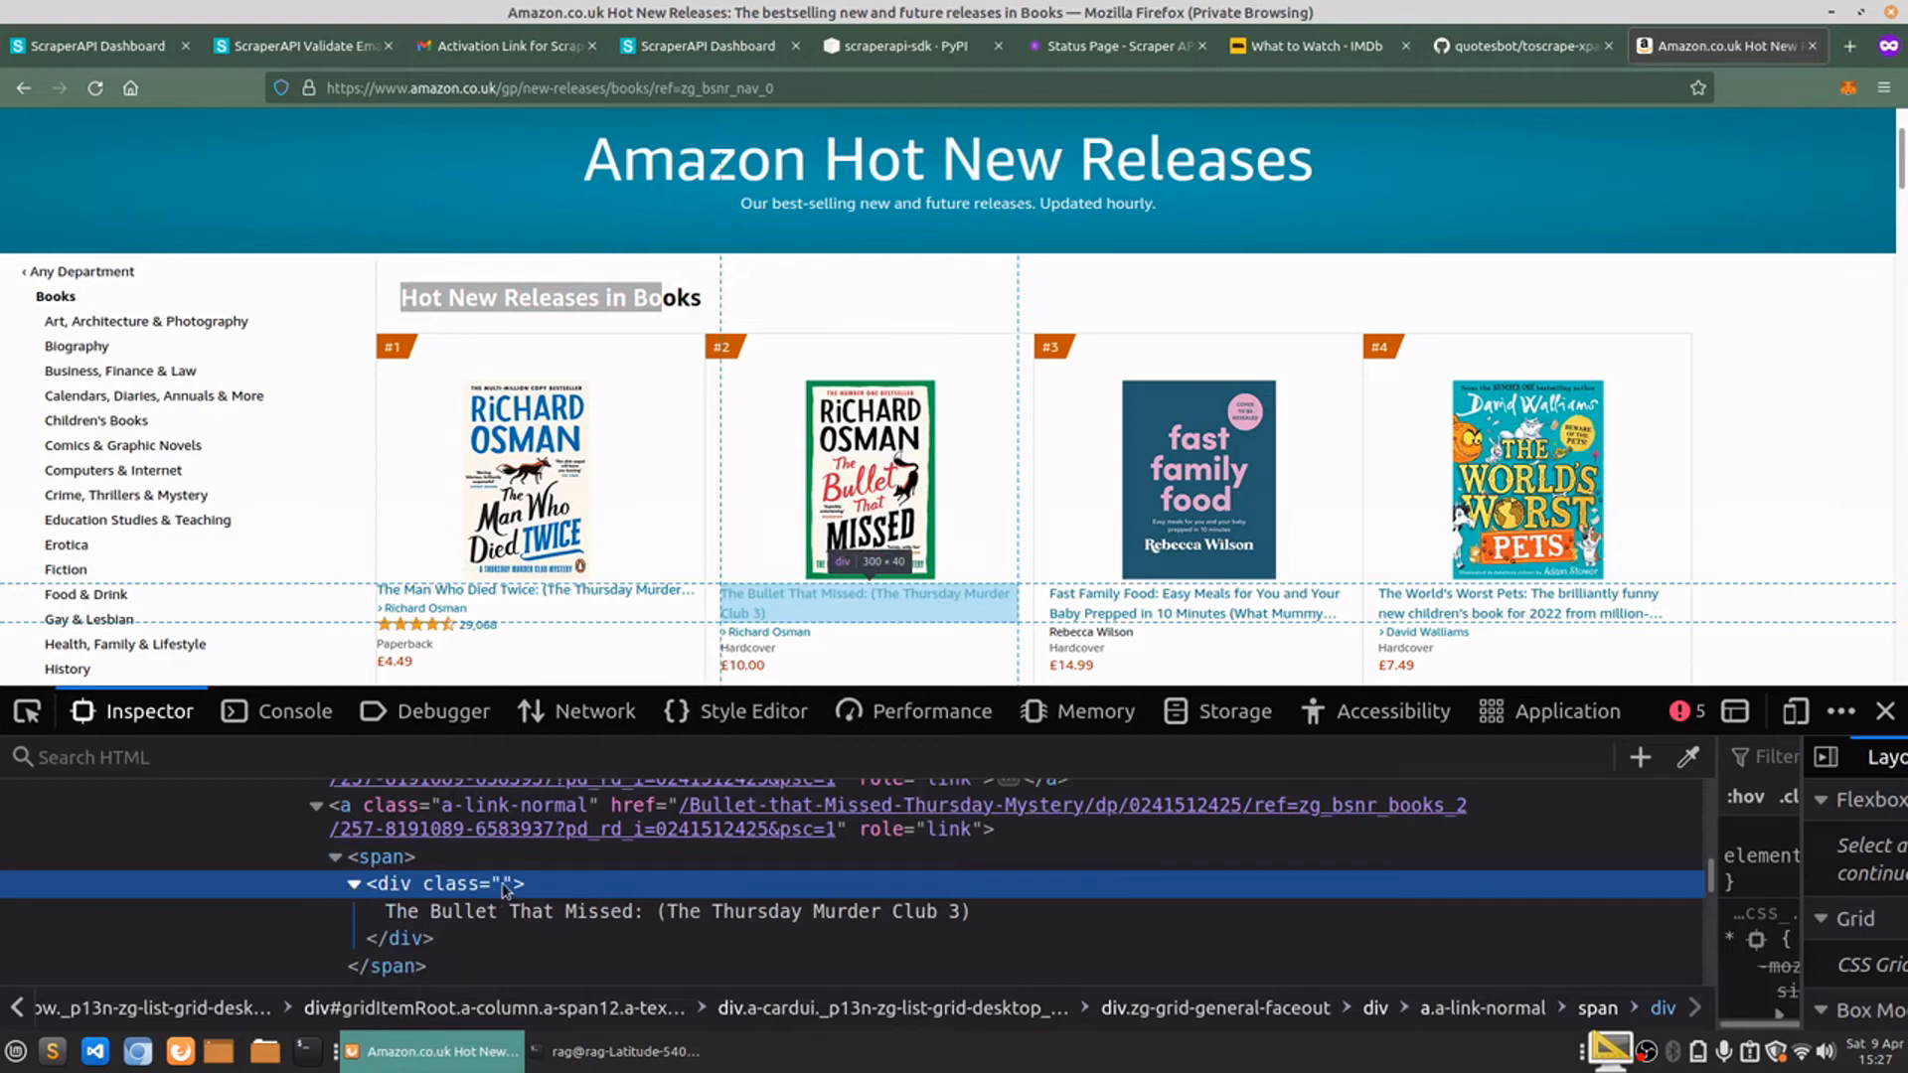
left_click(95, 85)
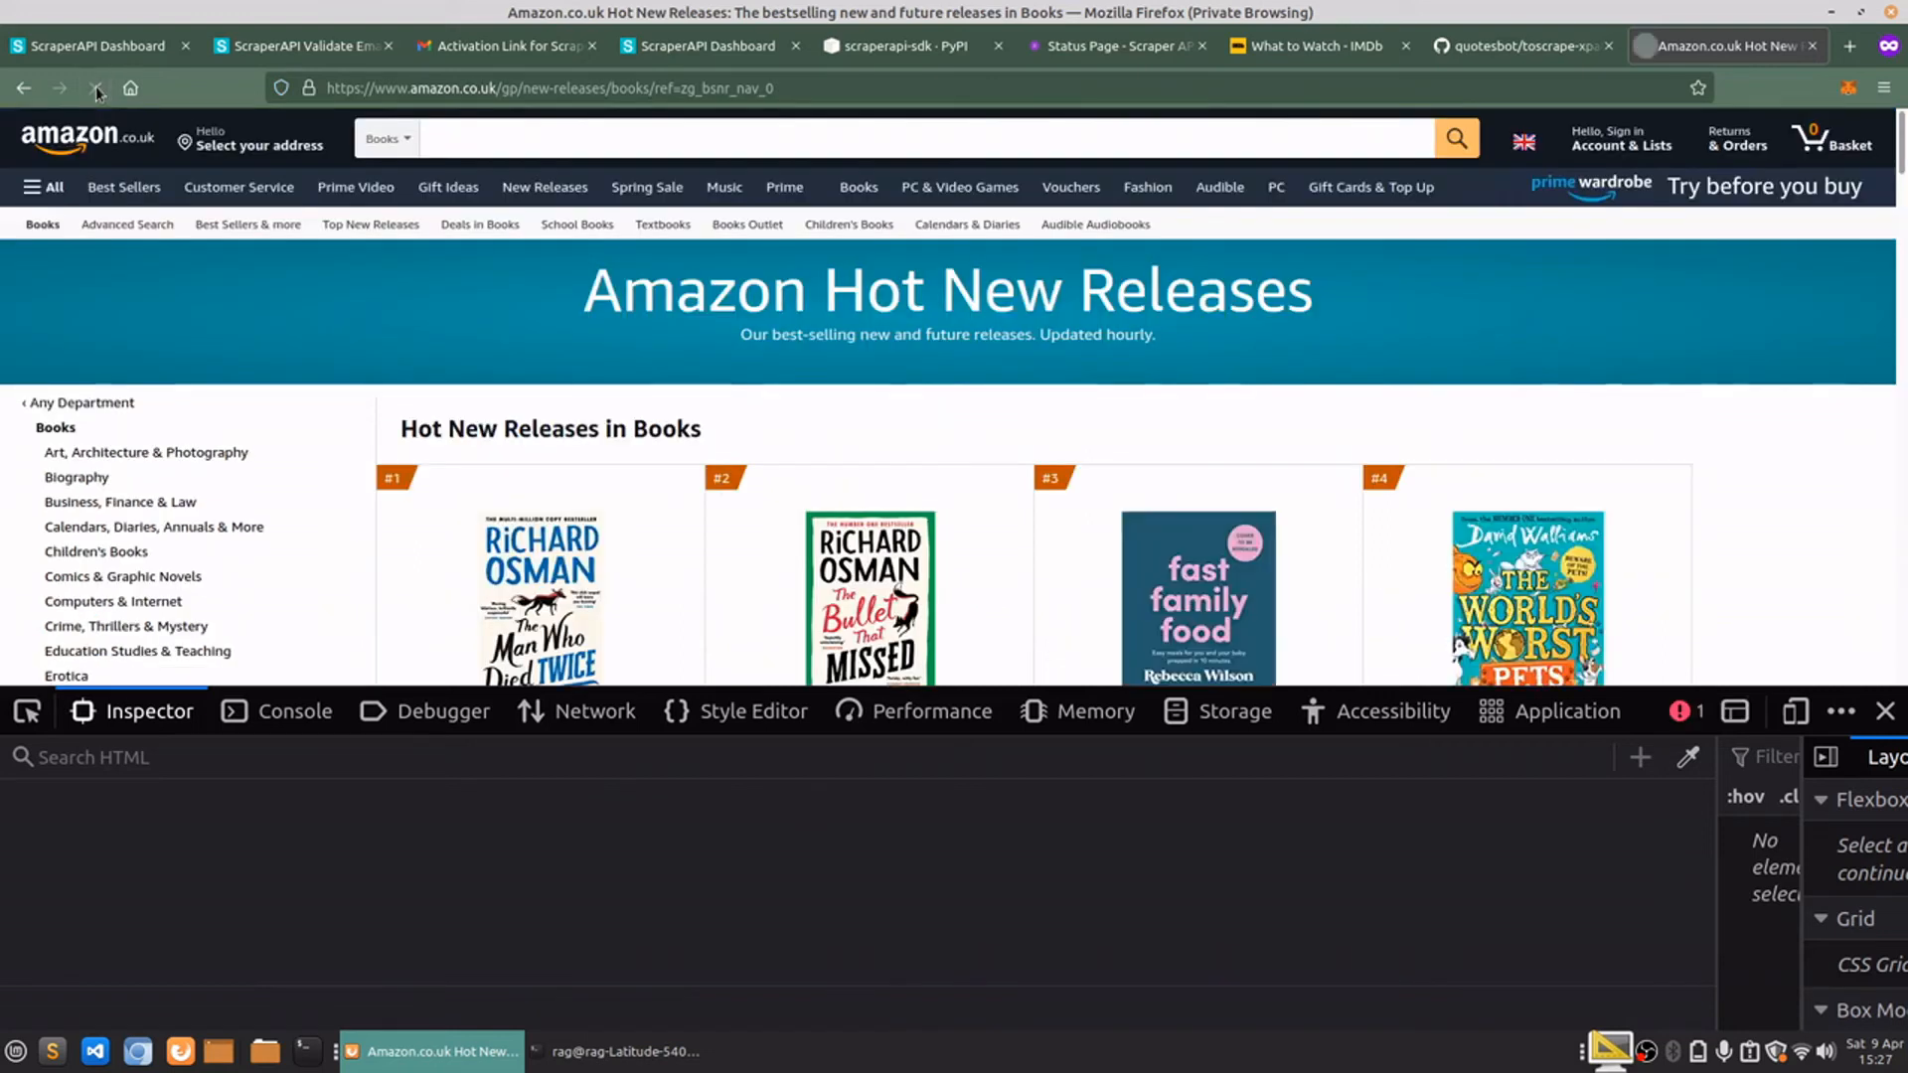
scroll(798, 537, "down", 3)
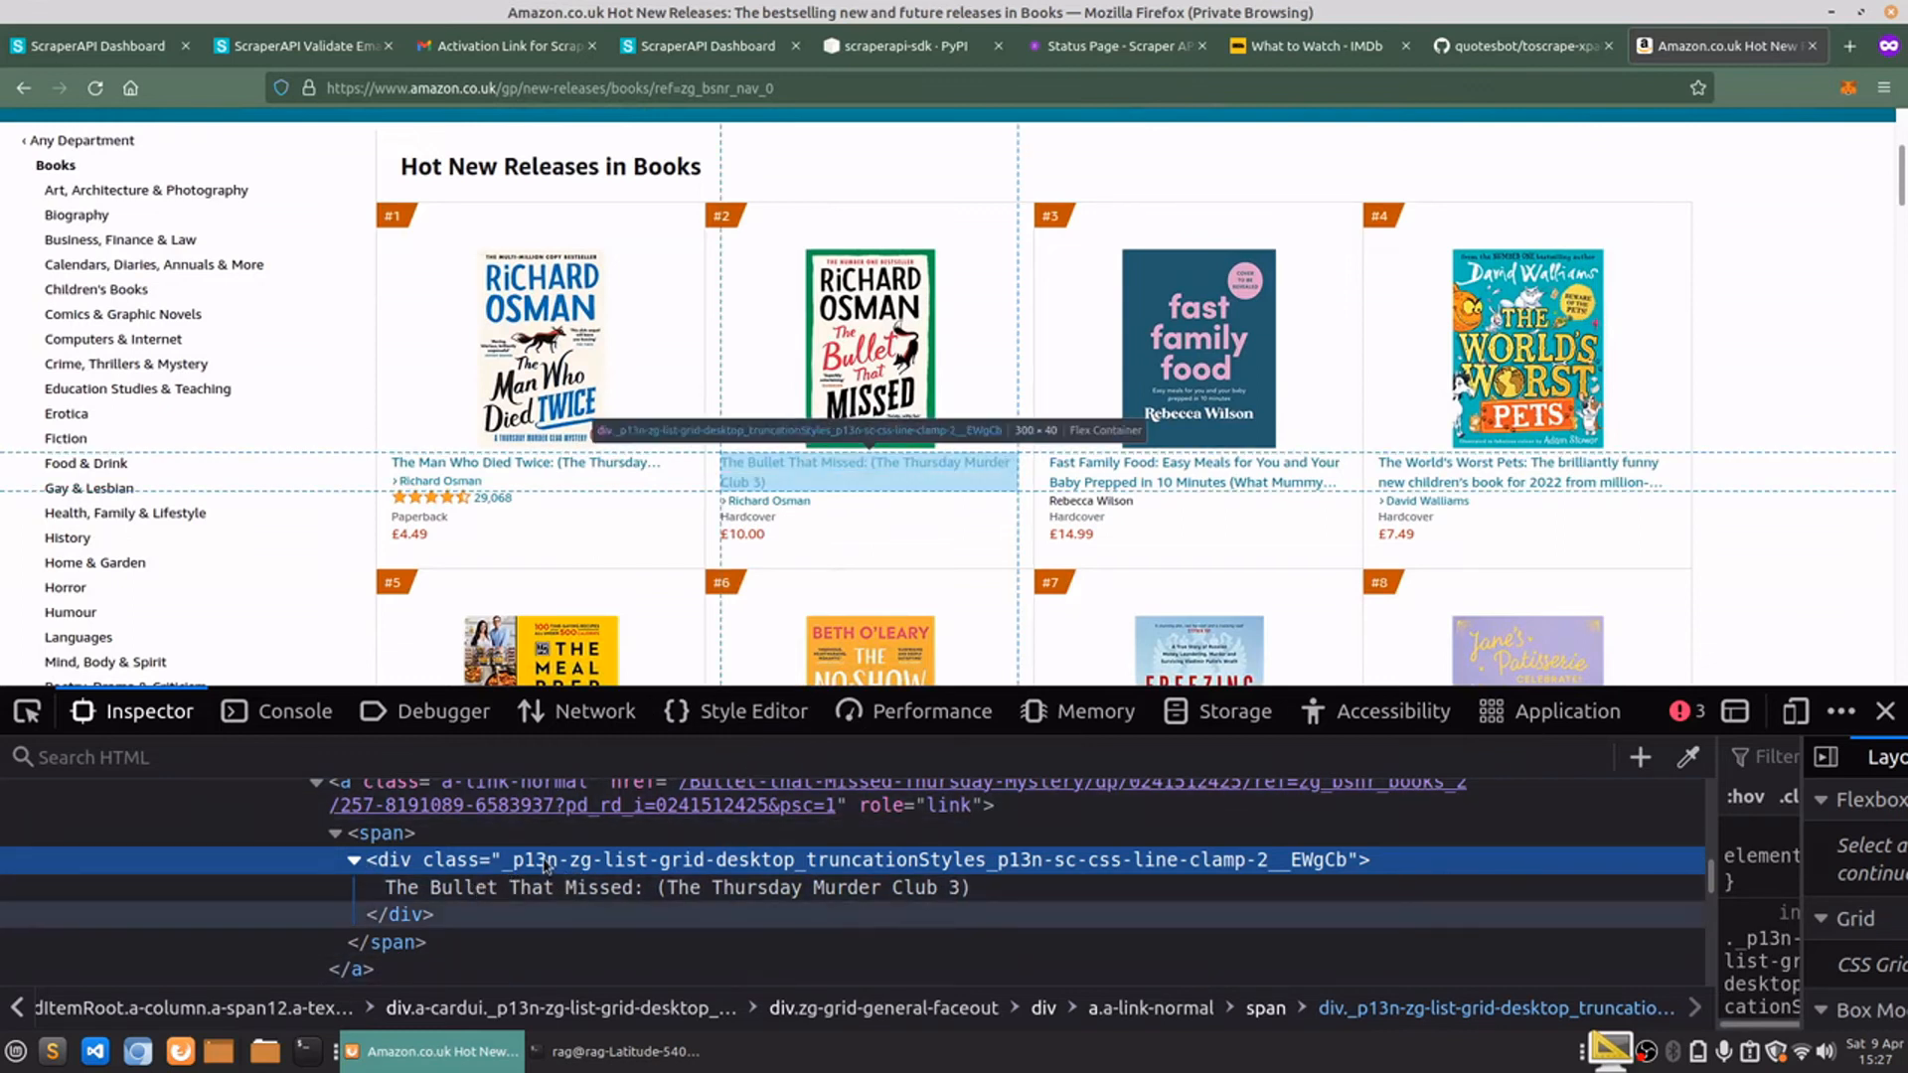
- Cut the book title div's class value to the clipboard from the Inspector
double_click(547, 862)
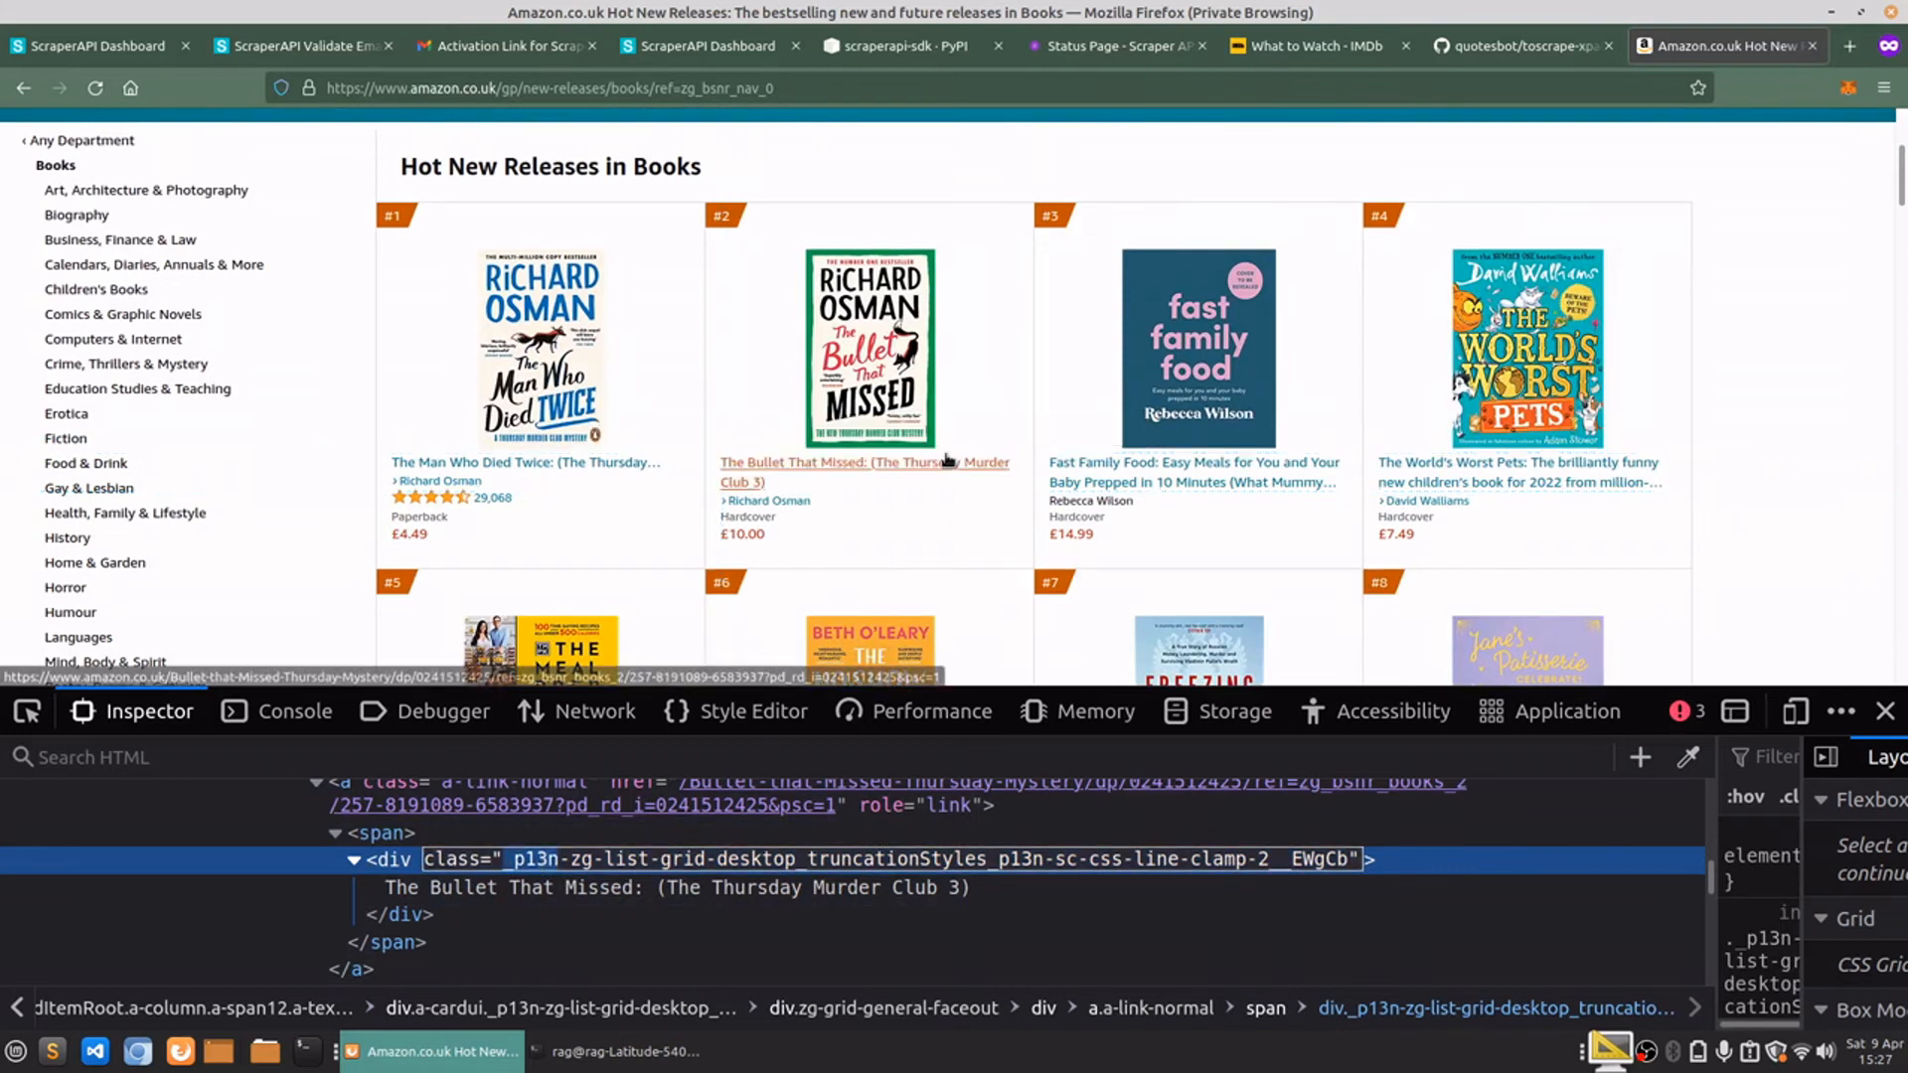
left_click(558, 853)
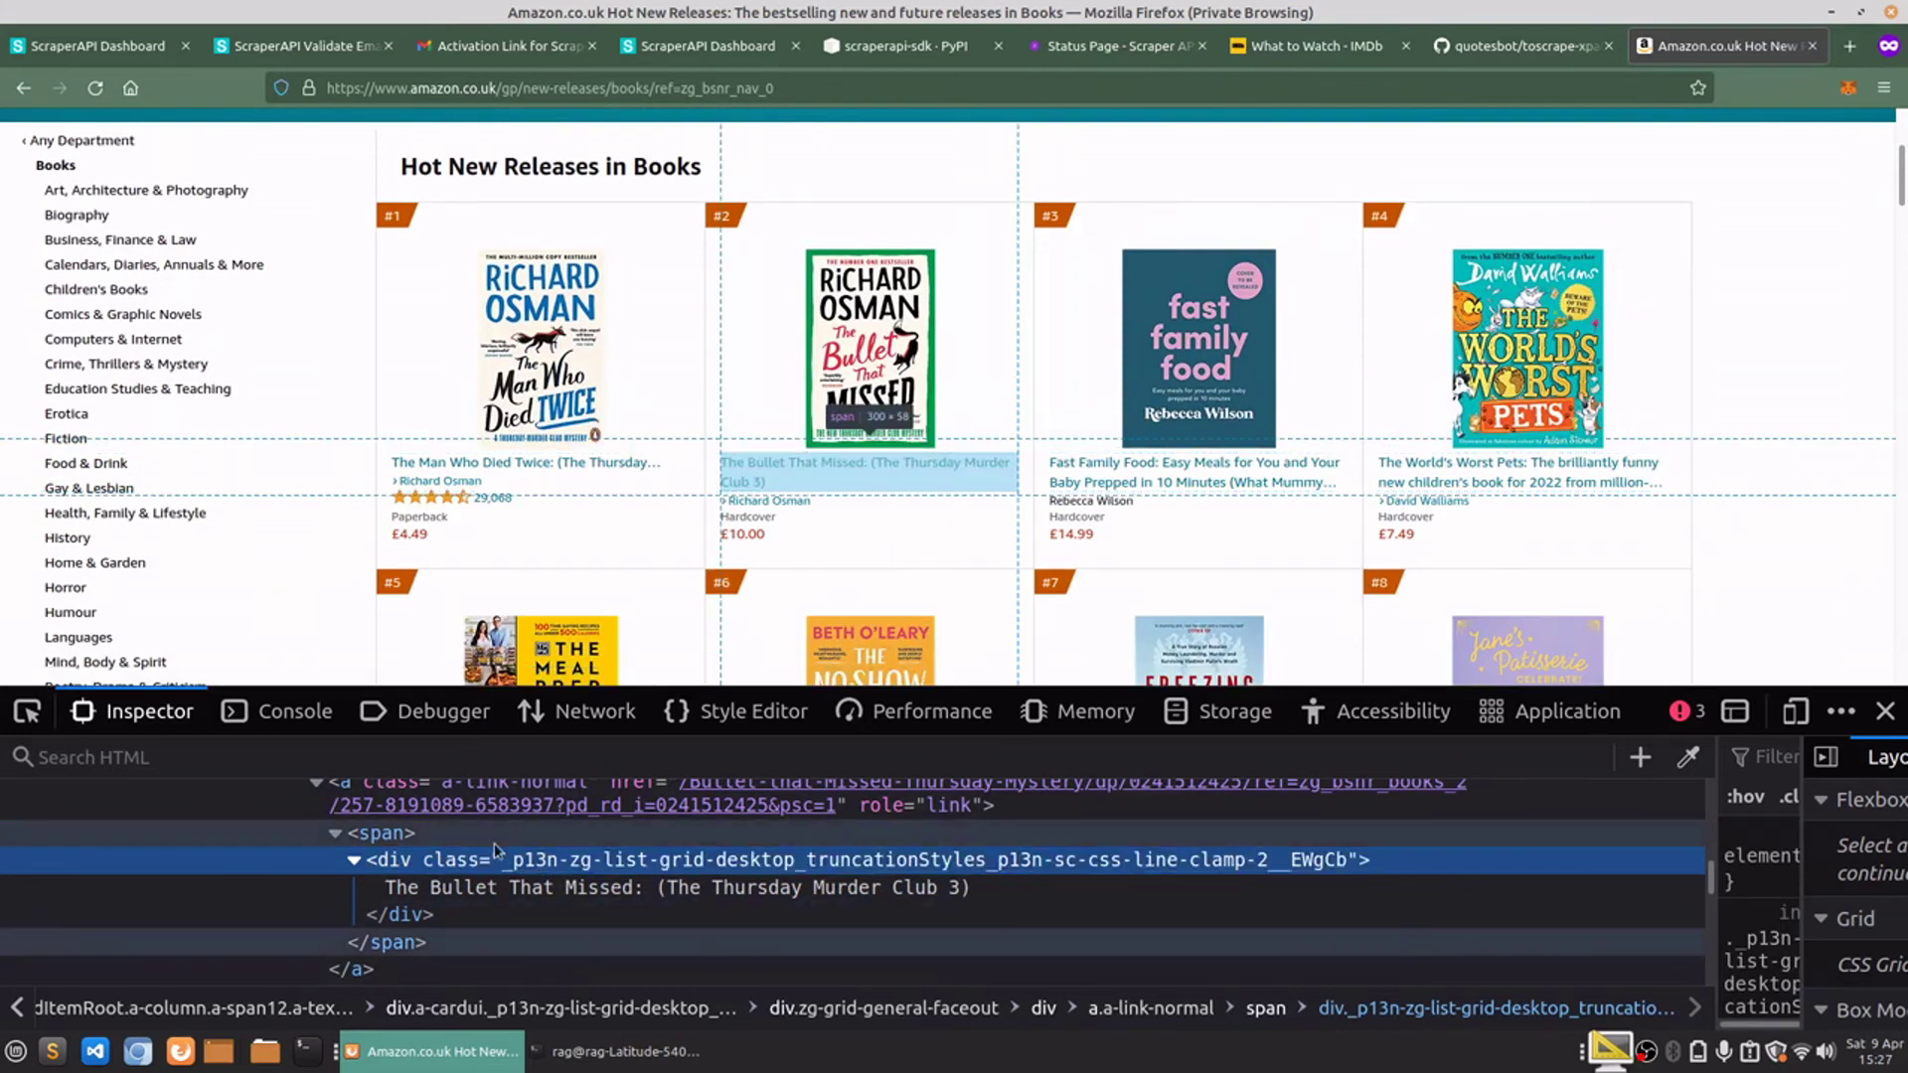
double_click(561, 853)
right_click(565, 861)
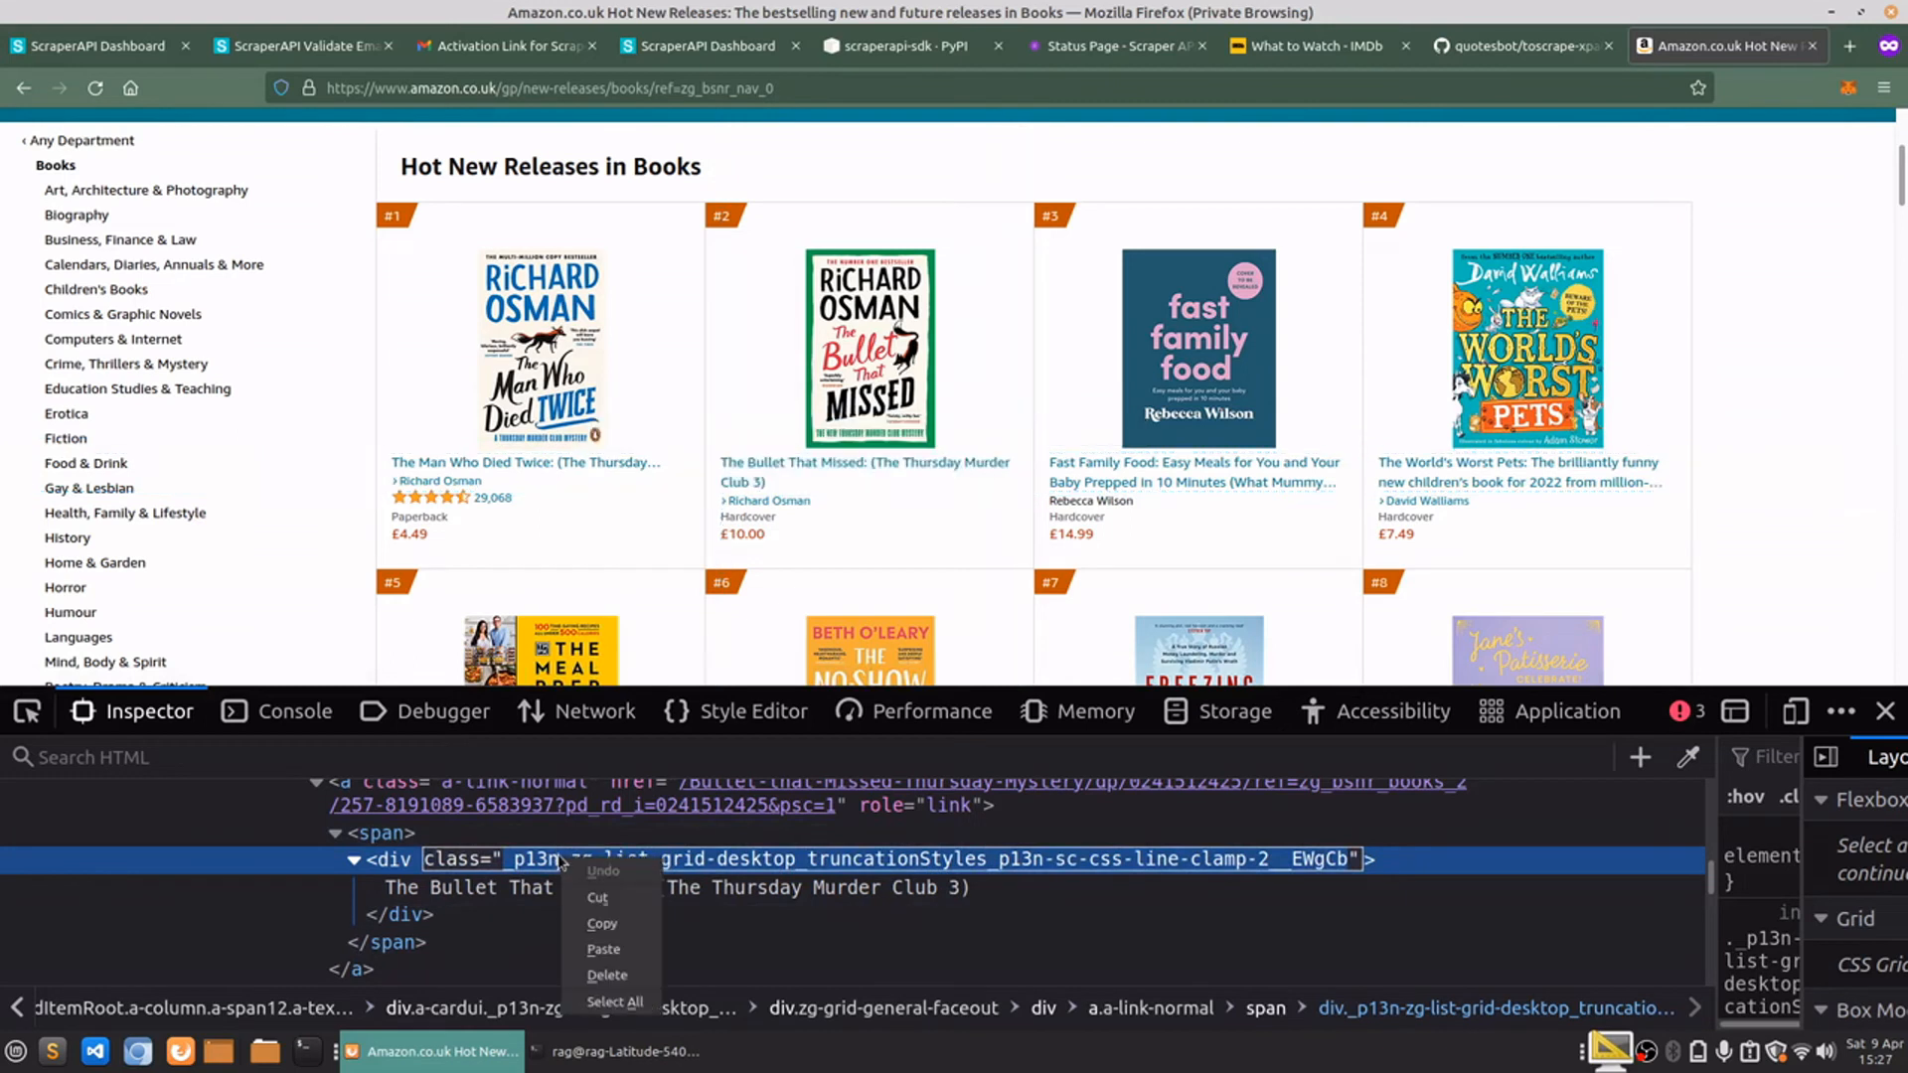
left_click(598, 897)
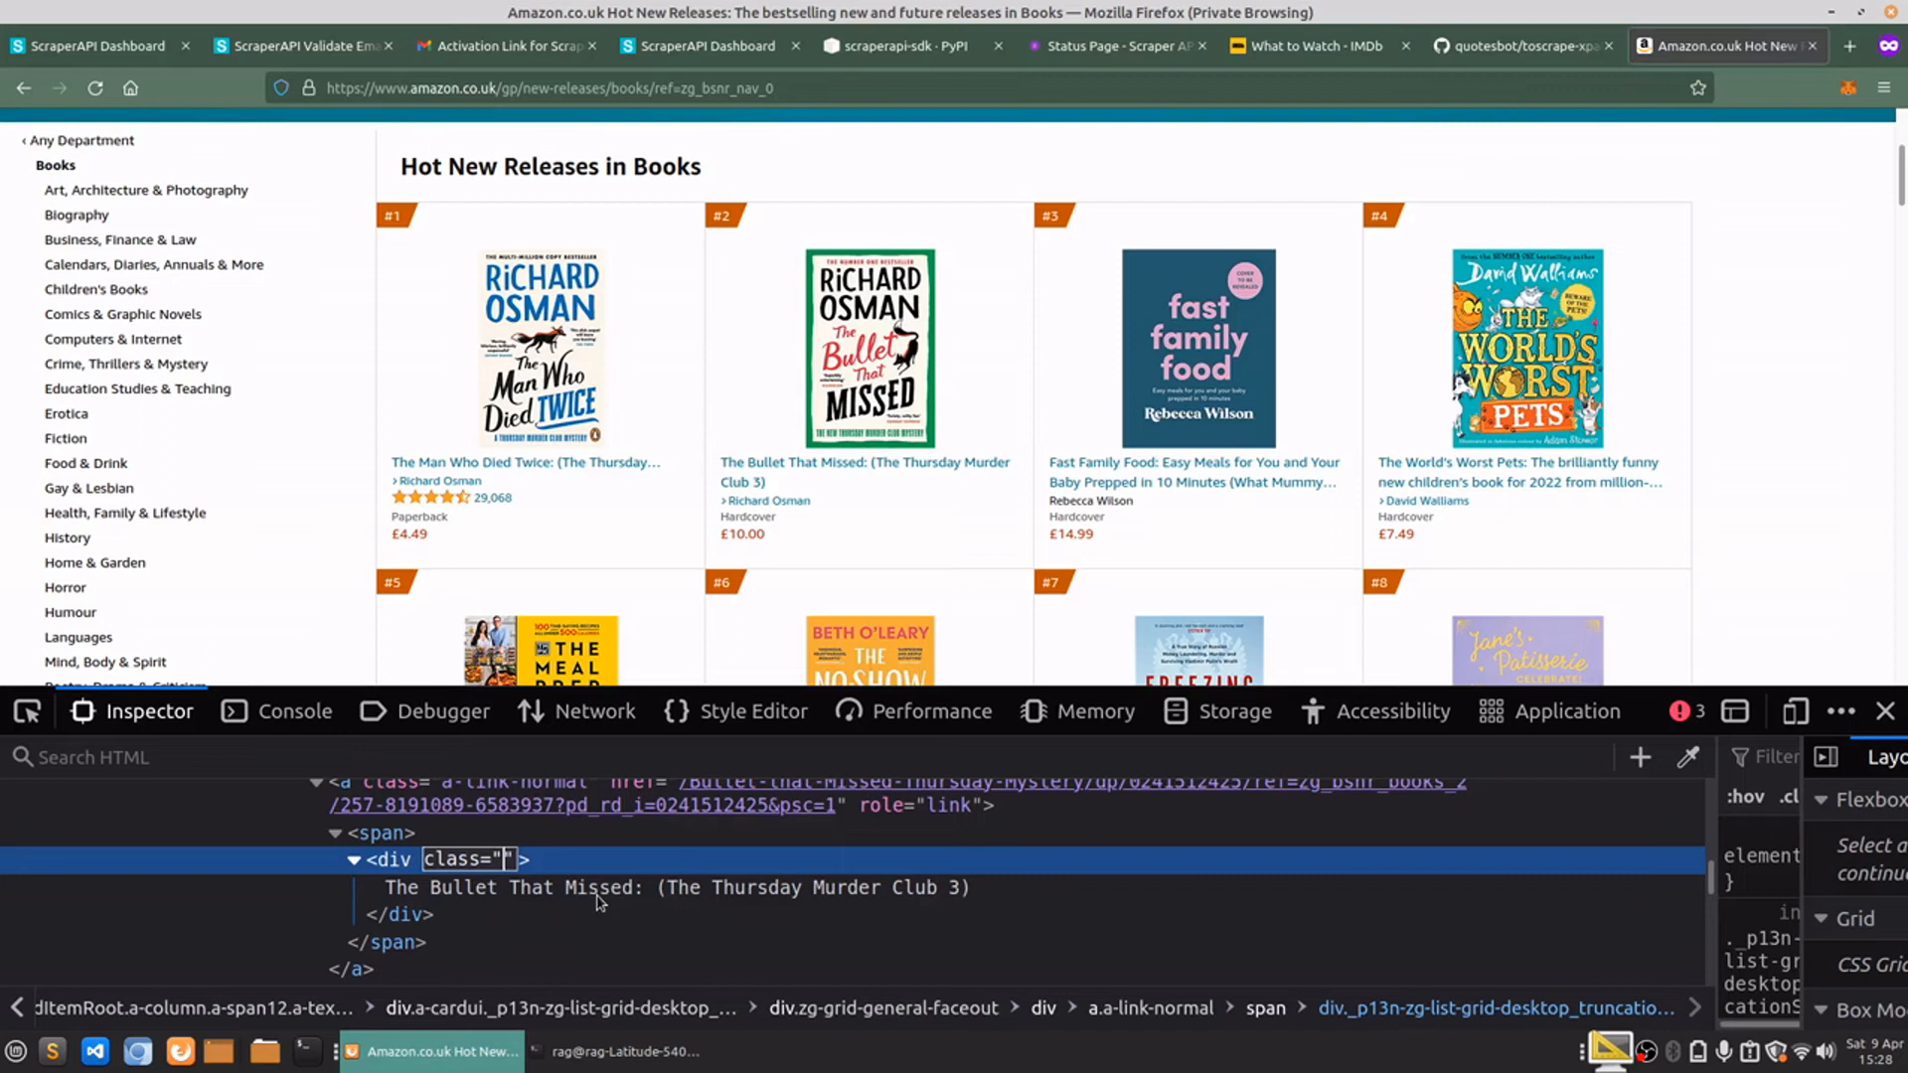
- Minimize the browser, clear the terminal and open scraper1python.py in vim
left_click(1831, 13)
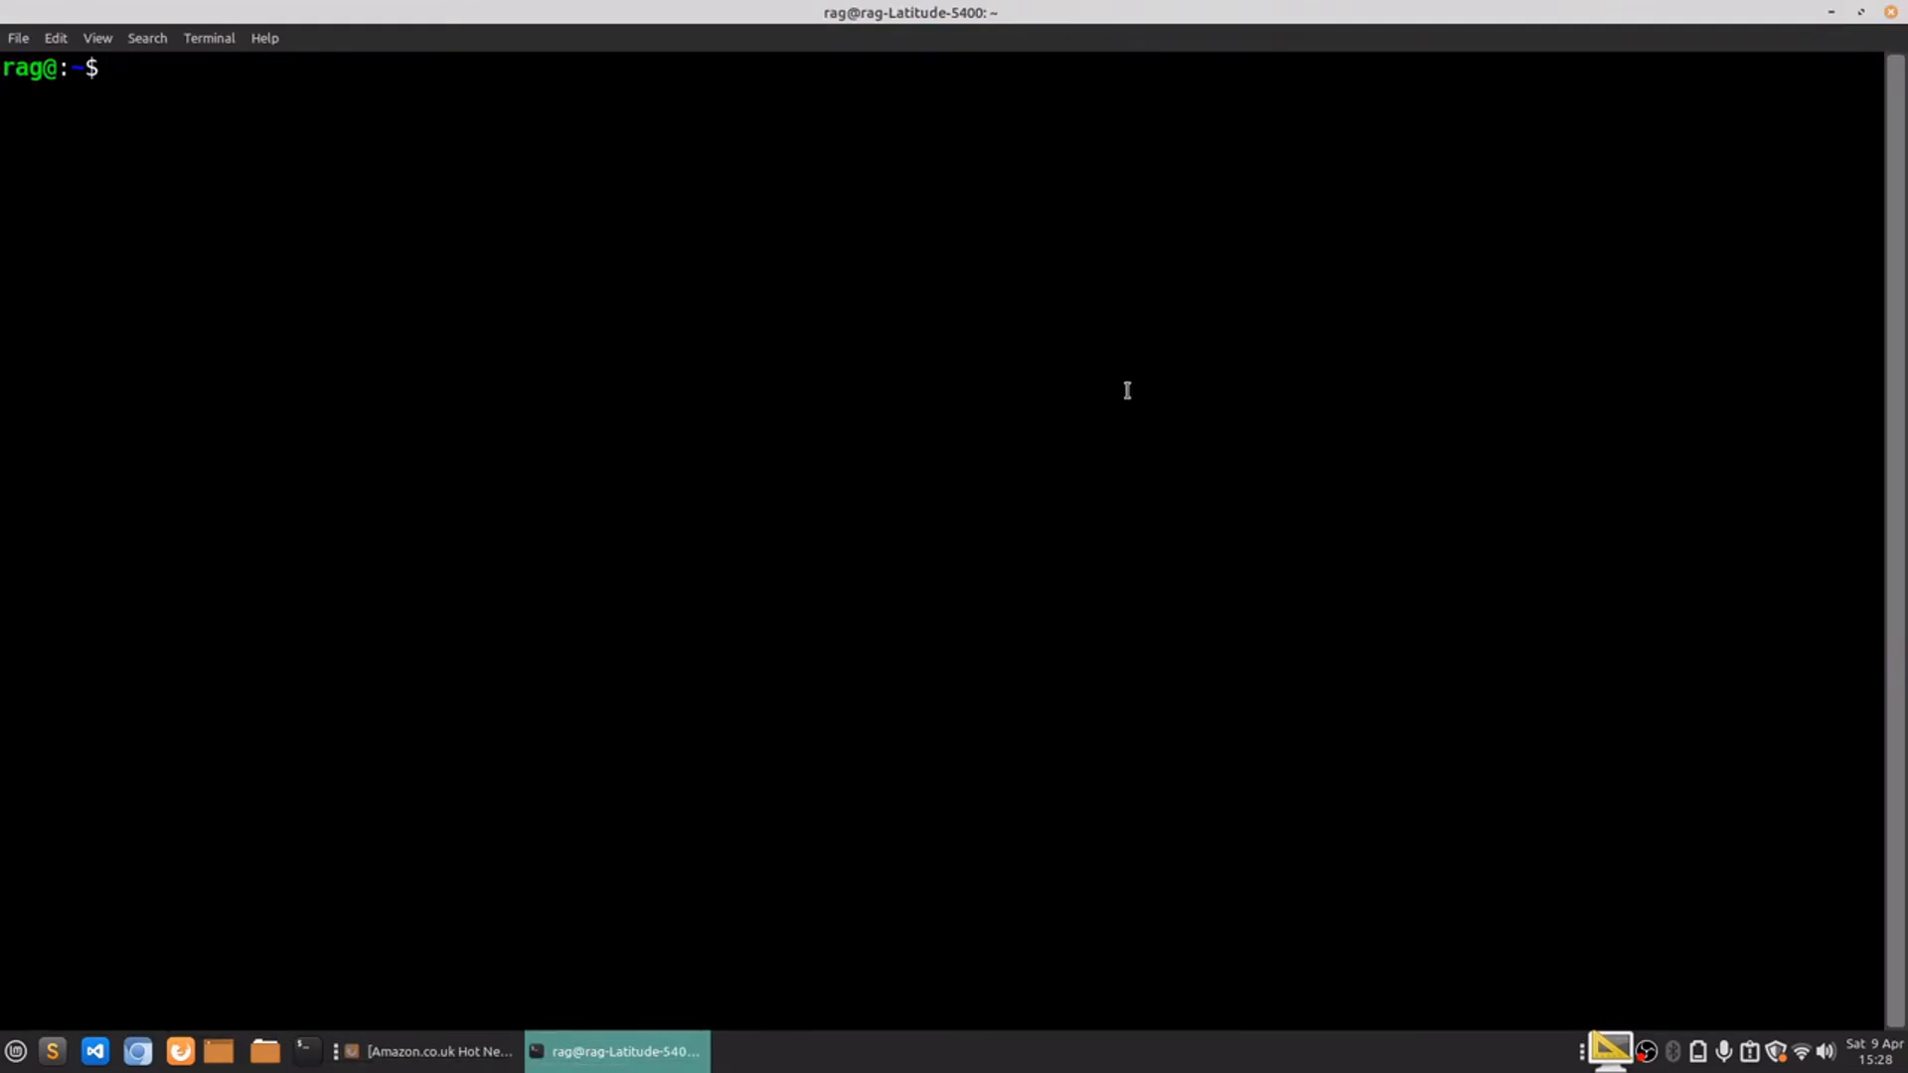
type("clear")
key("Return")
type("vim scraper1python.py")
key("Return")
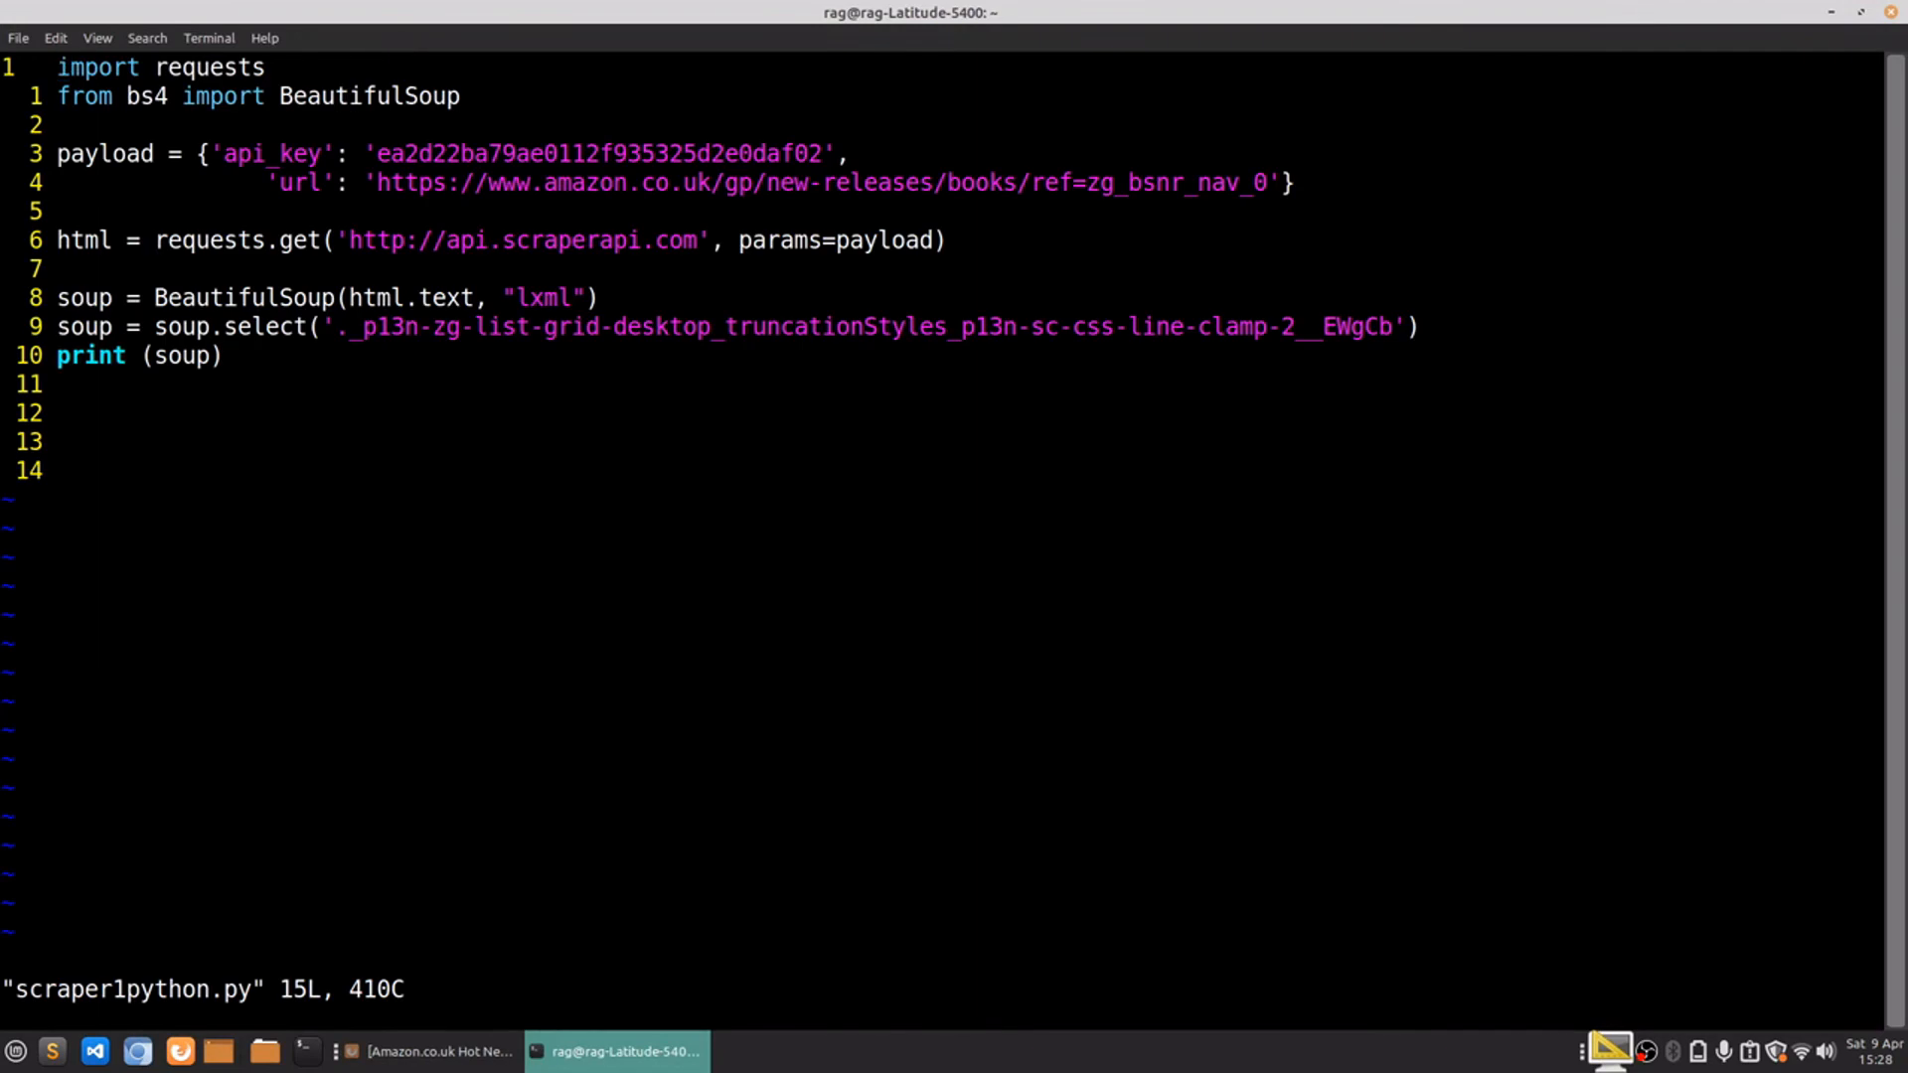
- Step through the import, requests call and BeautifulSoup lxml parsing lines
key("j")
key("j")
key("k")
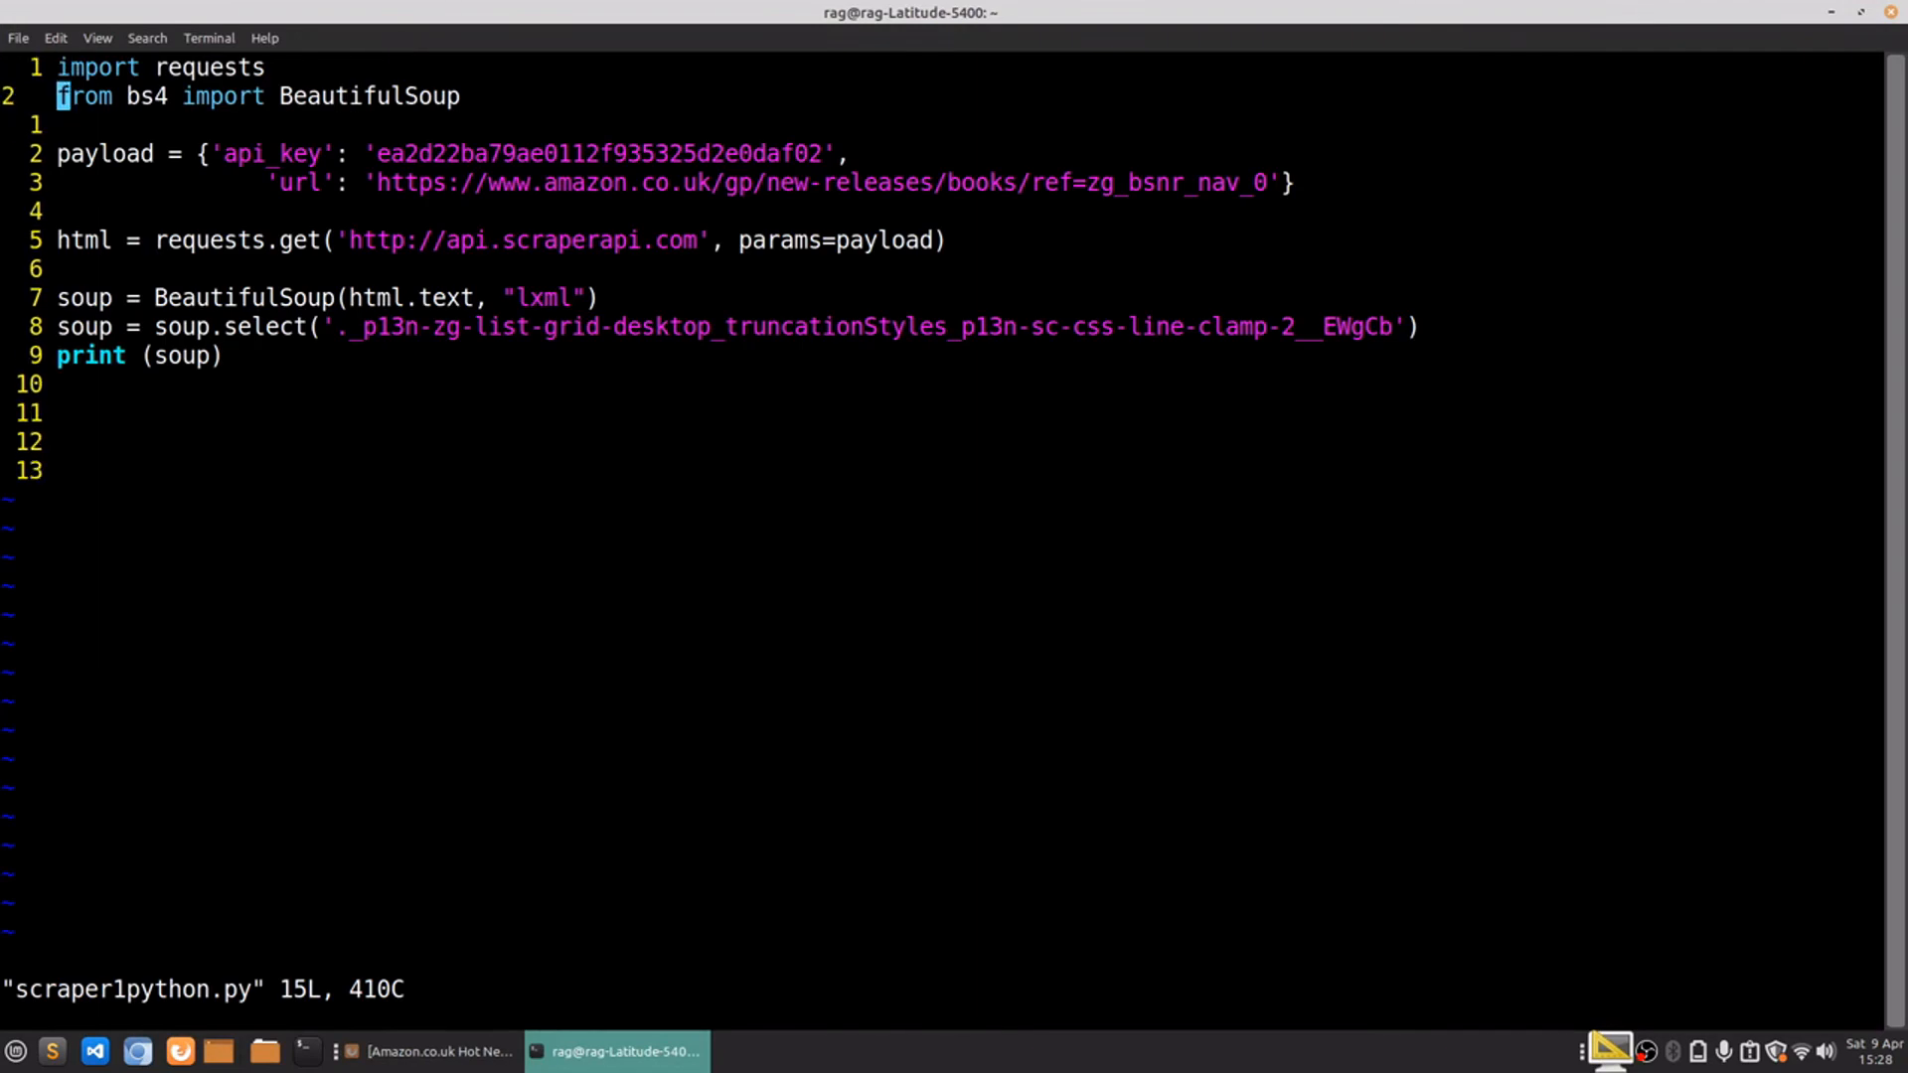
key("j")
key("j")
key("j")
key("j")
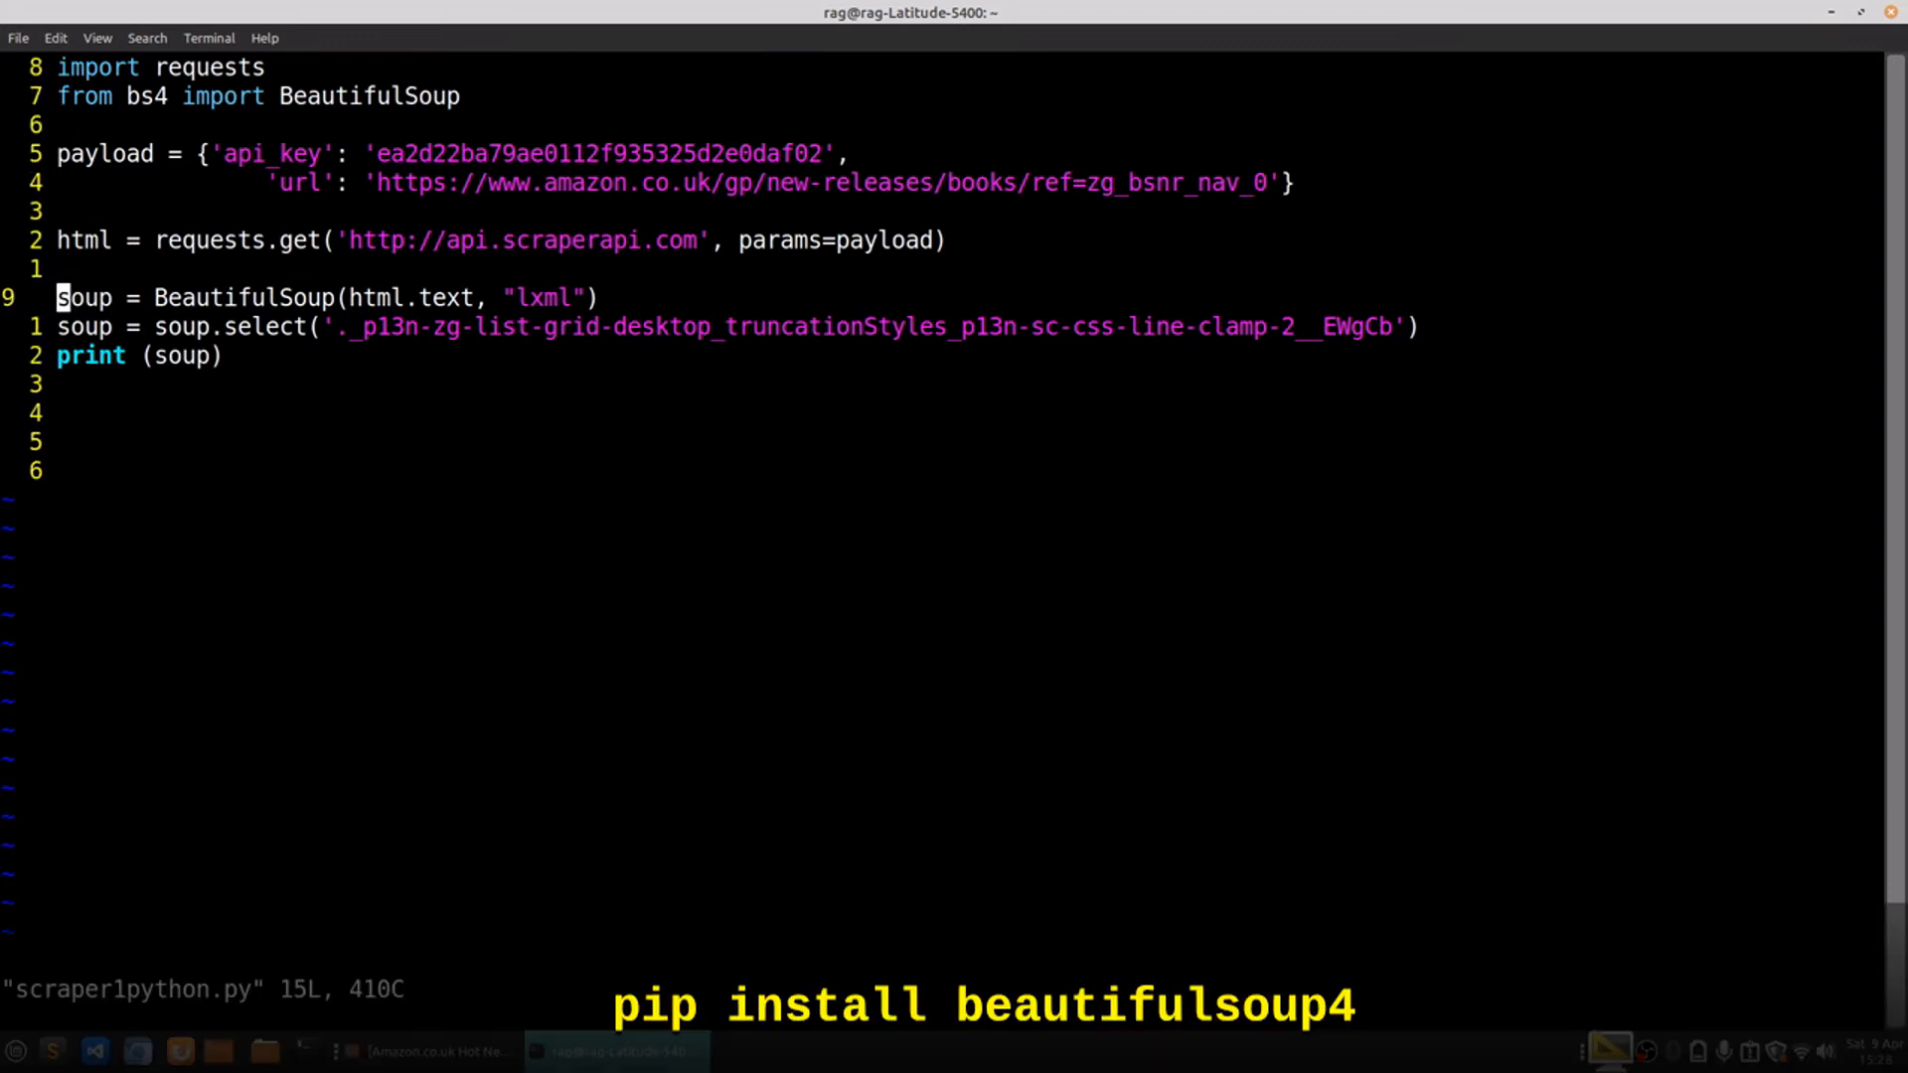
key("k")
key("k")
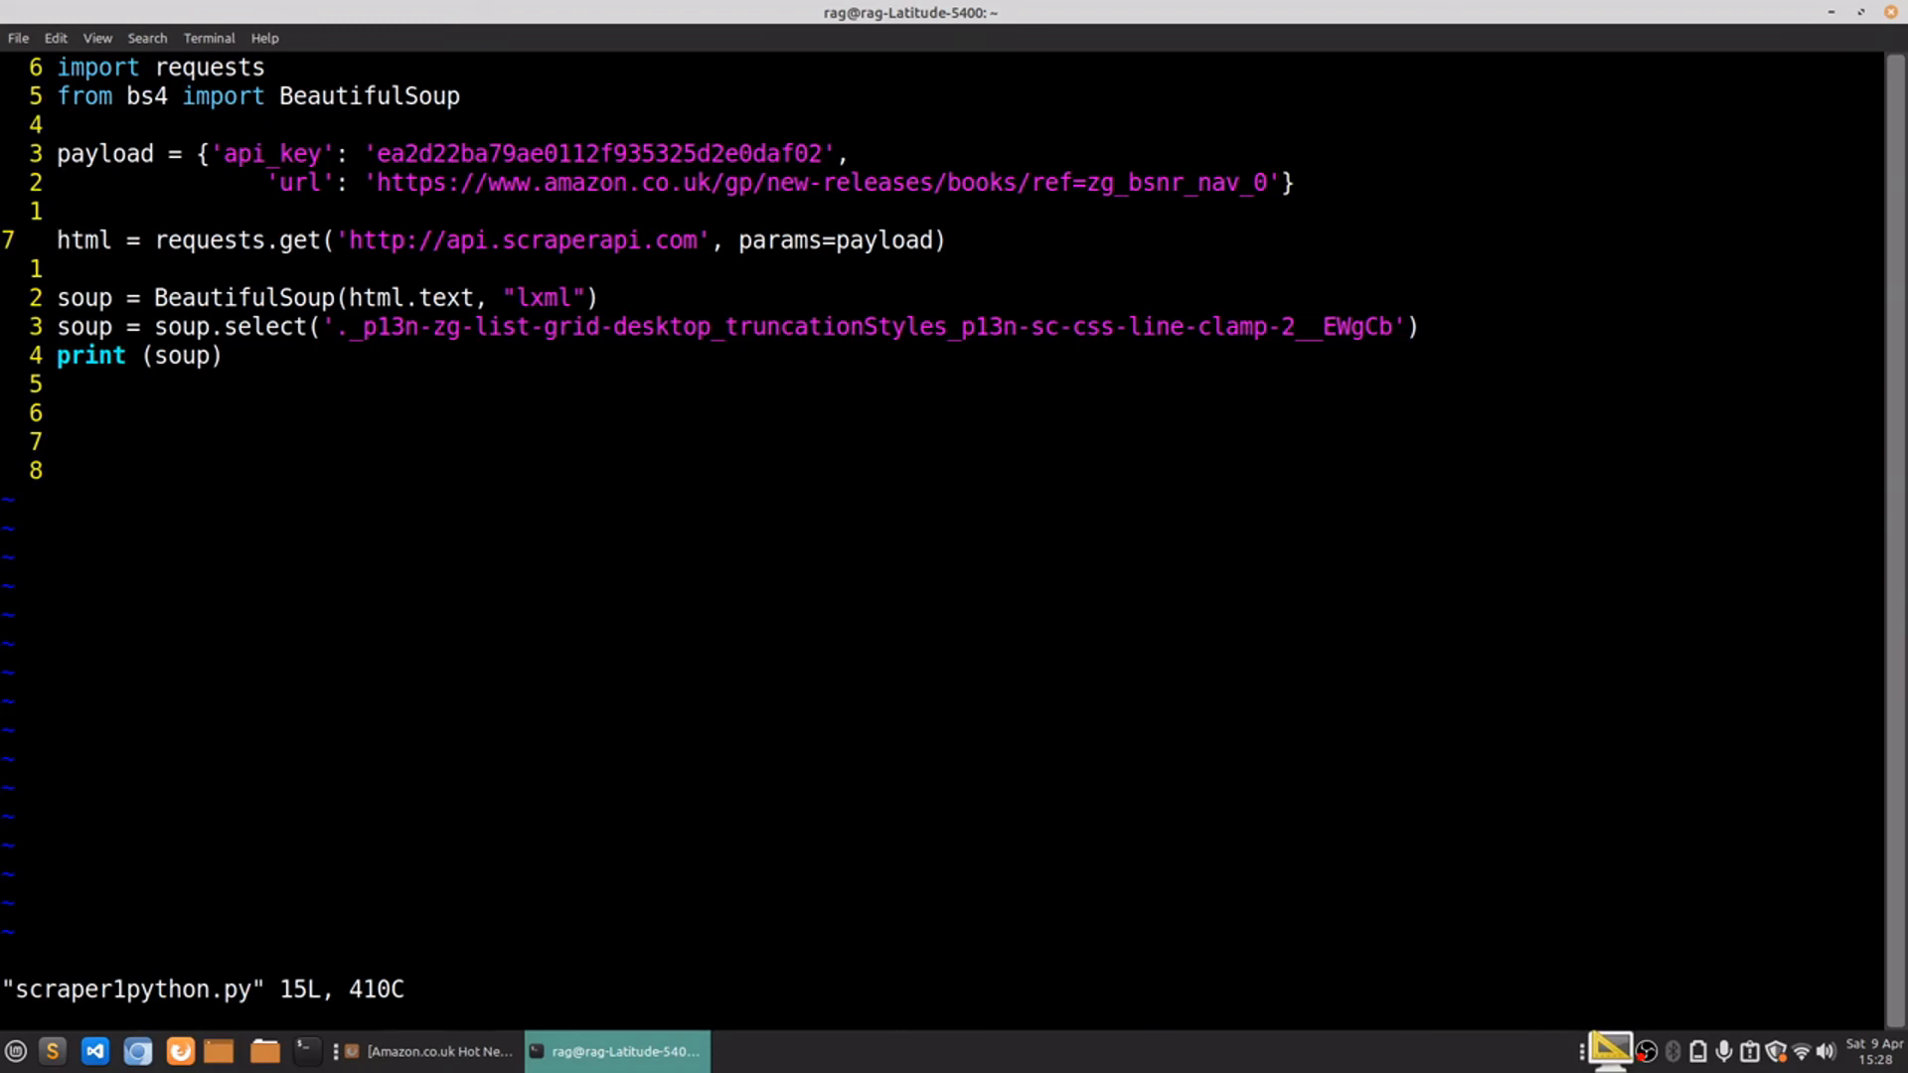
key("j")
key("j")
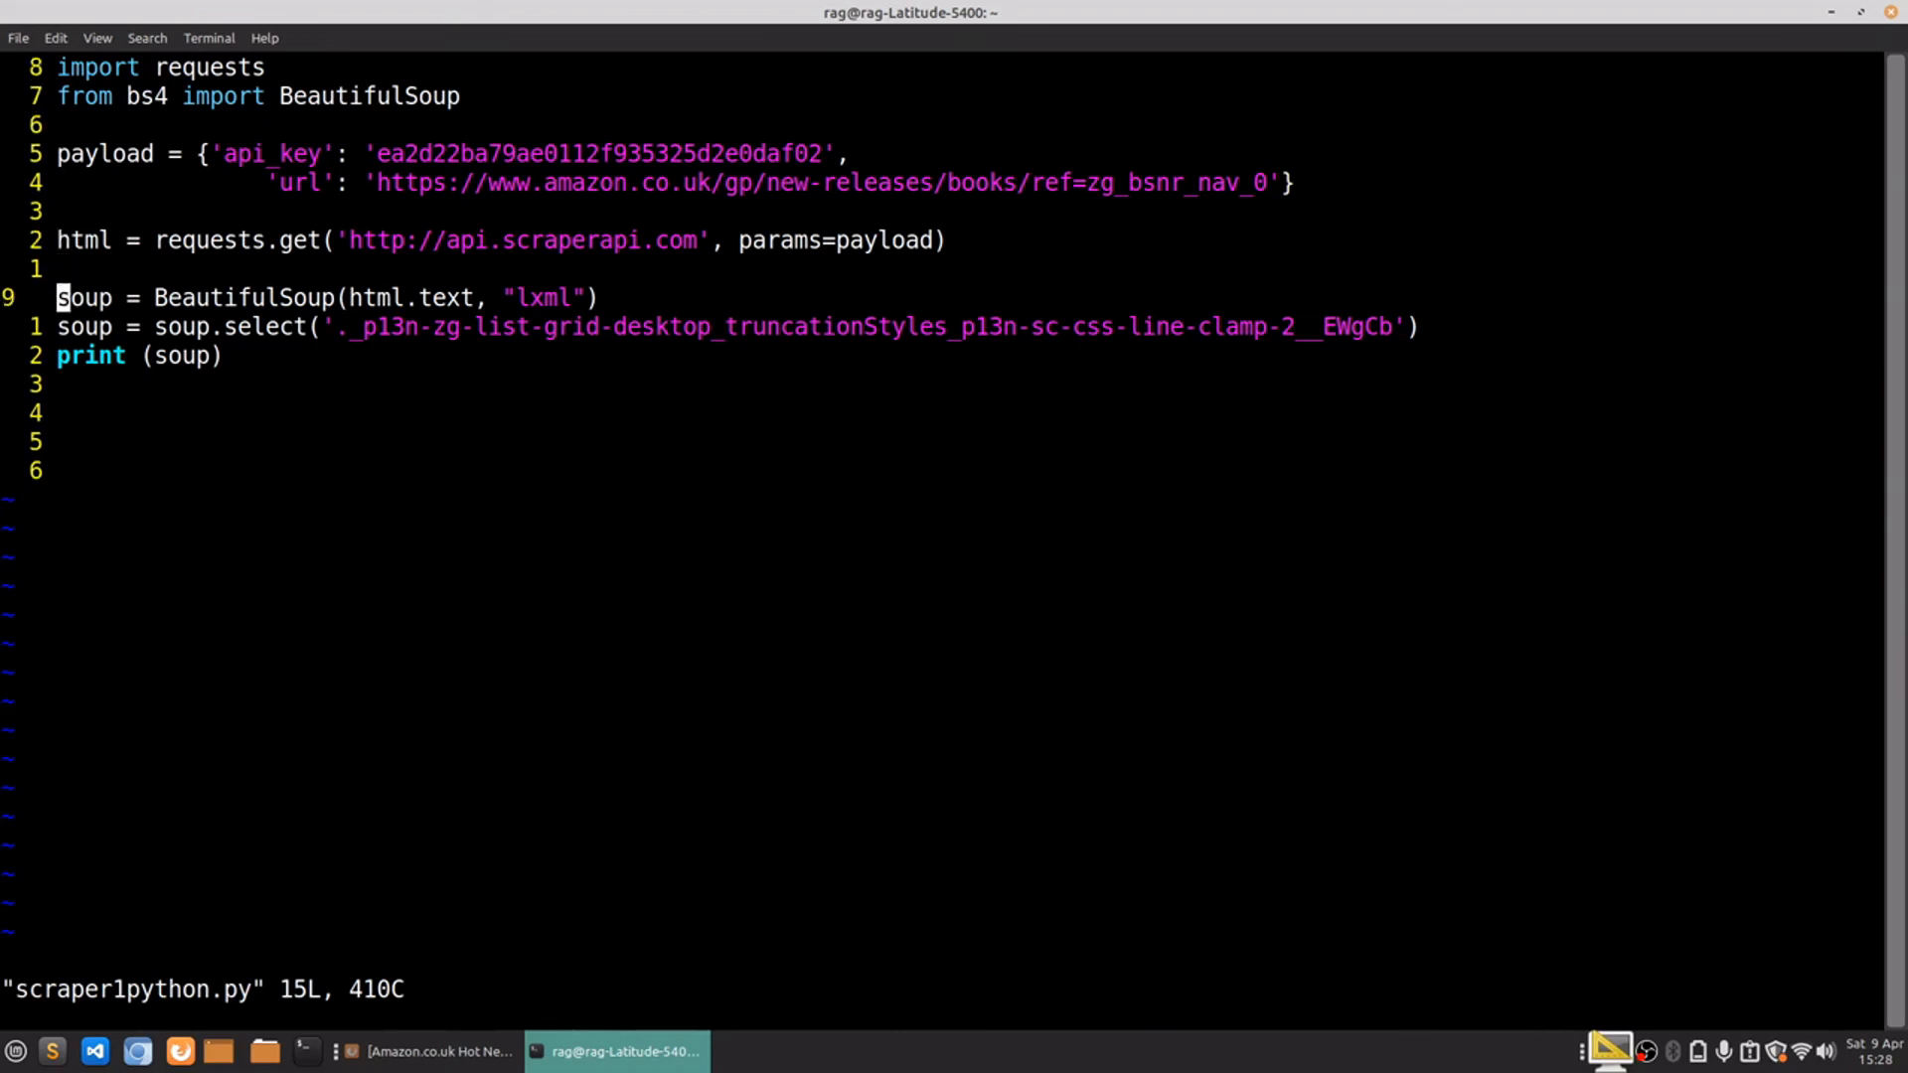
key("w")
key("w")
key("w")
key("w")
key("w")
key("l")
key("l")
key("b")
key("b")
key("b")
key("b")
key("b")
key("h")
key("h")
key("h")
key("h")
- Review the book-title class selector on the select line and move to the print line
key("j")
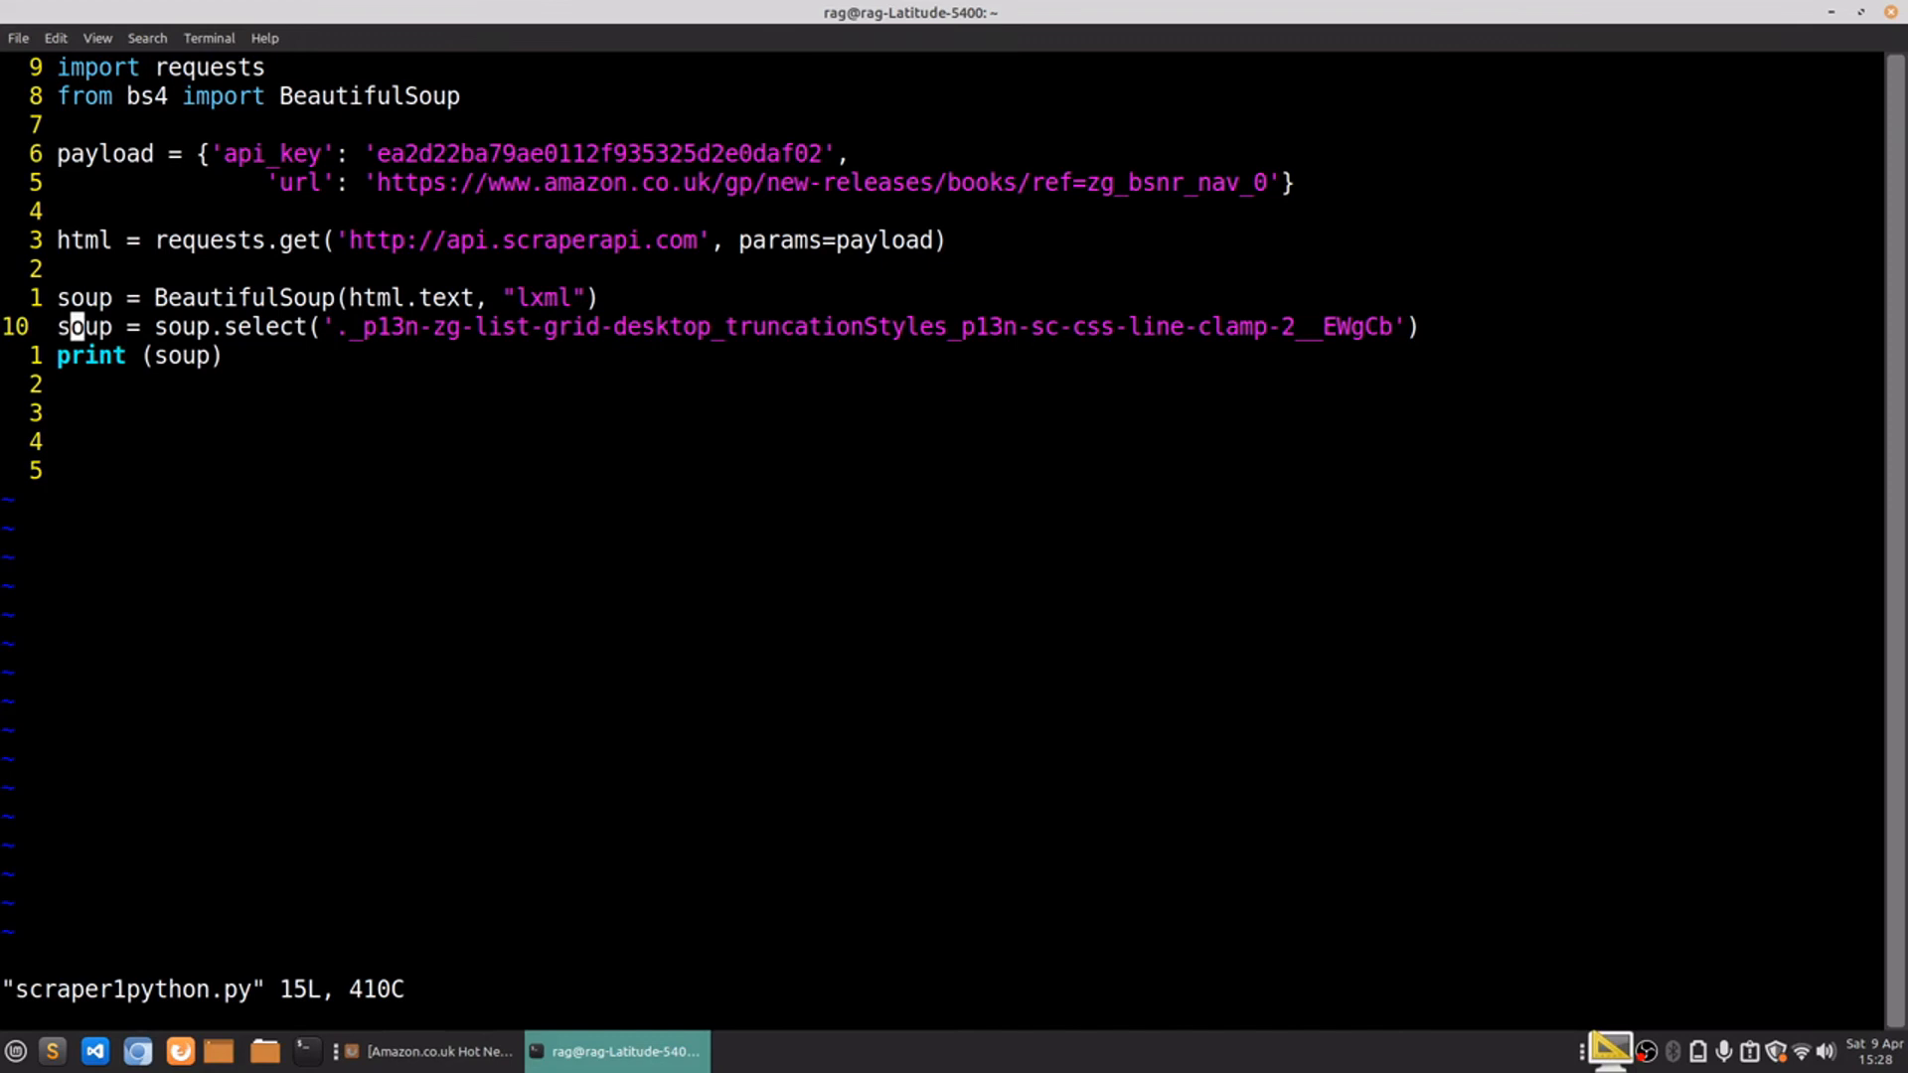
key("l")
key("w")
key("w")
key("w")
key("w")
key("w")
key("l")
key("l")
key("h")
key("h")
key("h")
key("h")
key("i")
key("l")
key("w")
key("w")
key("w")
key("w")
key("w")
key("j")
key("0")
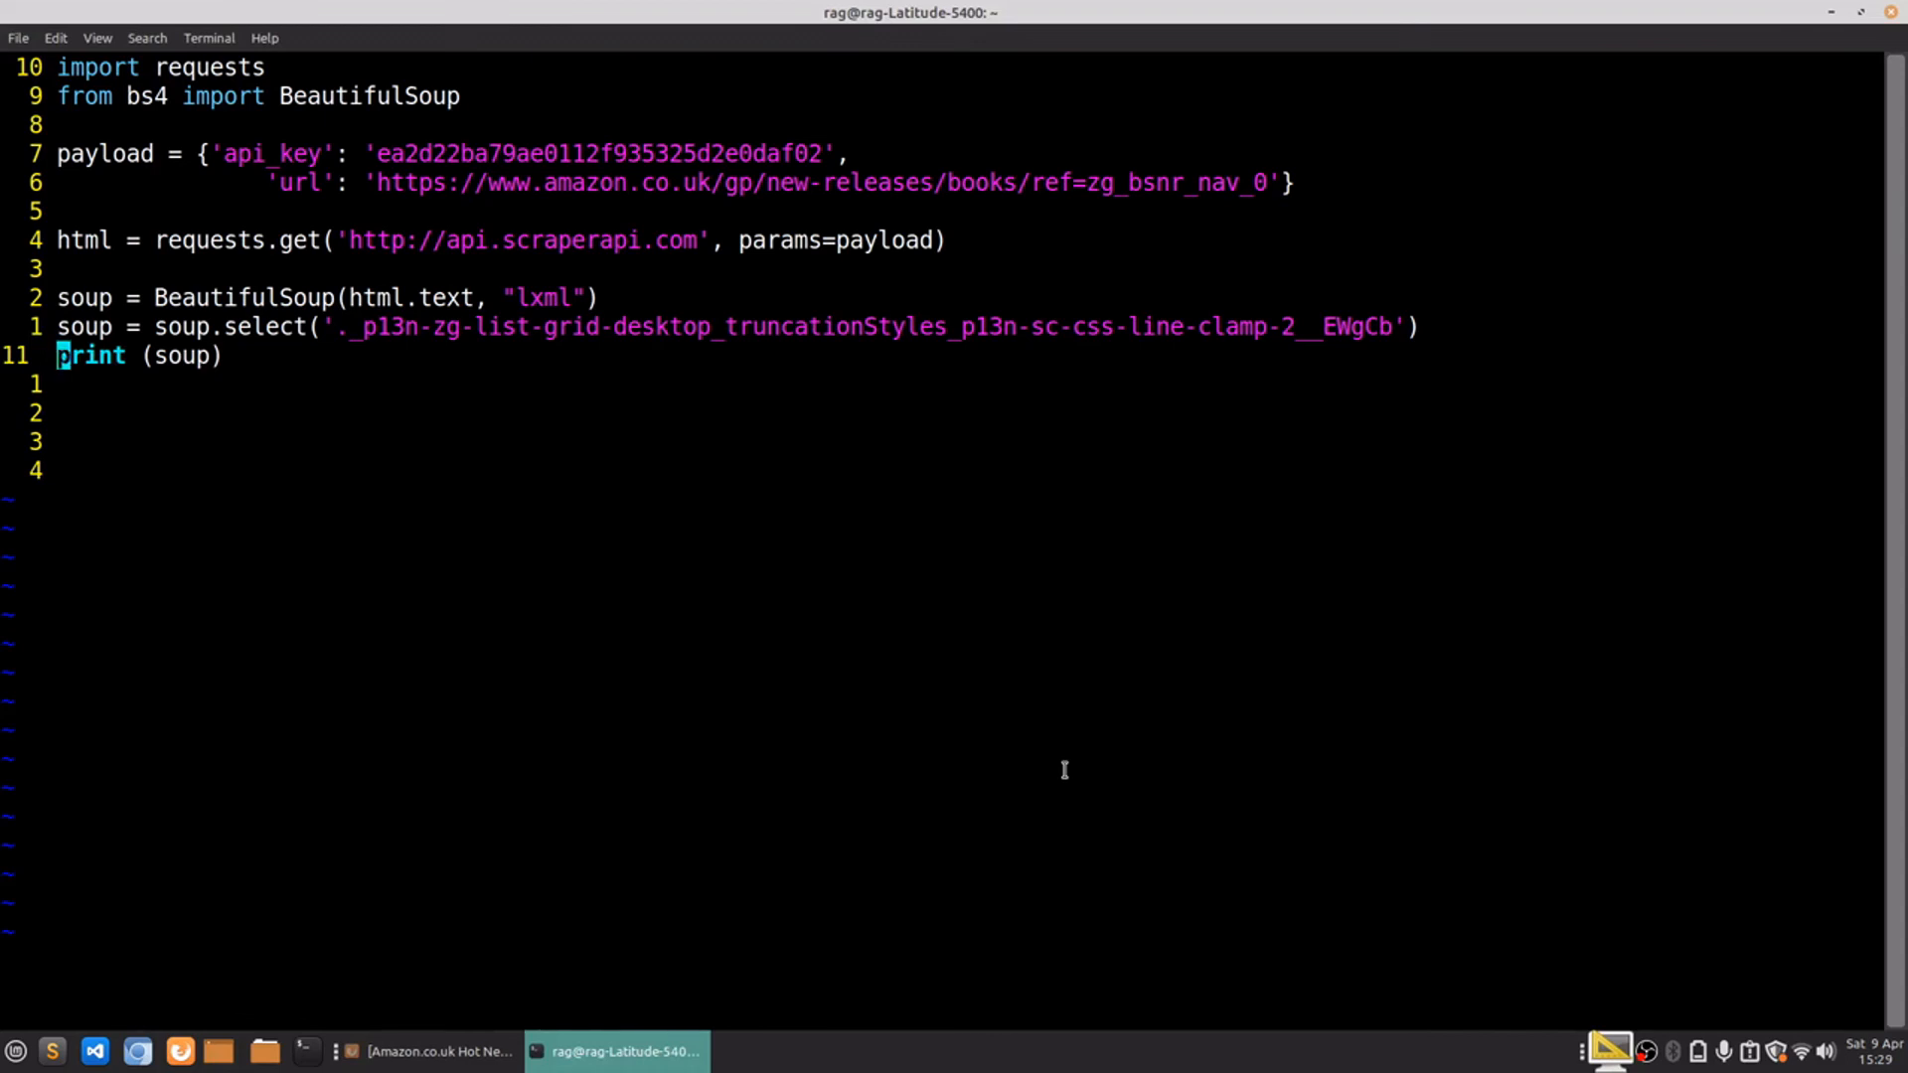
type(":wq")
- Save and exit the script, briefly reopen it in vim and quit without changes
key("Return")
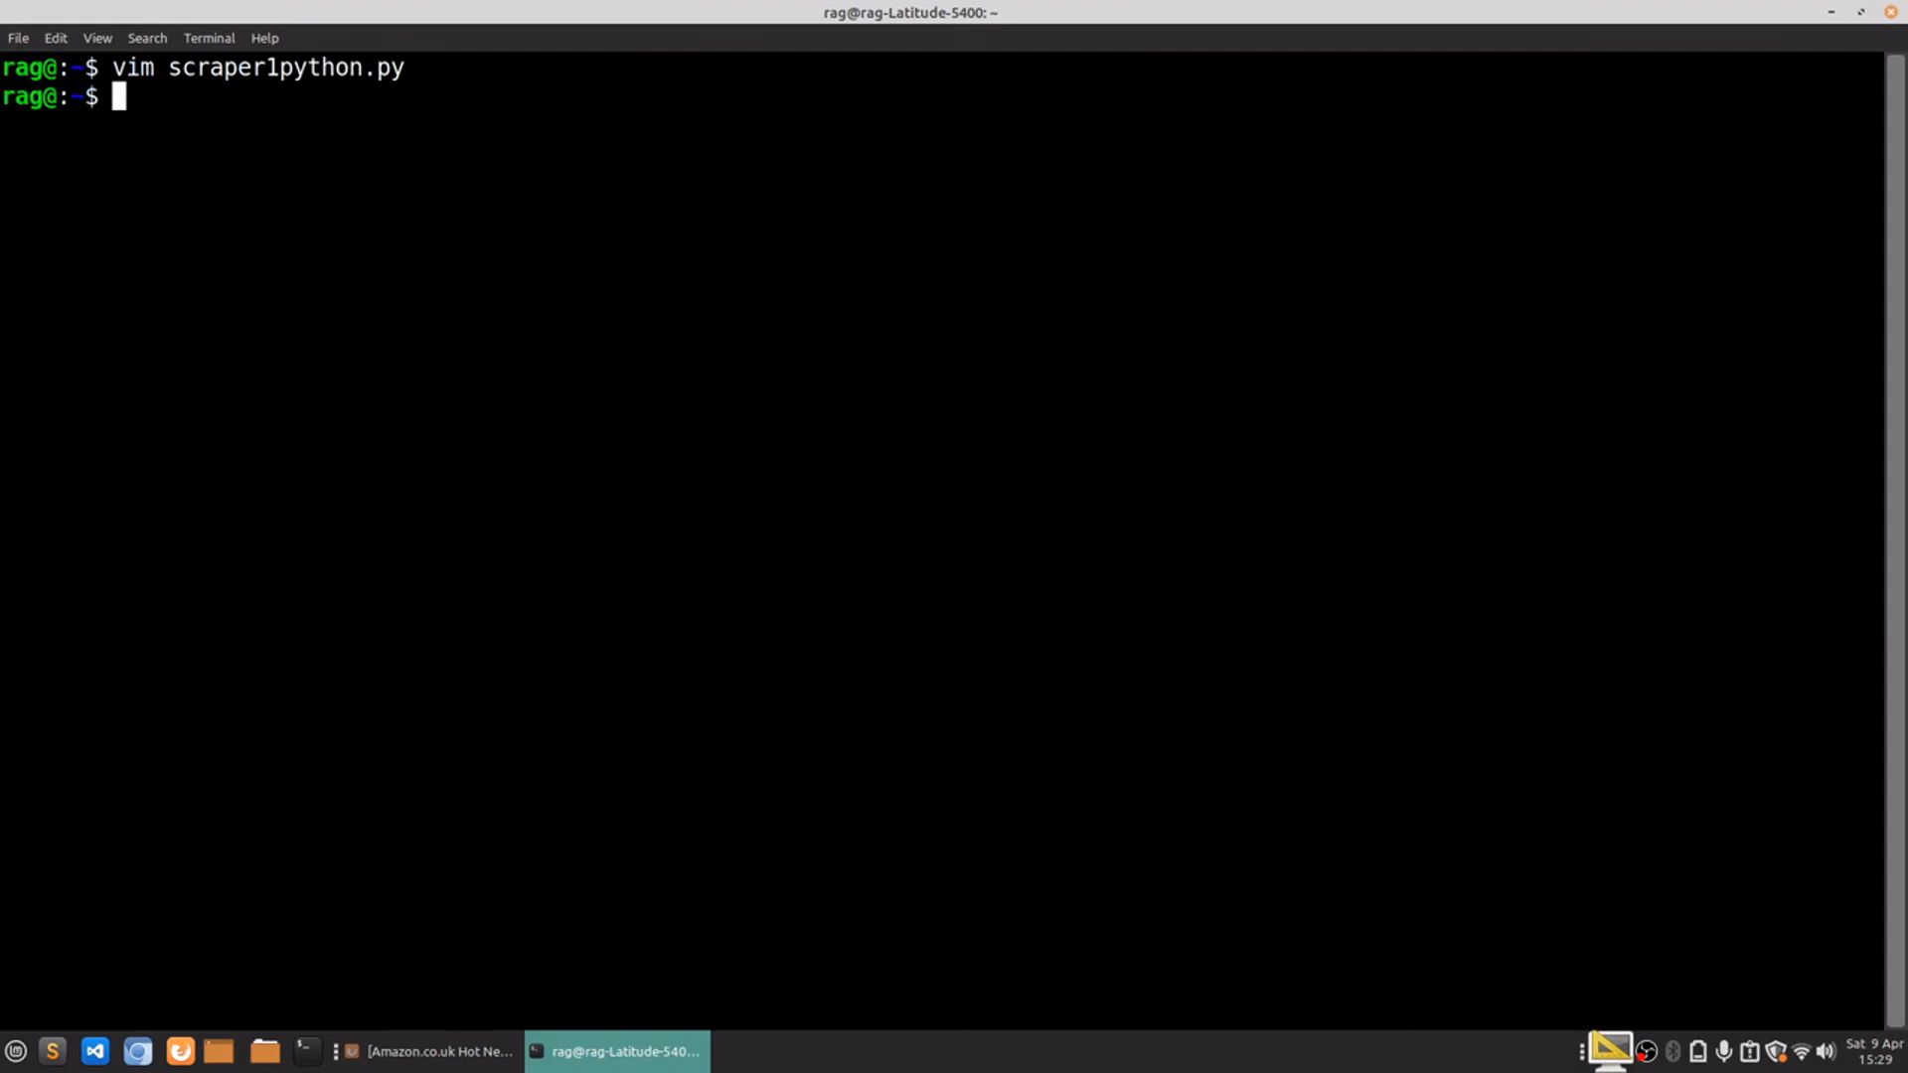
type("clear")
key("Up")
key("Return")
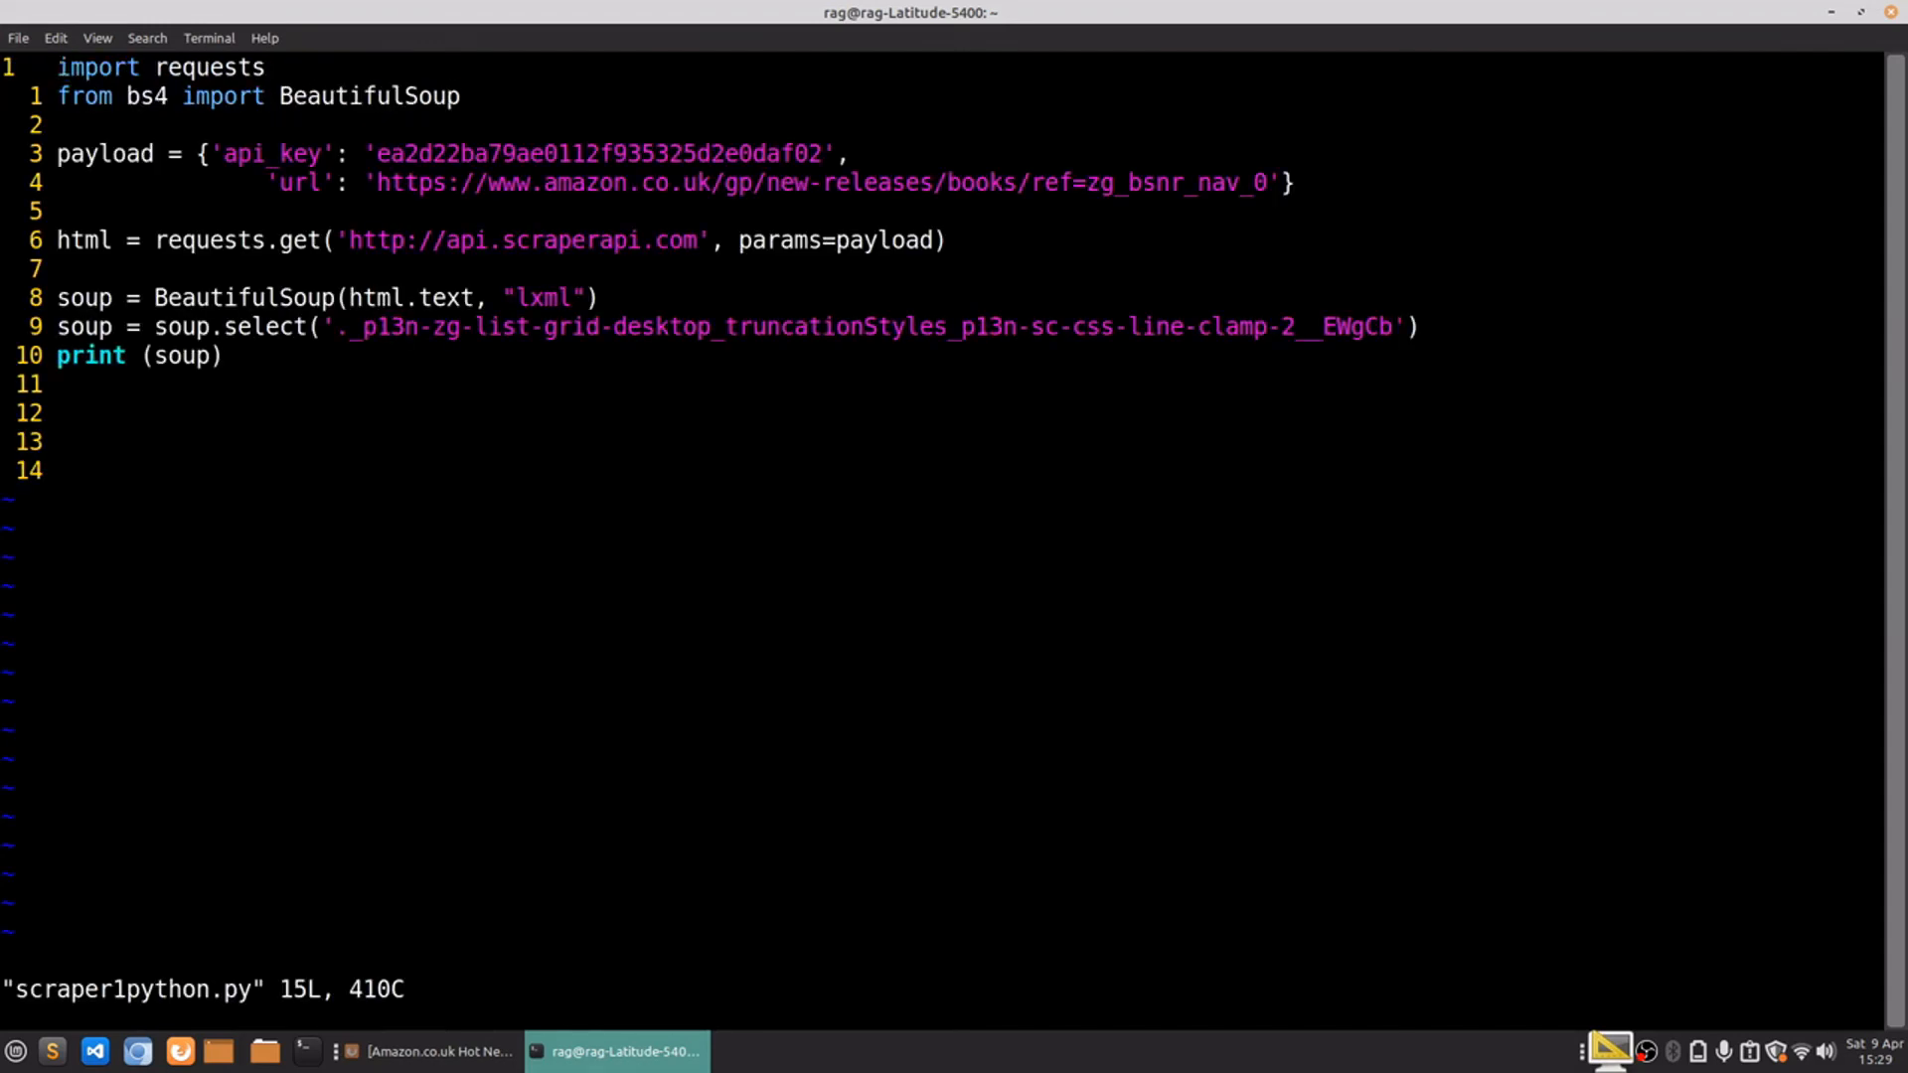
type(":q")
key("Return")
- Recall python3 scraper1python.py from history and run it, printing the book-title divs
key("Up")
key("Up")
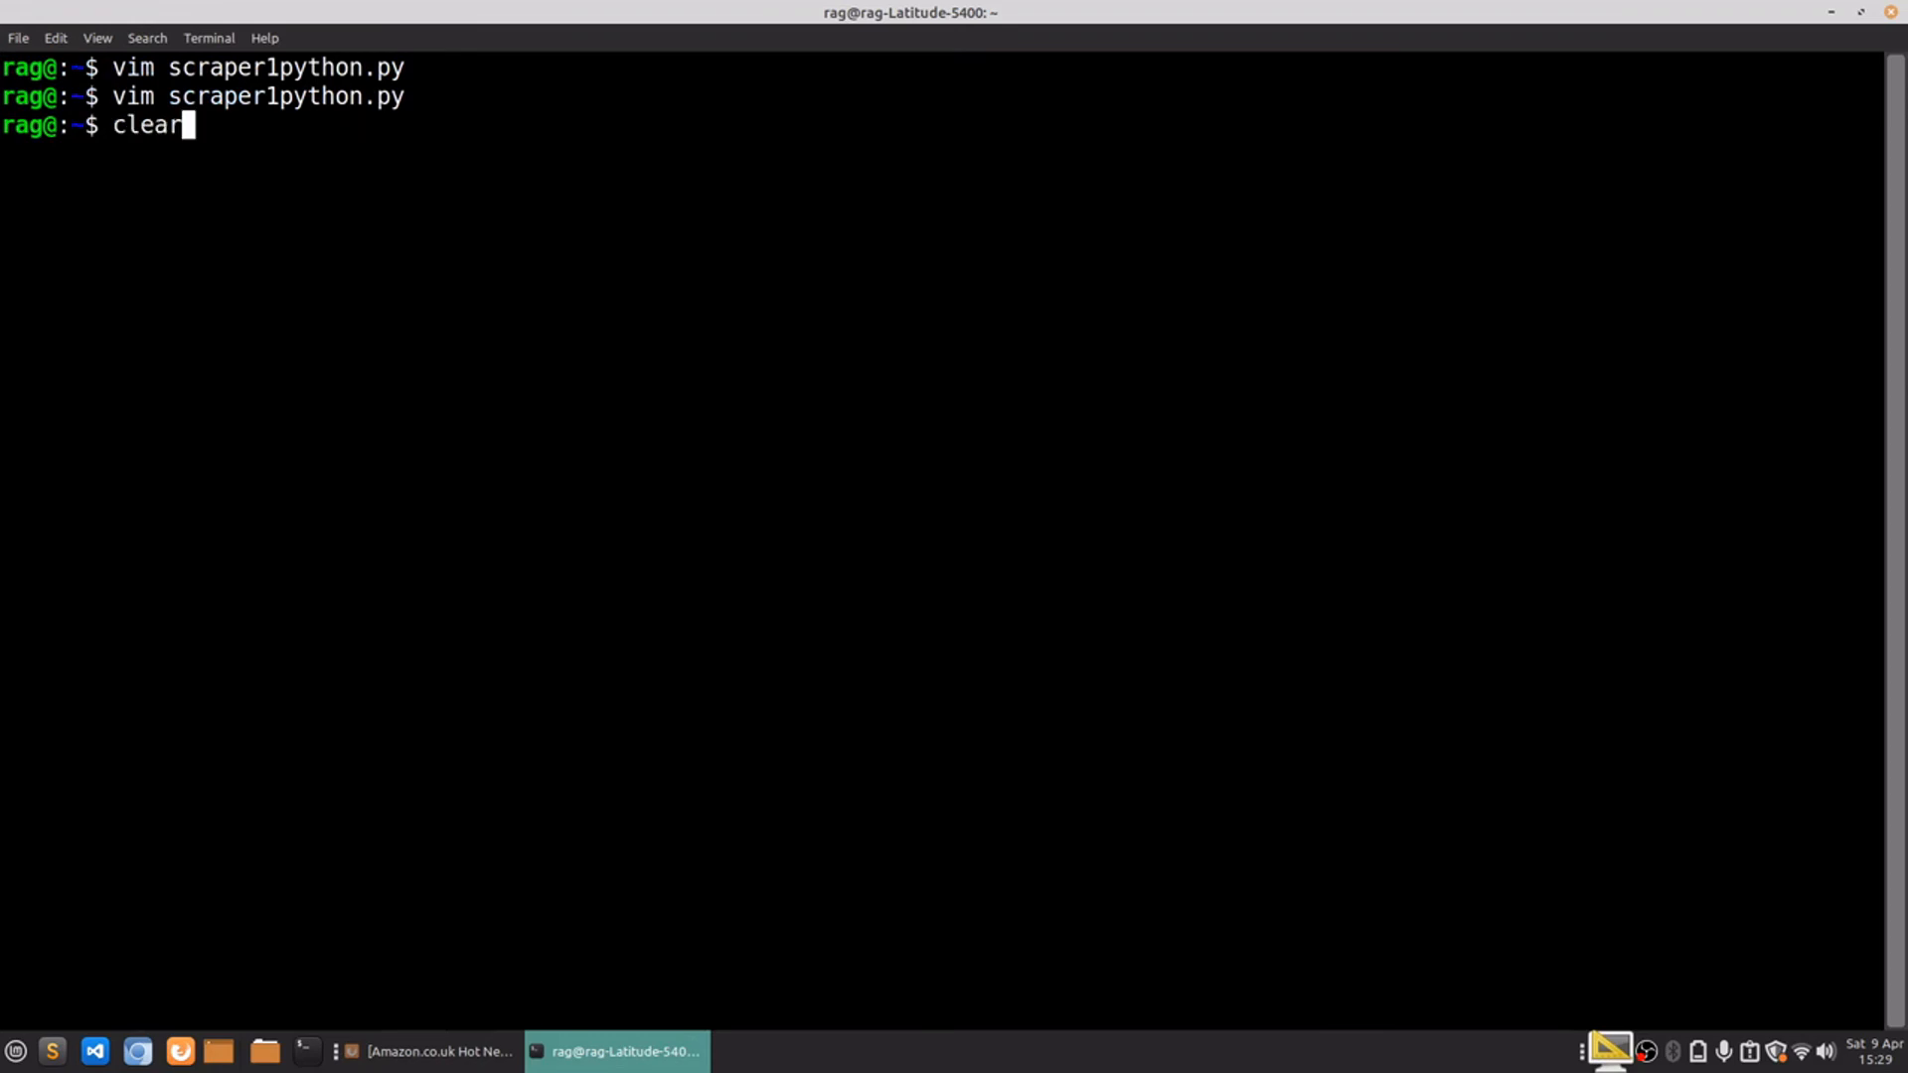
key("Down")
key("Up")
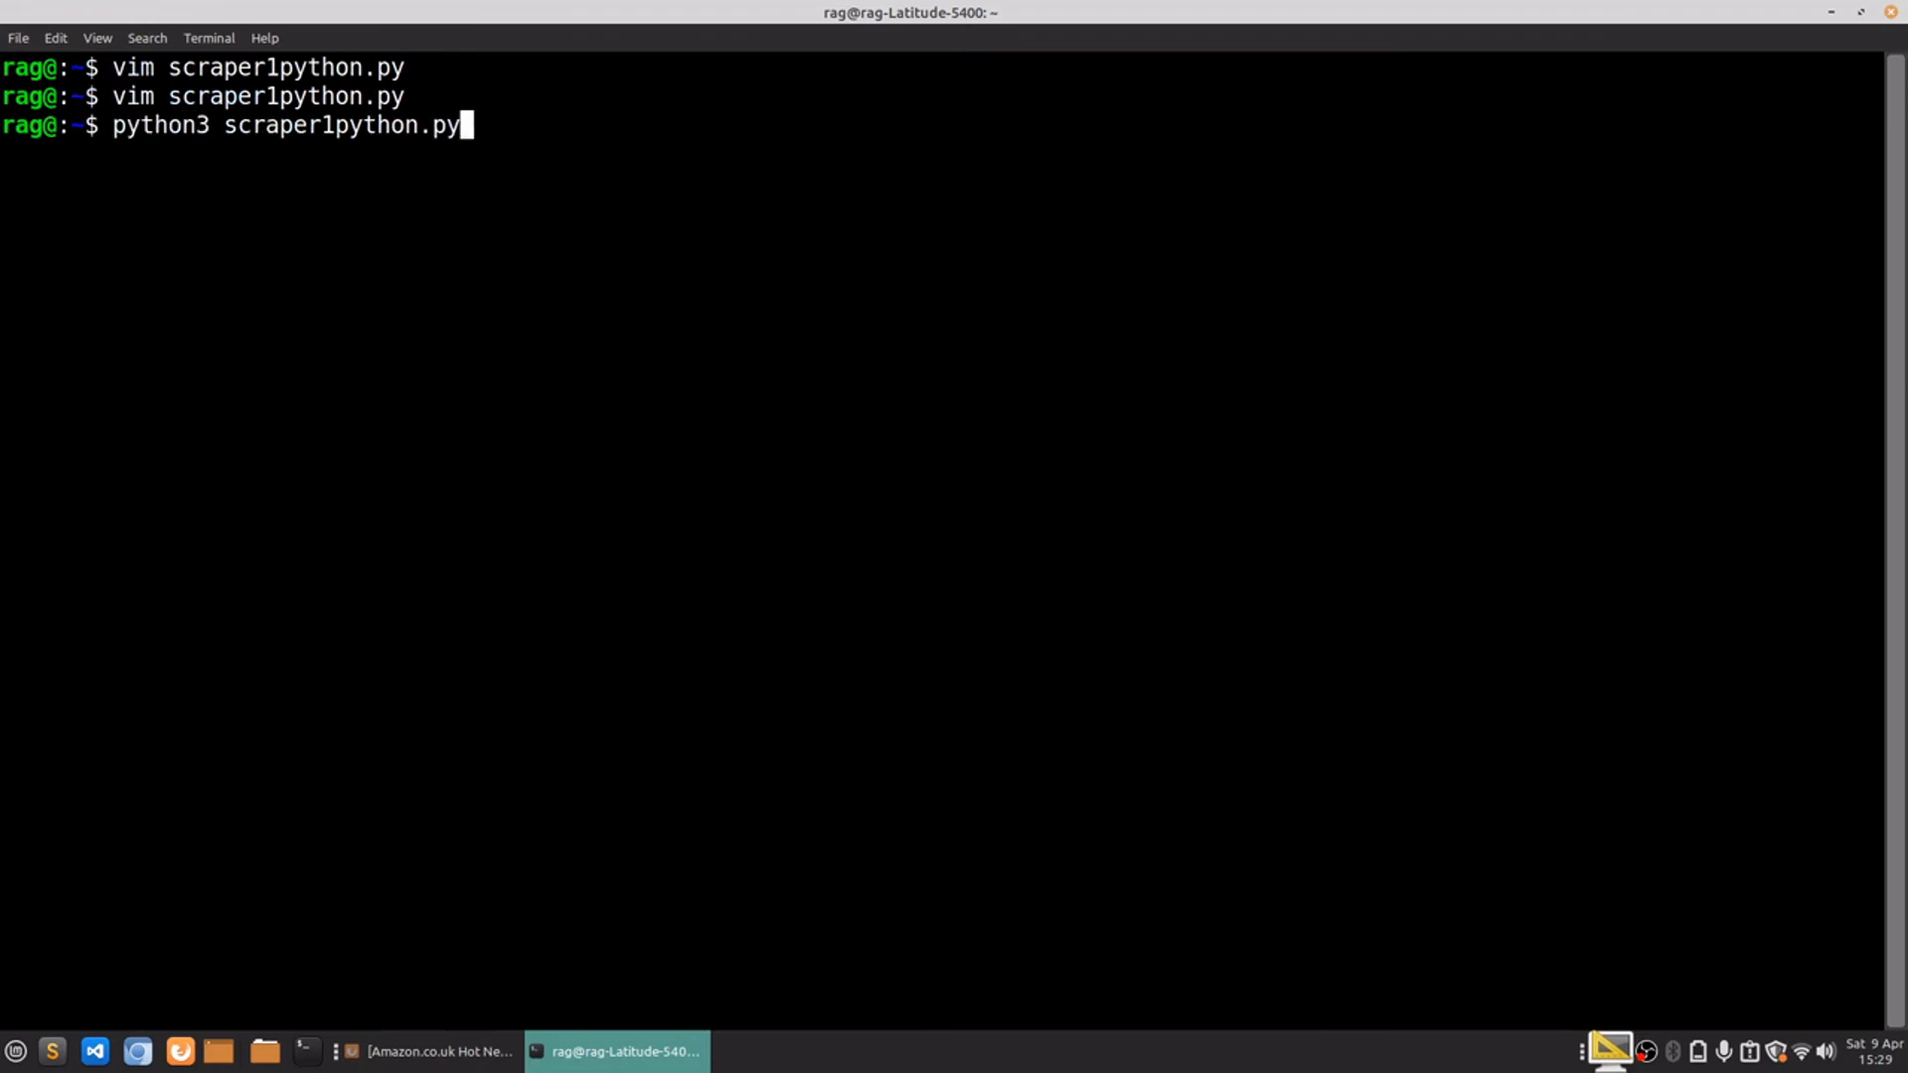
key("Return")
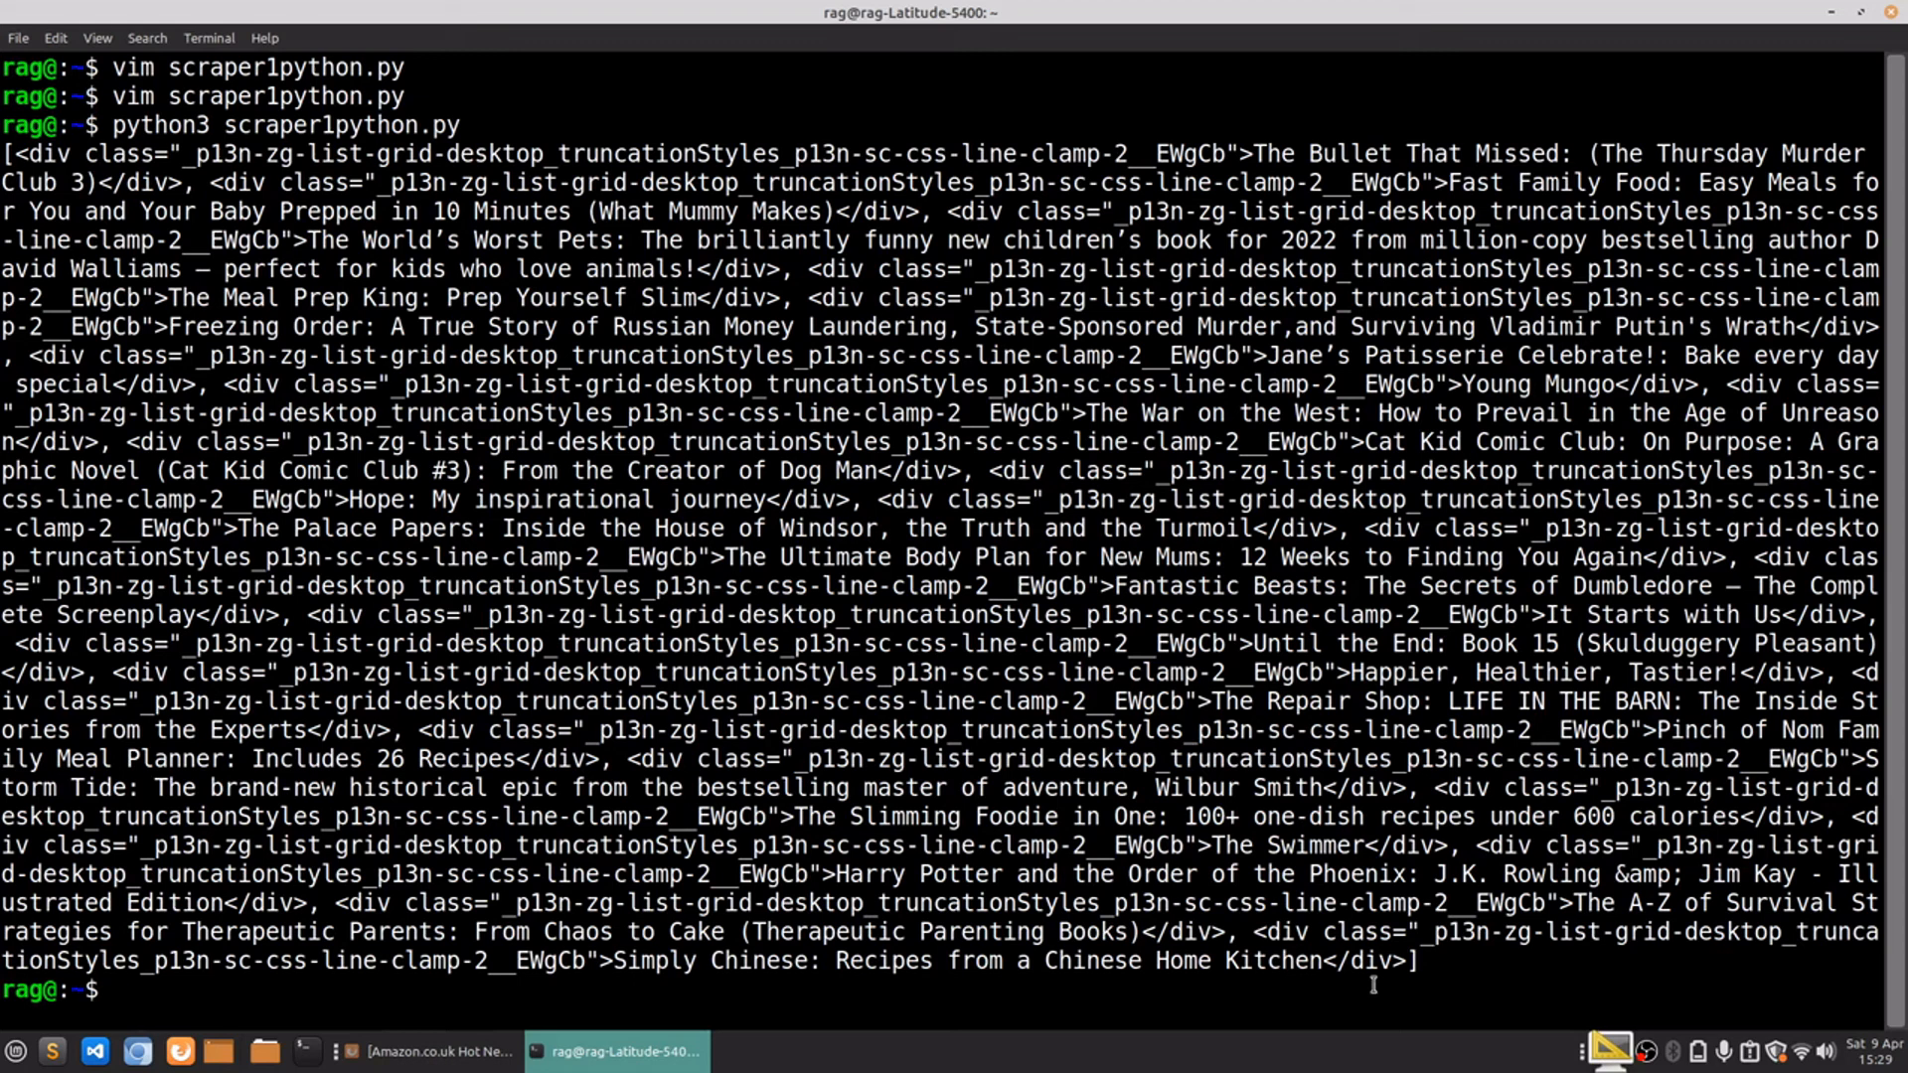
mouse_move(1423, 972)
left_mouse_down()
mouse_move(778, 875)
mouse_move(12, 154)
left_mouse_up()
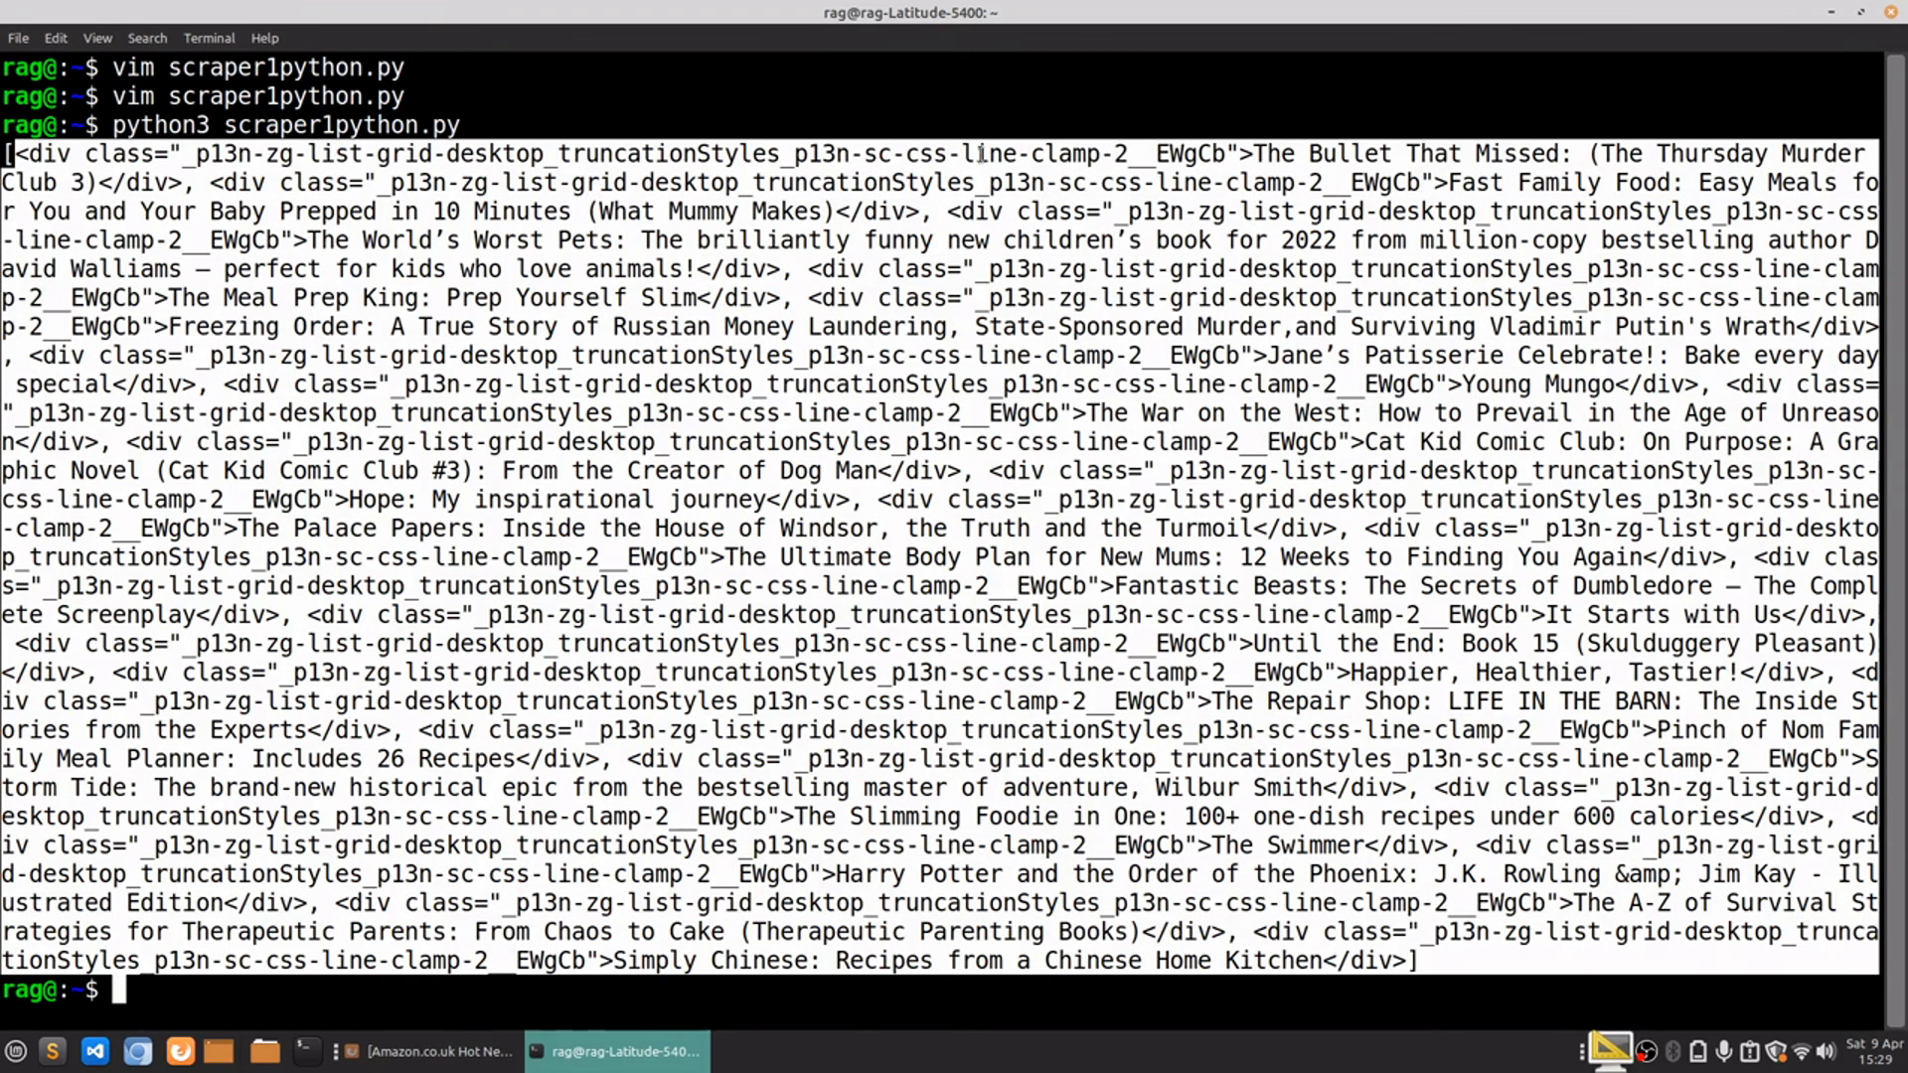
left_click(1132, 154)
mouse_move(1260, 153)
left_mouse_down()
mouse_move(1585, 154)
mouse_move(1555, 212)
left_mouse_up()
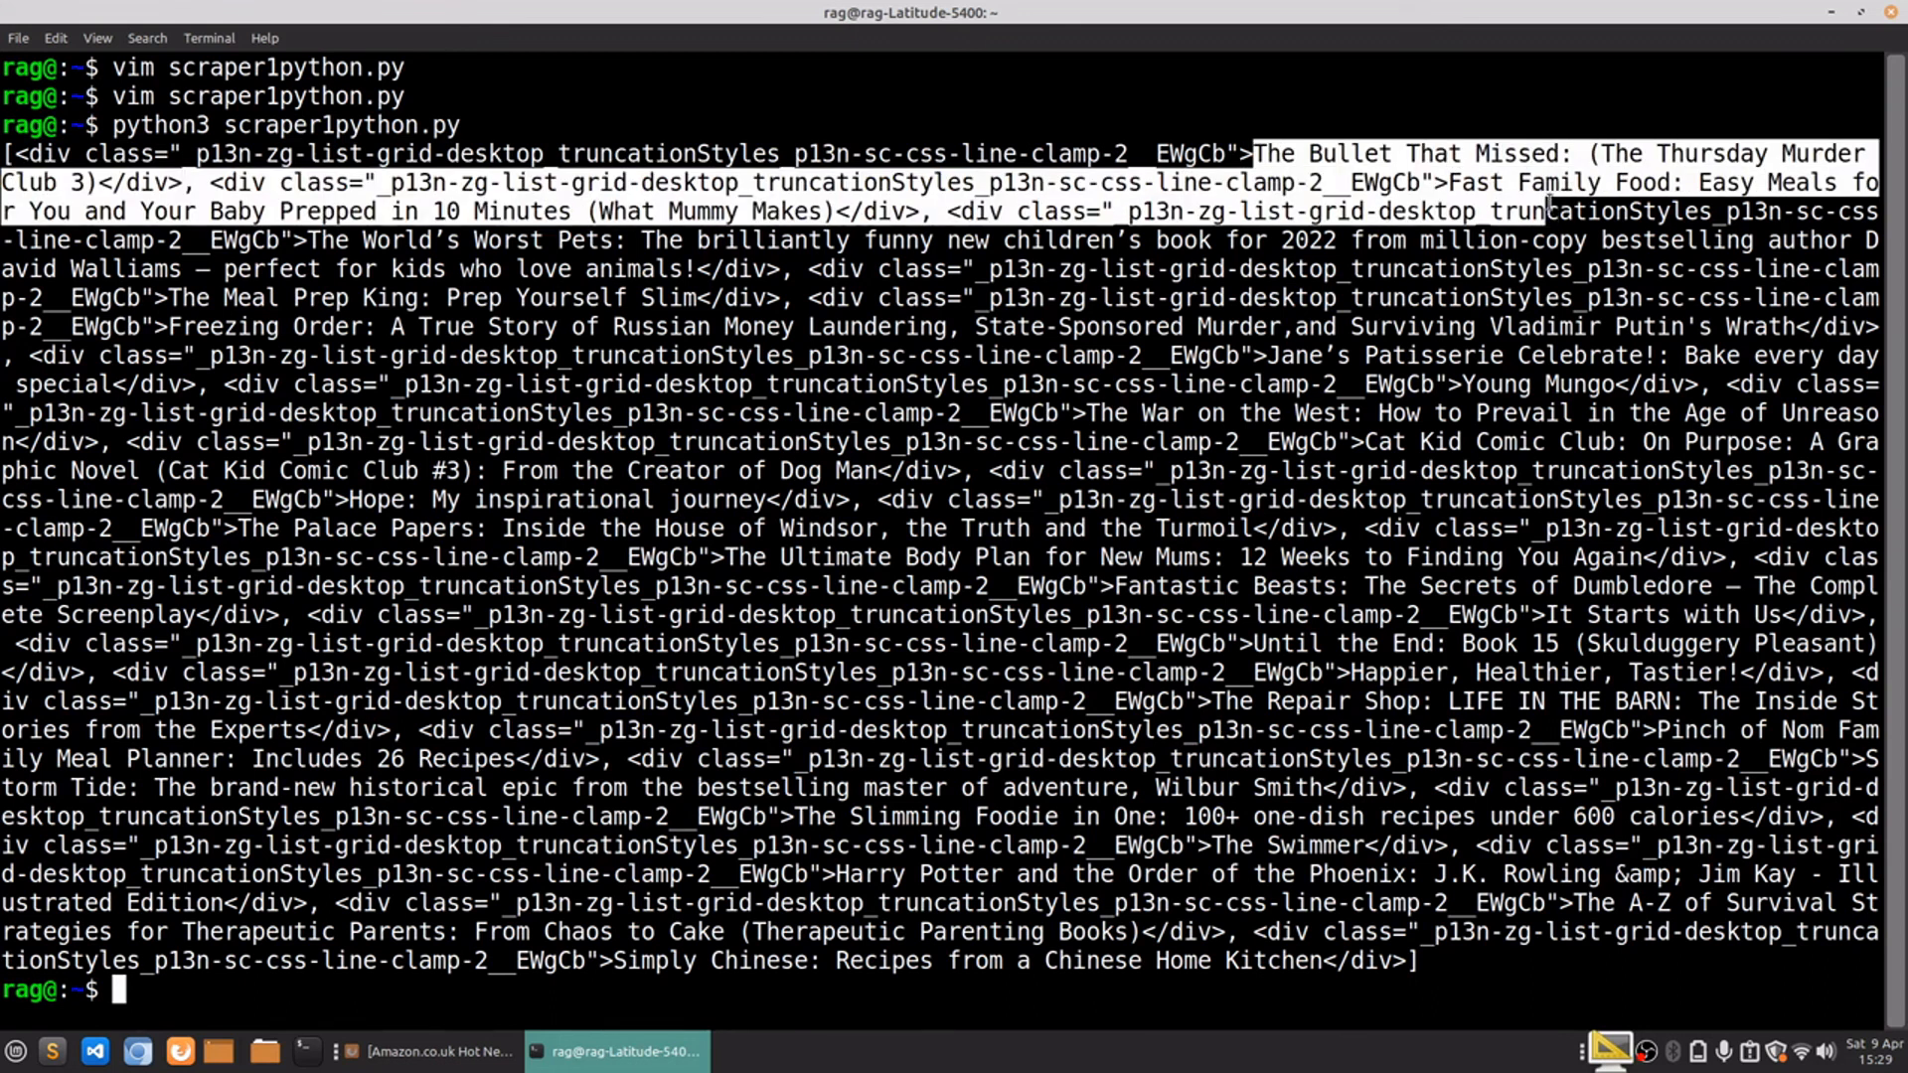
left_click(1511, 178)
double_click(1476, 181)
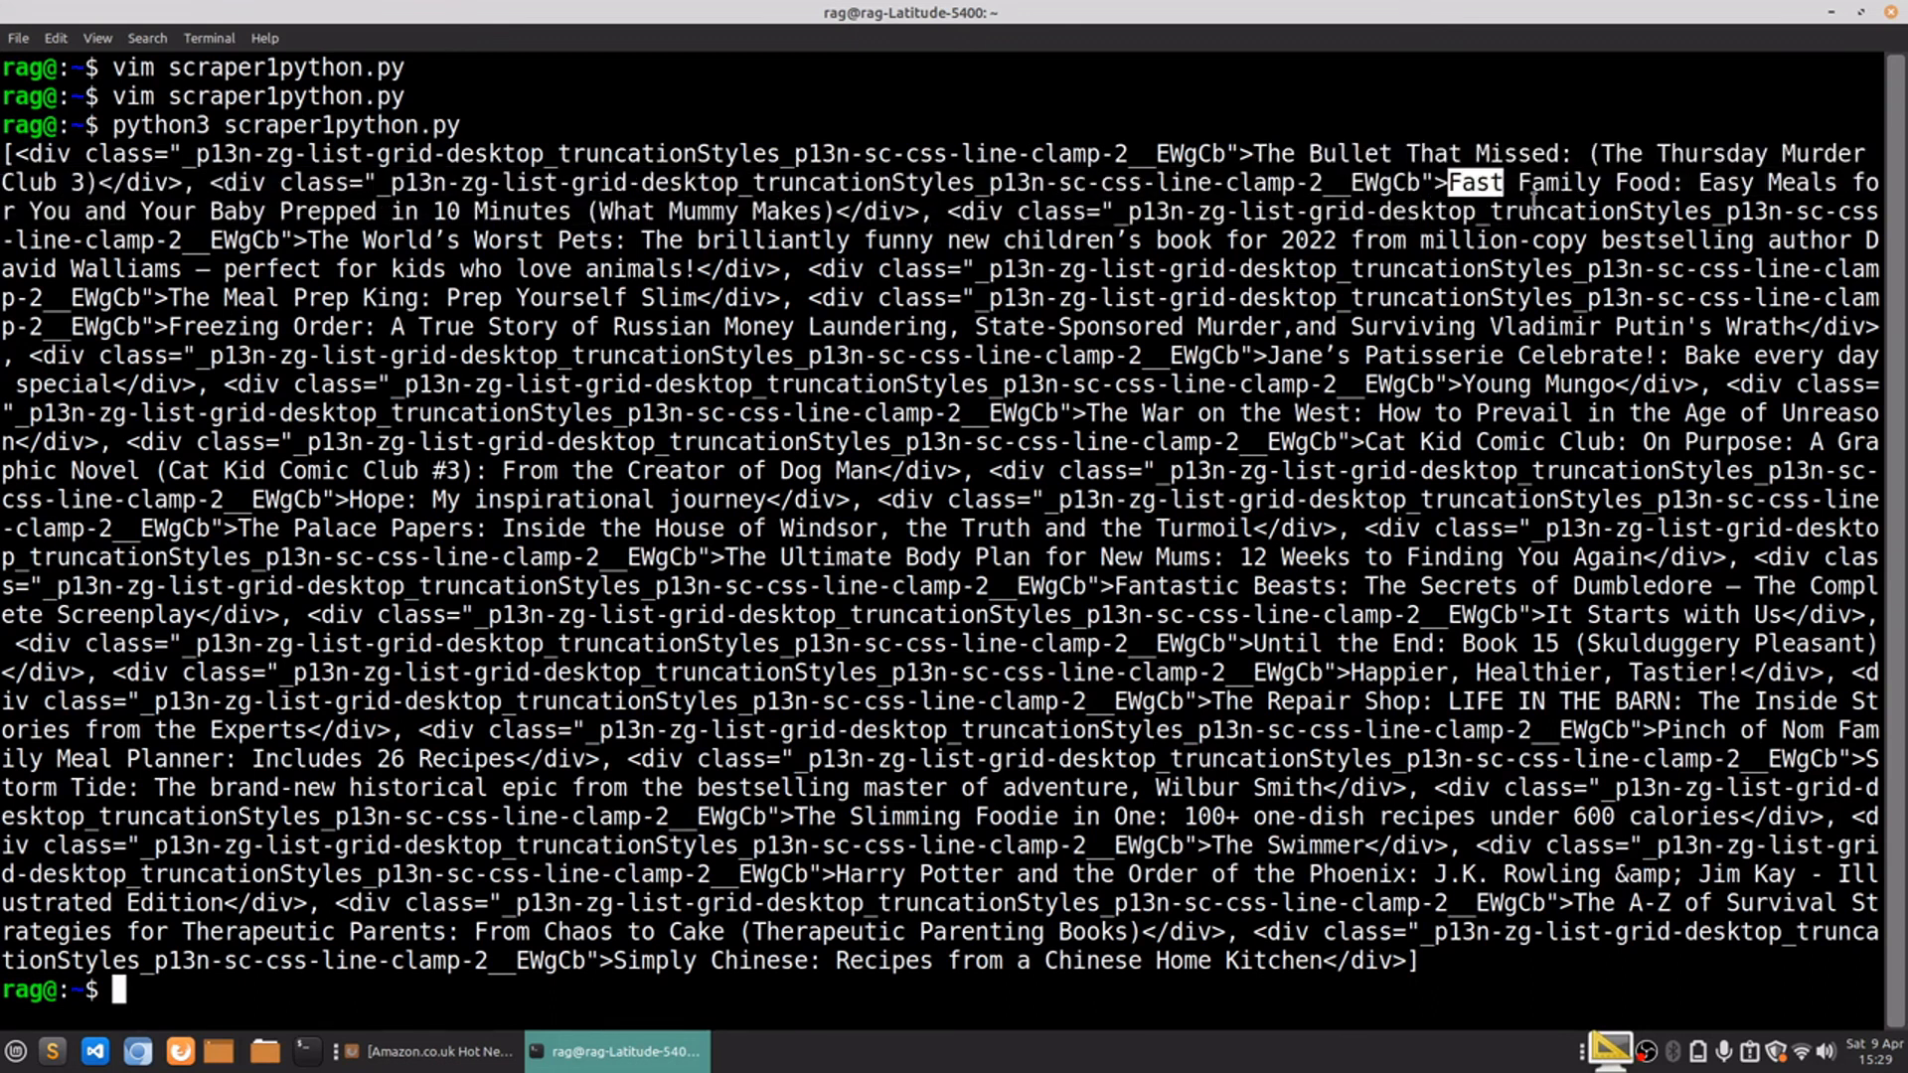
left_click_drag(1475, 181, 611, 212)
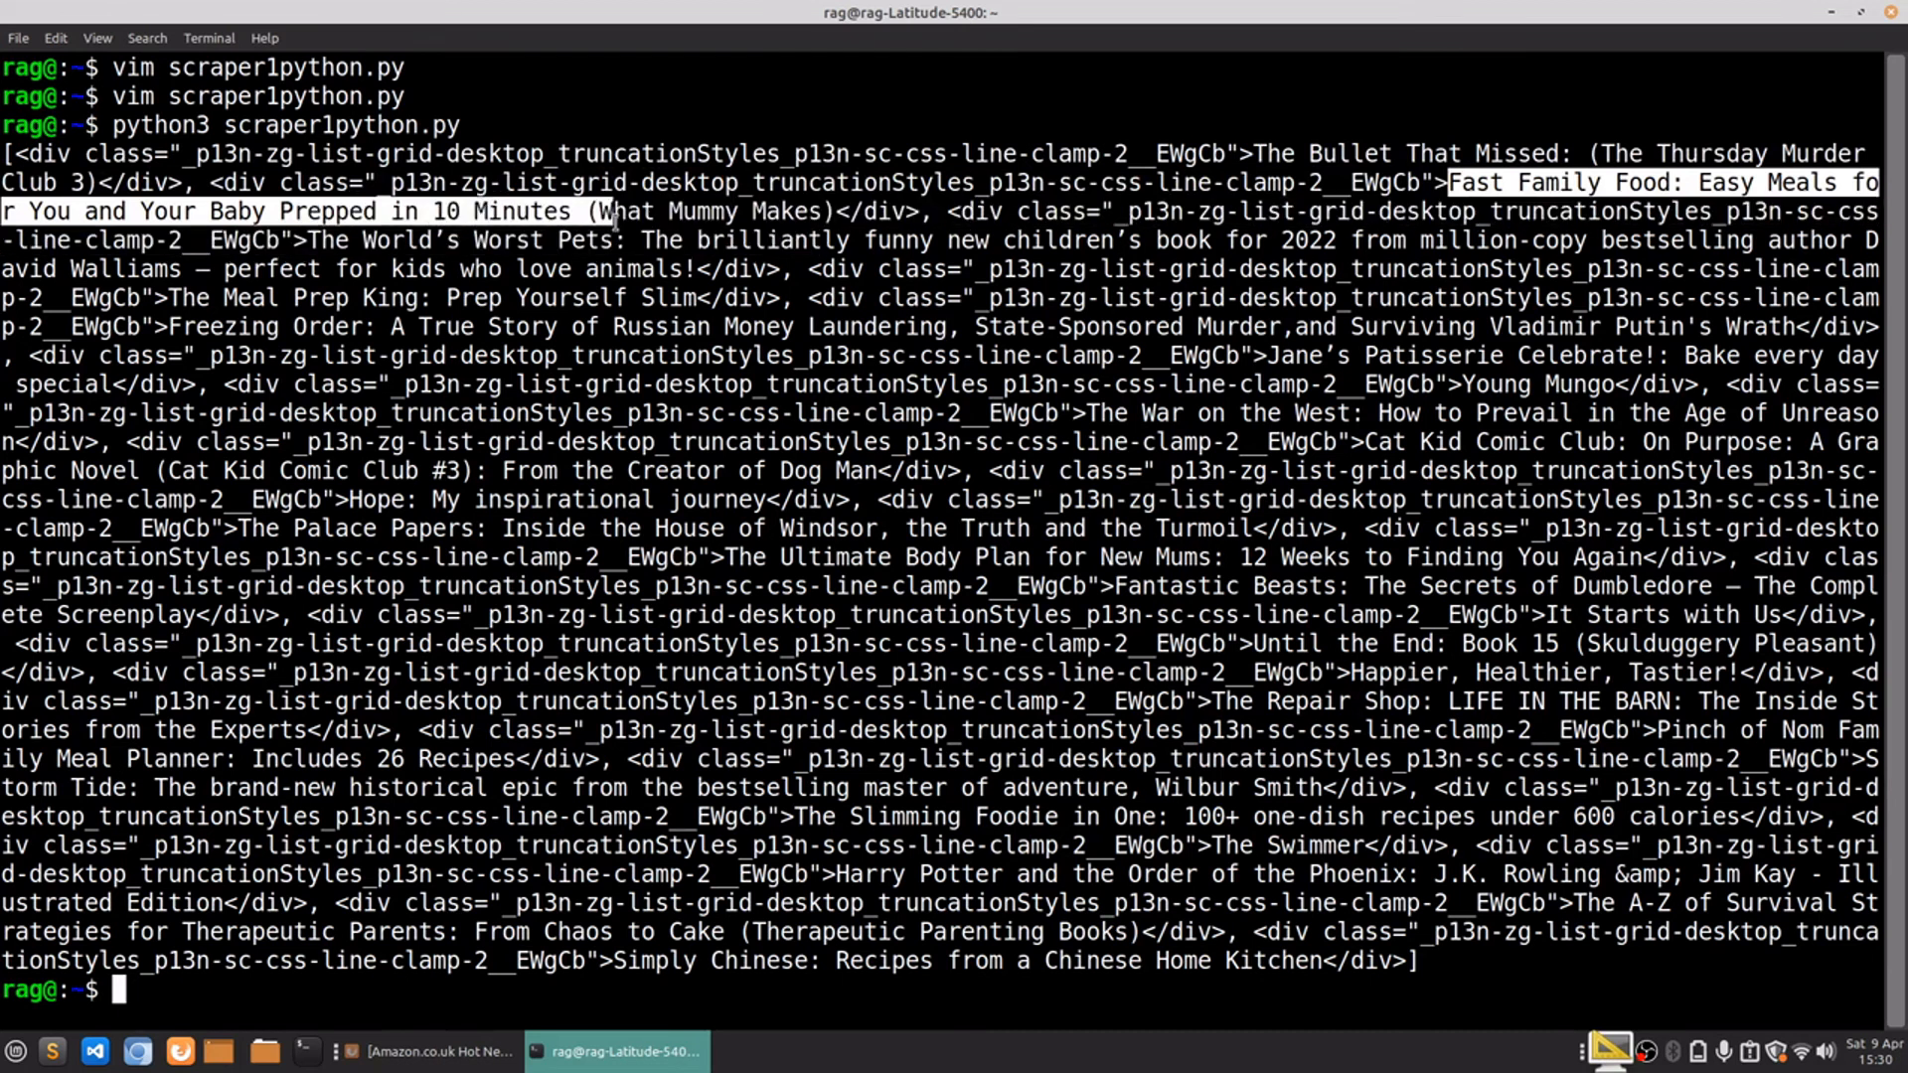
left_click_drag(611, 212, 838, 211)
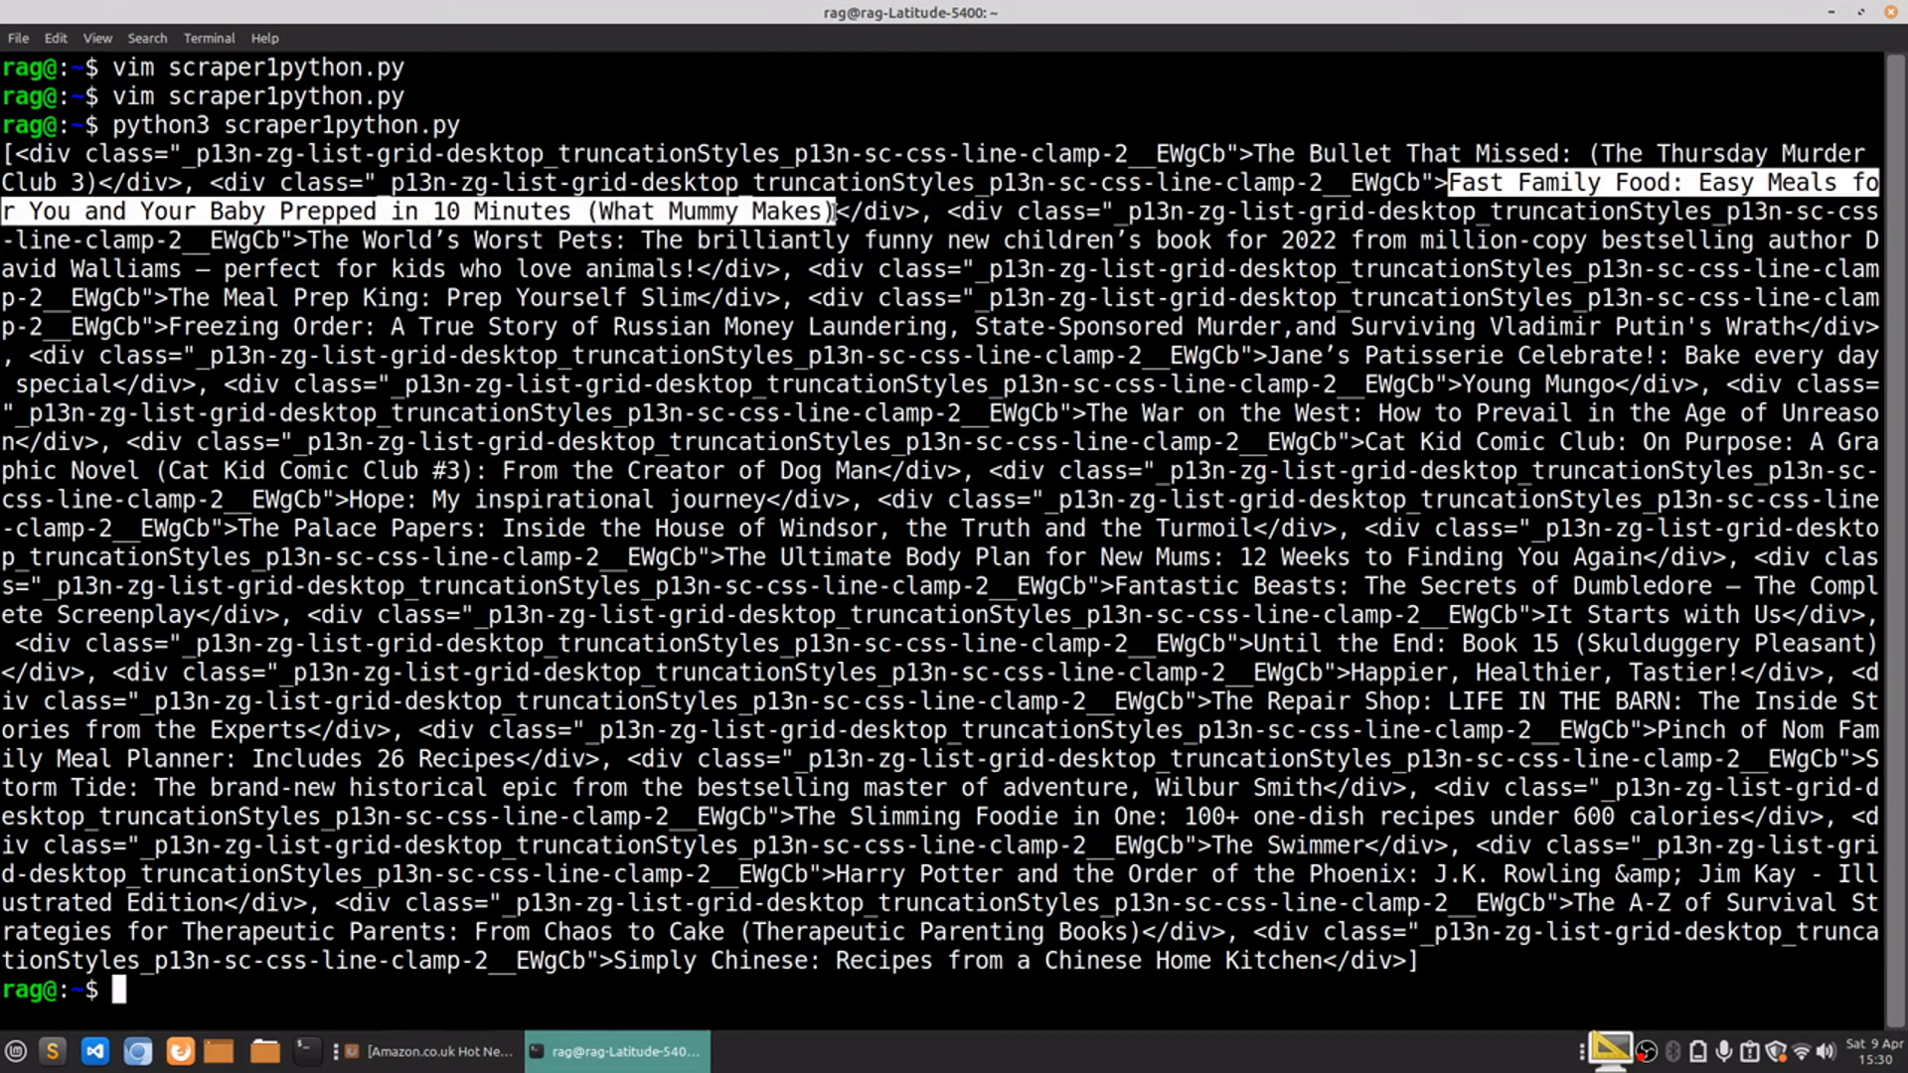
left_click(604, 239)
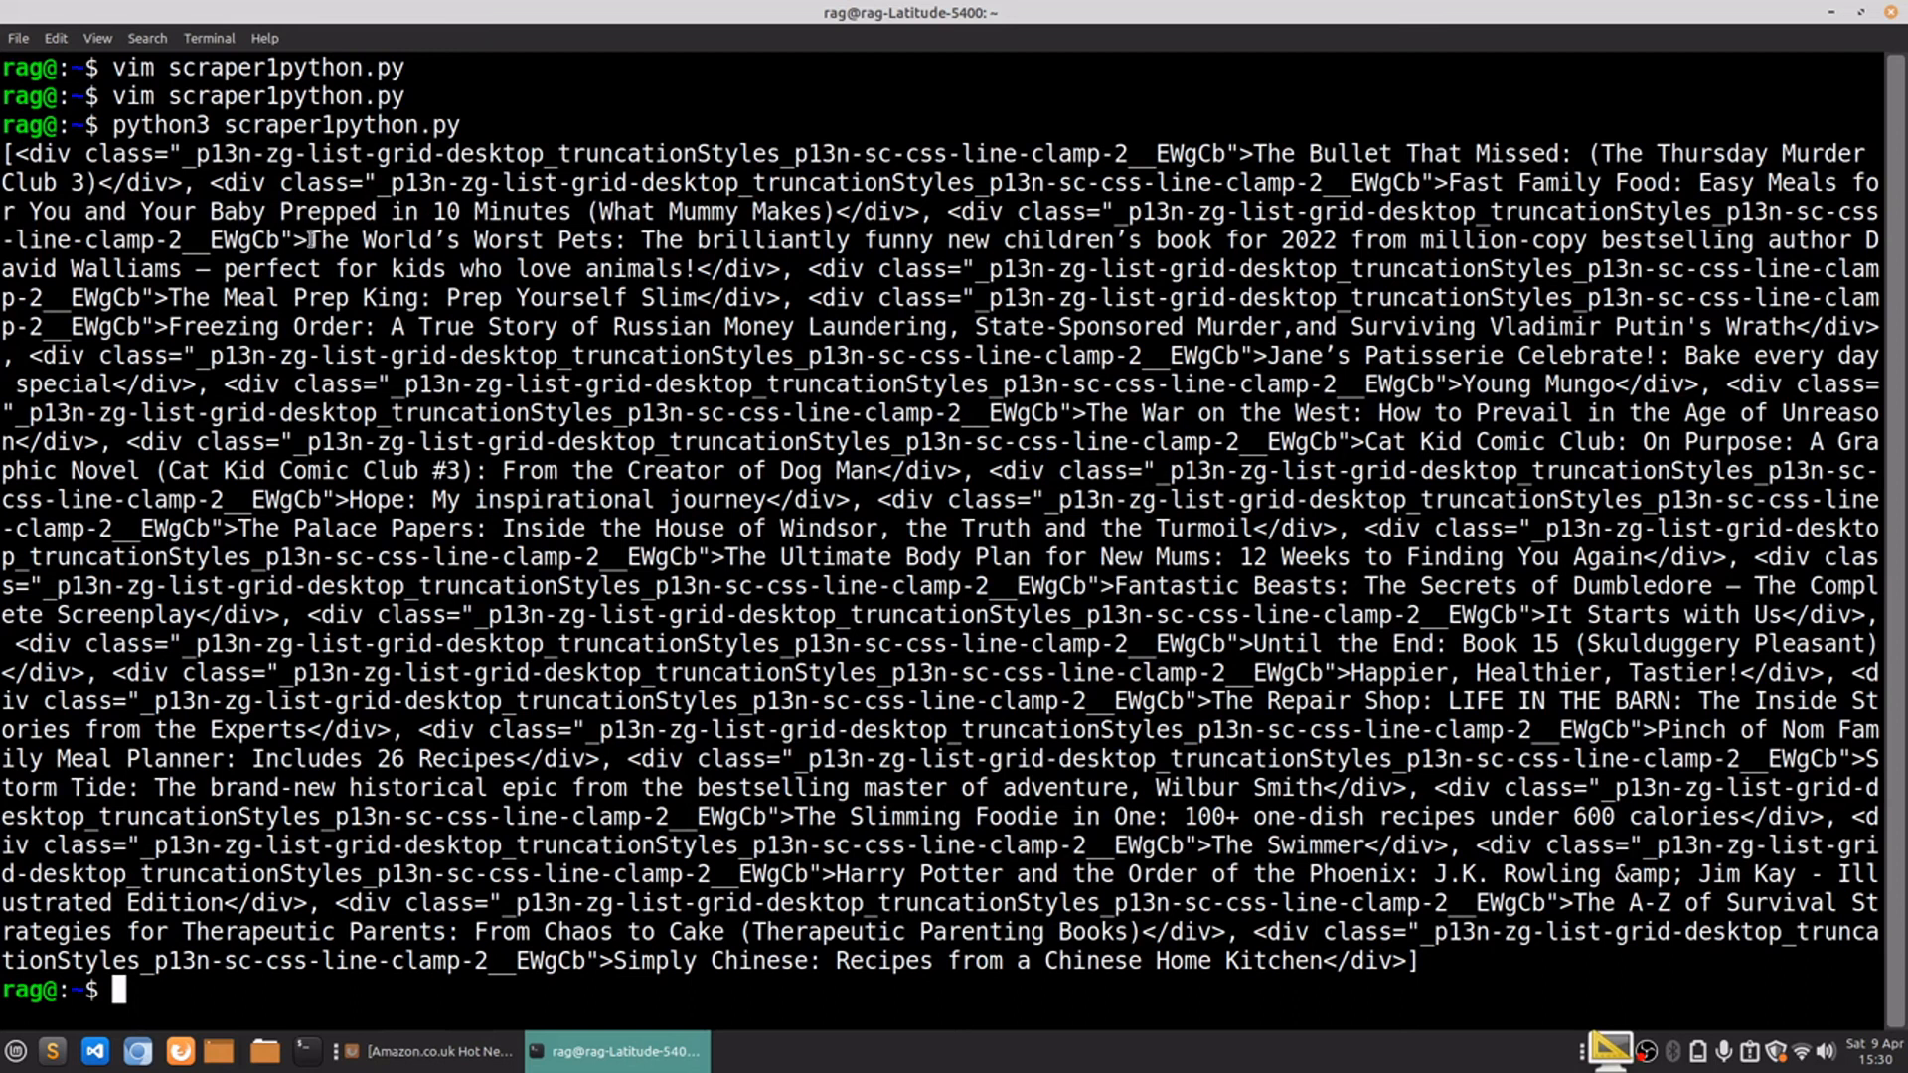
left_click_drag(308, 240, 1363, 241)
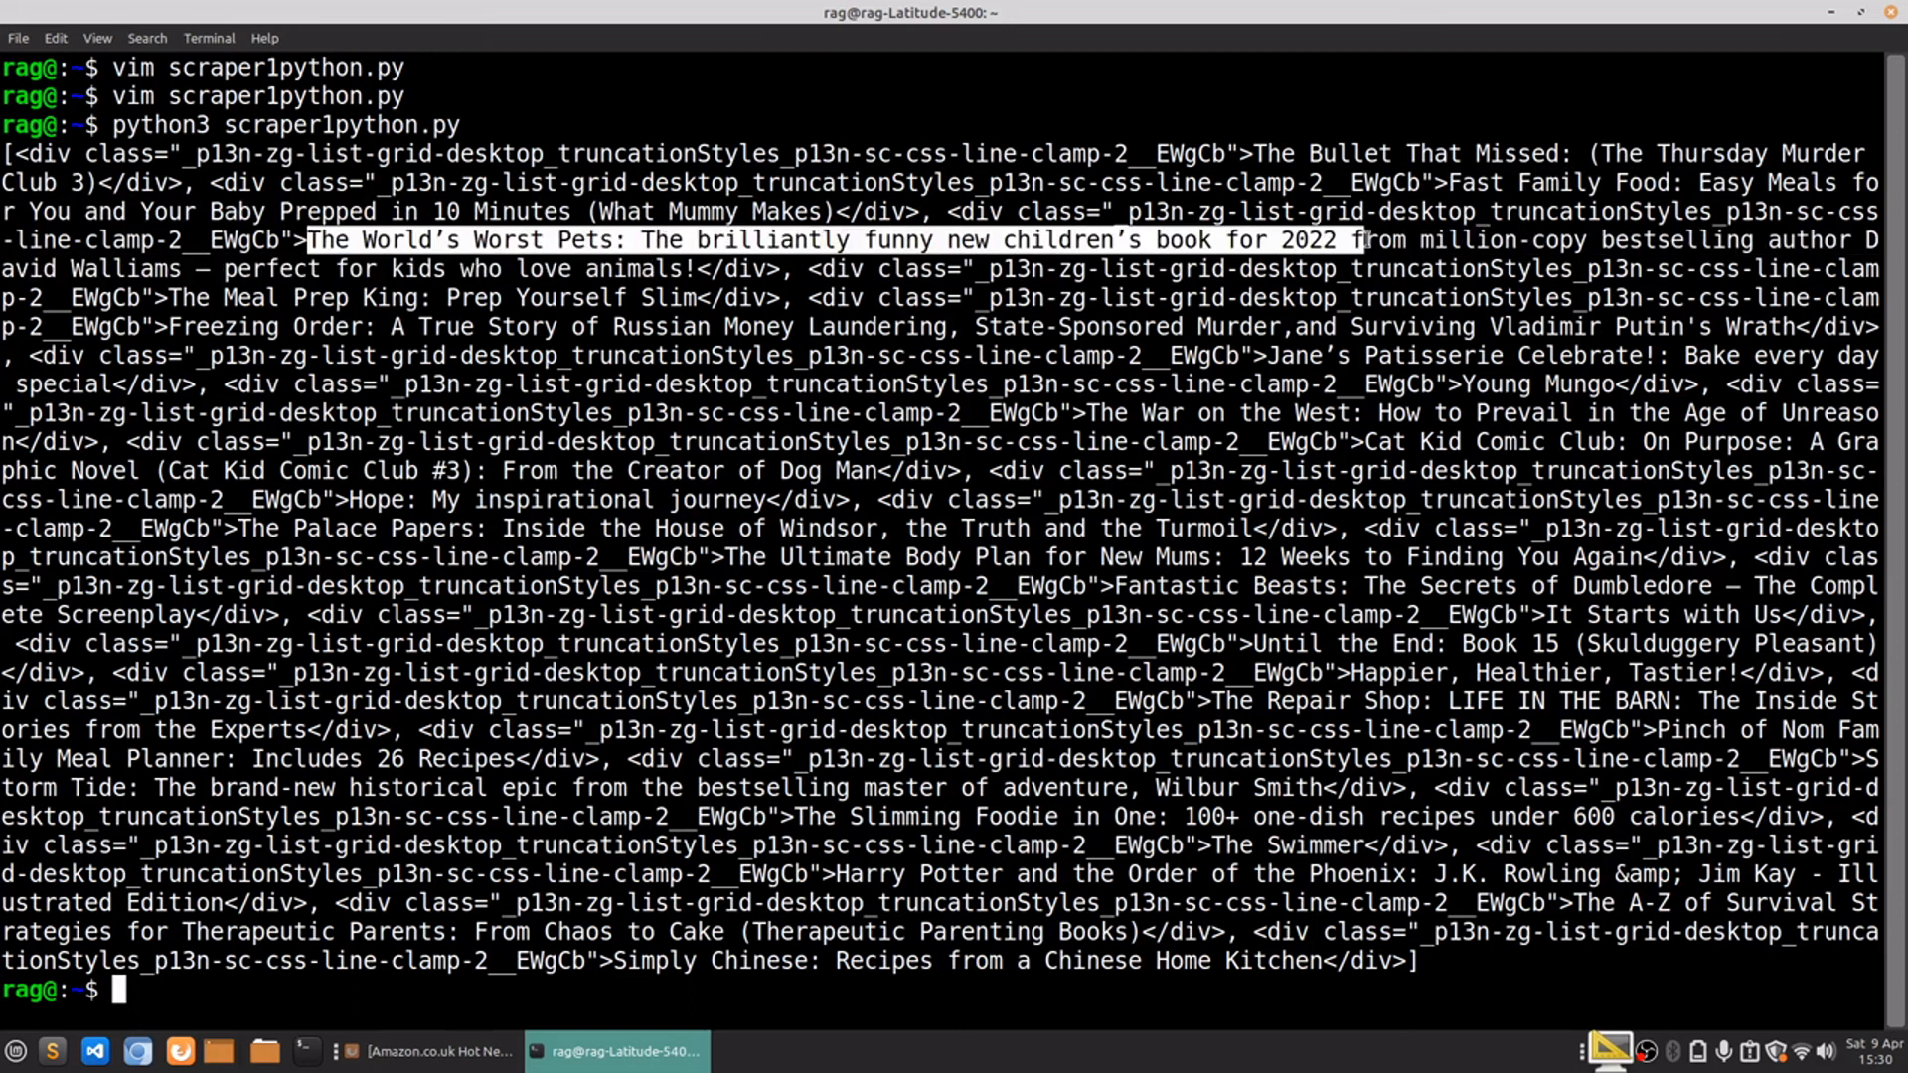